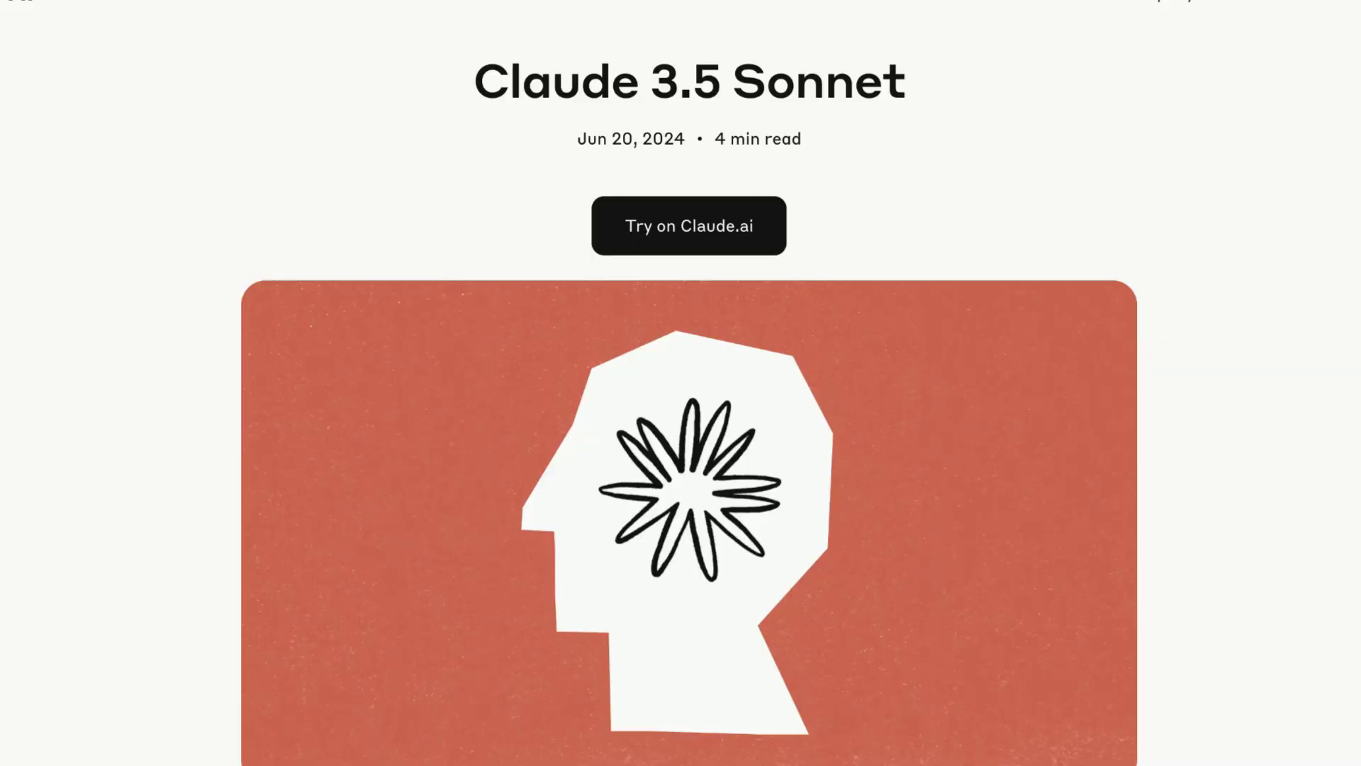
Scroll the Claude 3.5 Sonnet announcement down to its benchmark table against GPT-4o, Opus, Gemini and Llama.
scroll(680, 404, down, 1)
scroll(680, 426, down, 5)
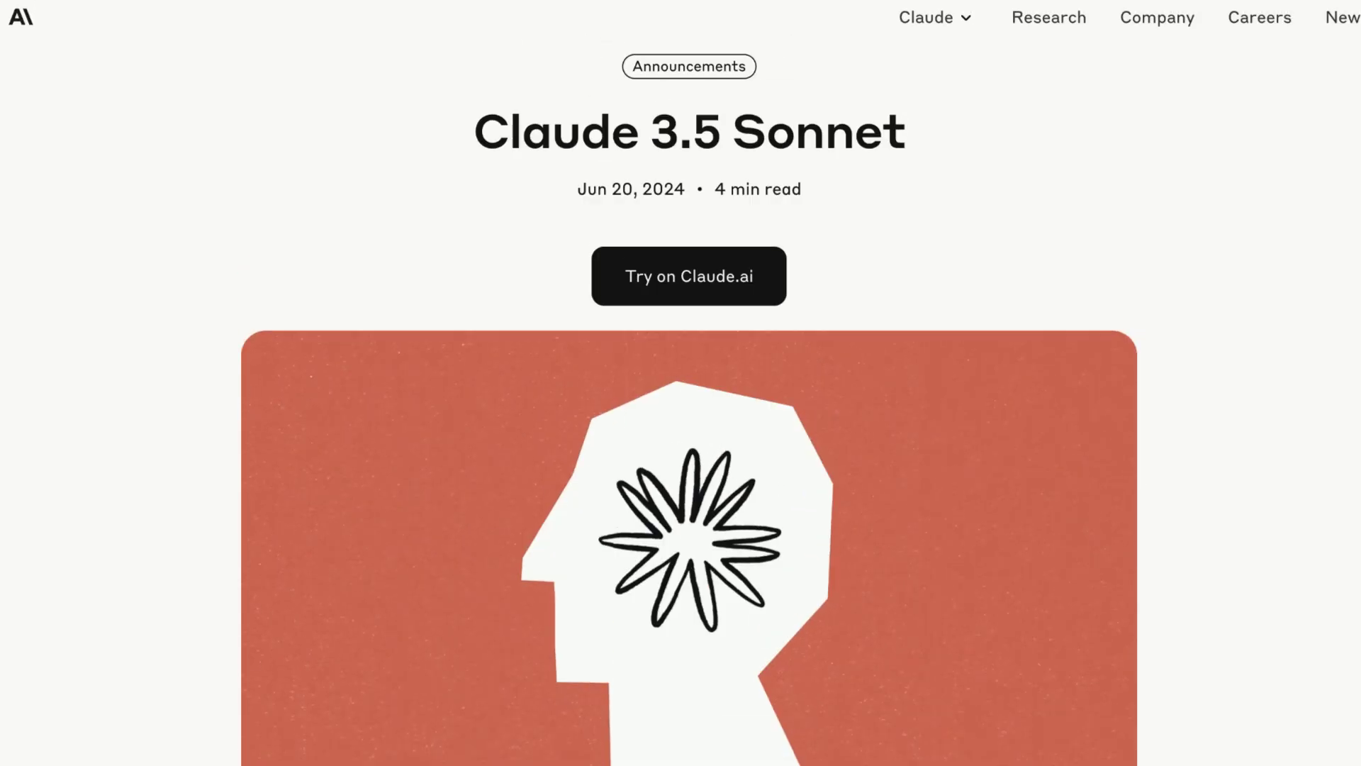
scroll(680, 425, down, 1)
scroll(681, 397, down, 10)
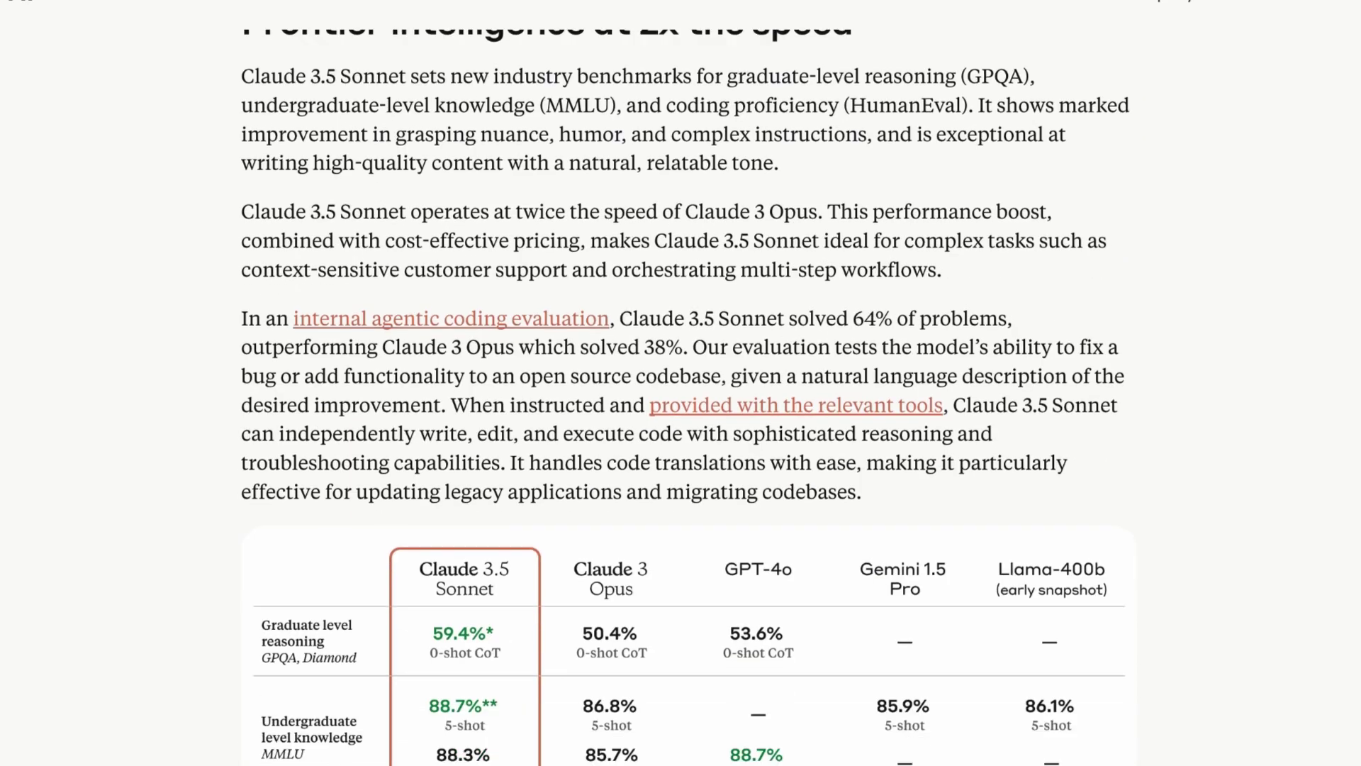
scroll(680, 397, down, 1)
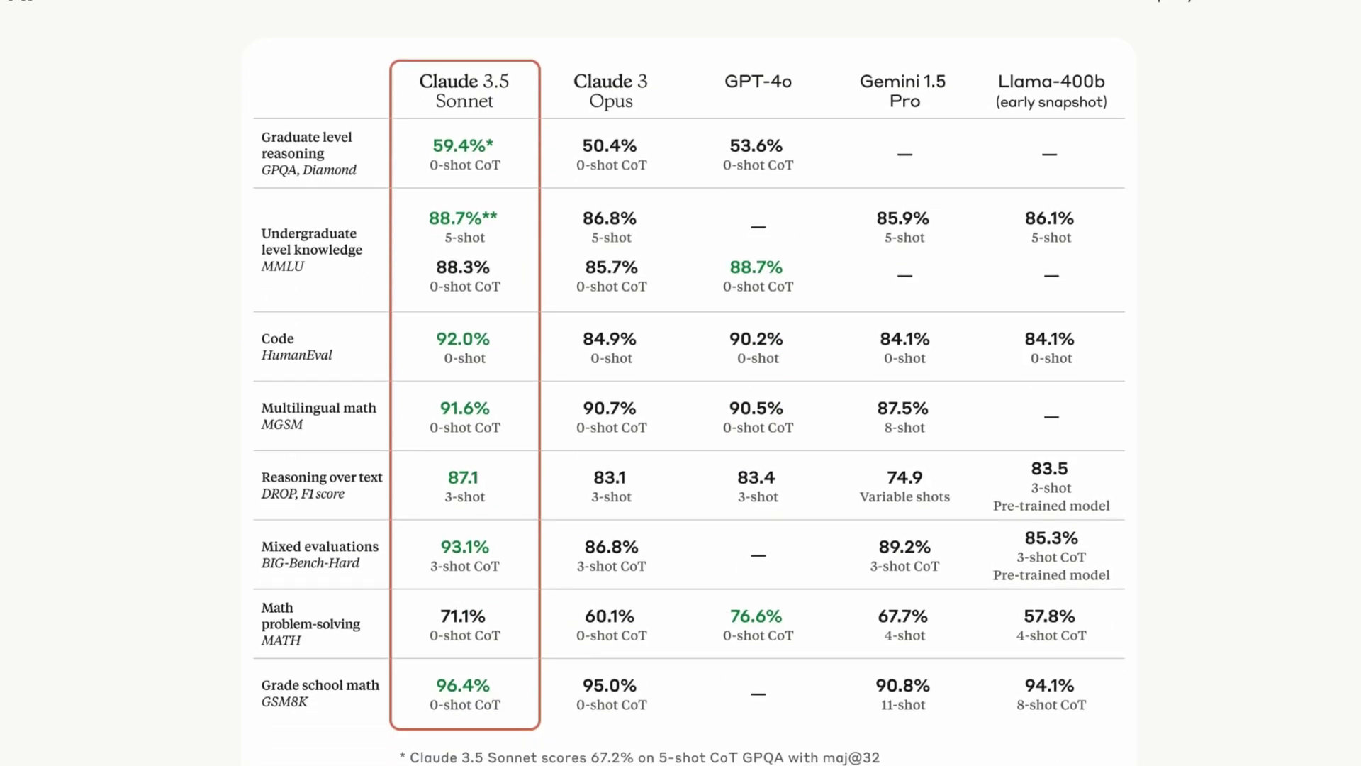
scroll(680, 397, down, 2)
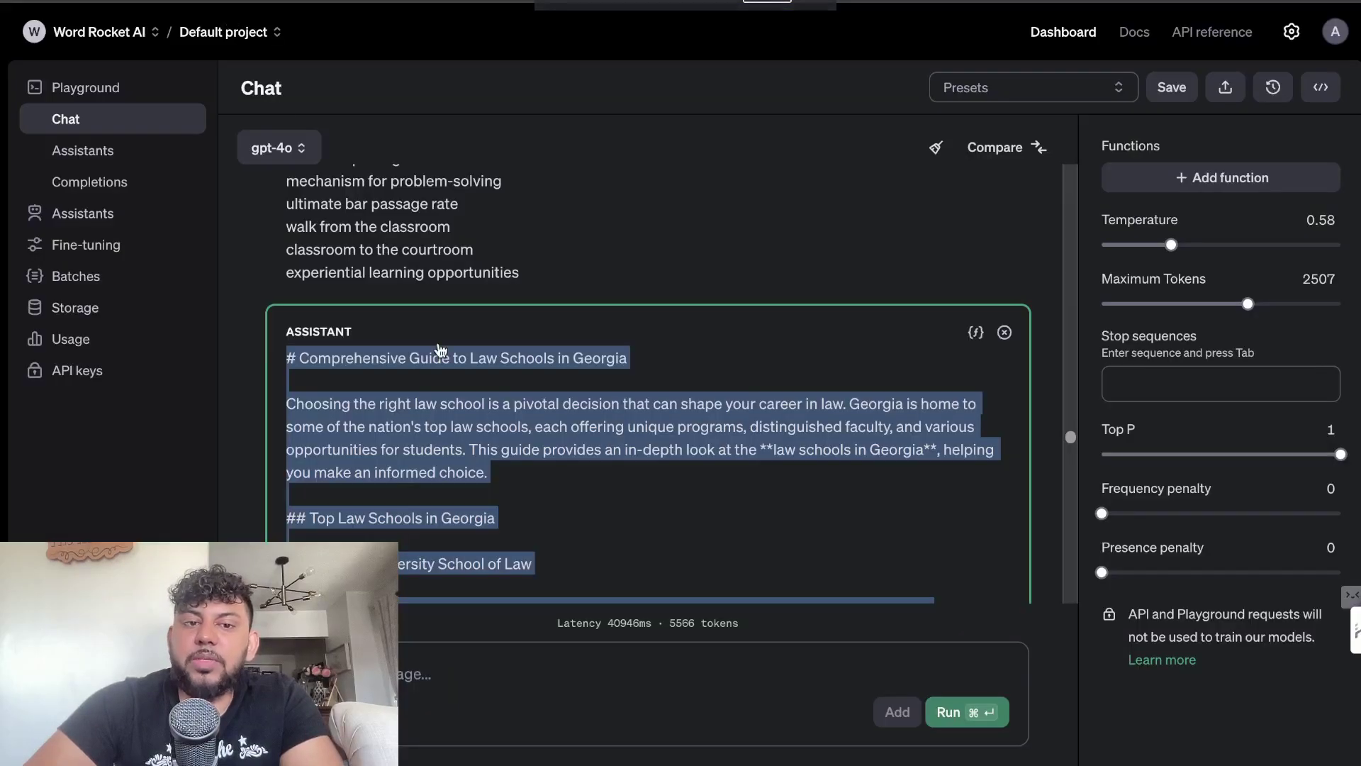
scroll(440, 349, up, 15)
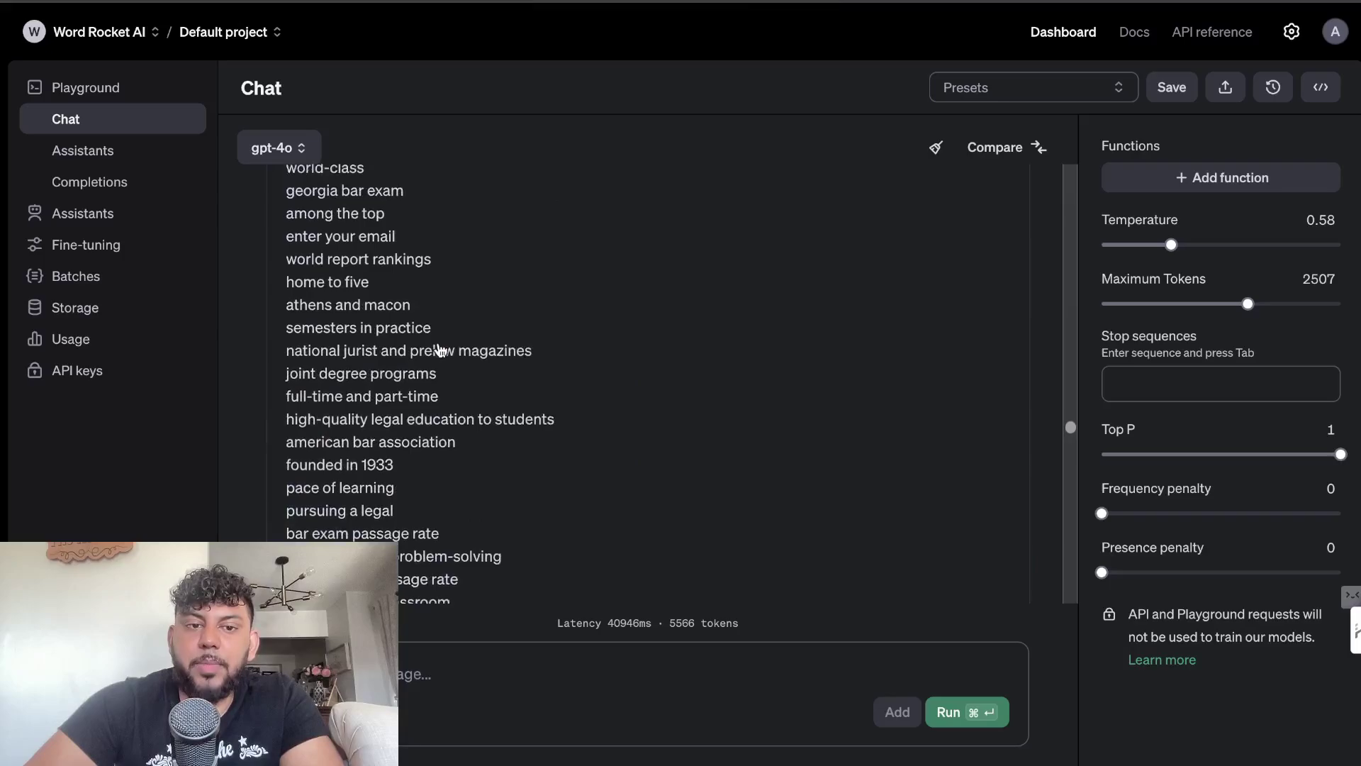
scroll(440, 349, up, 10)
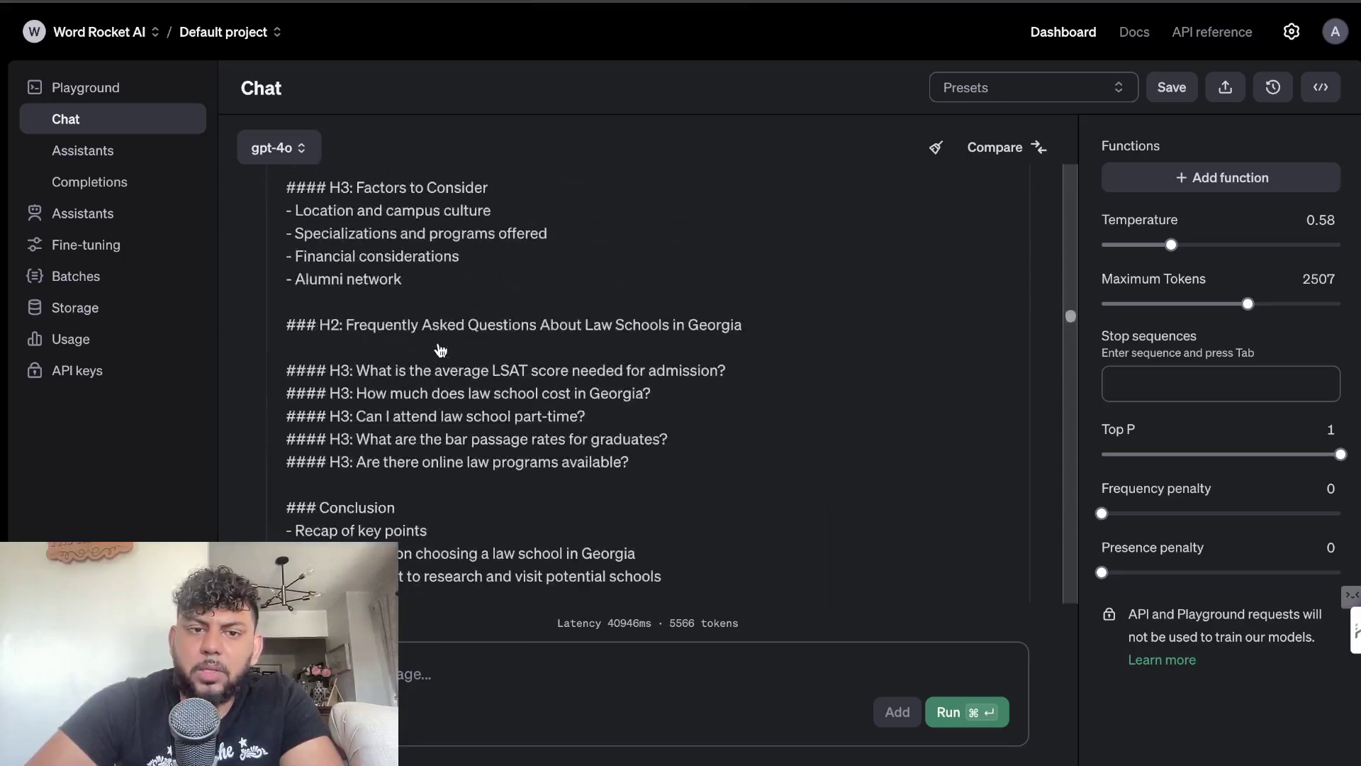
scroll(439, 349, down, 5)
scroll(439, 348, up, 4)
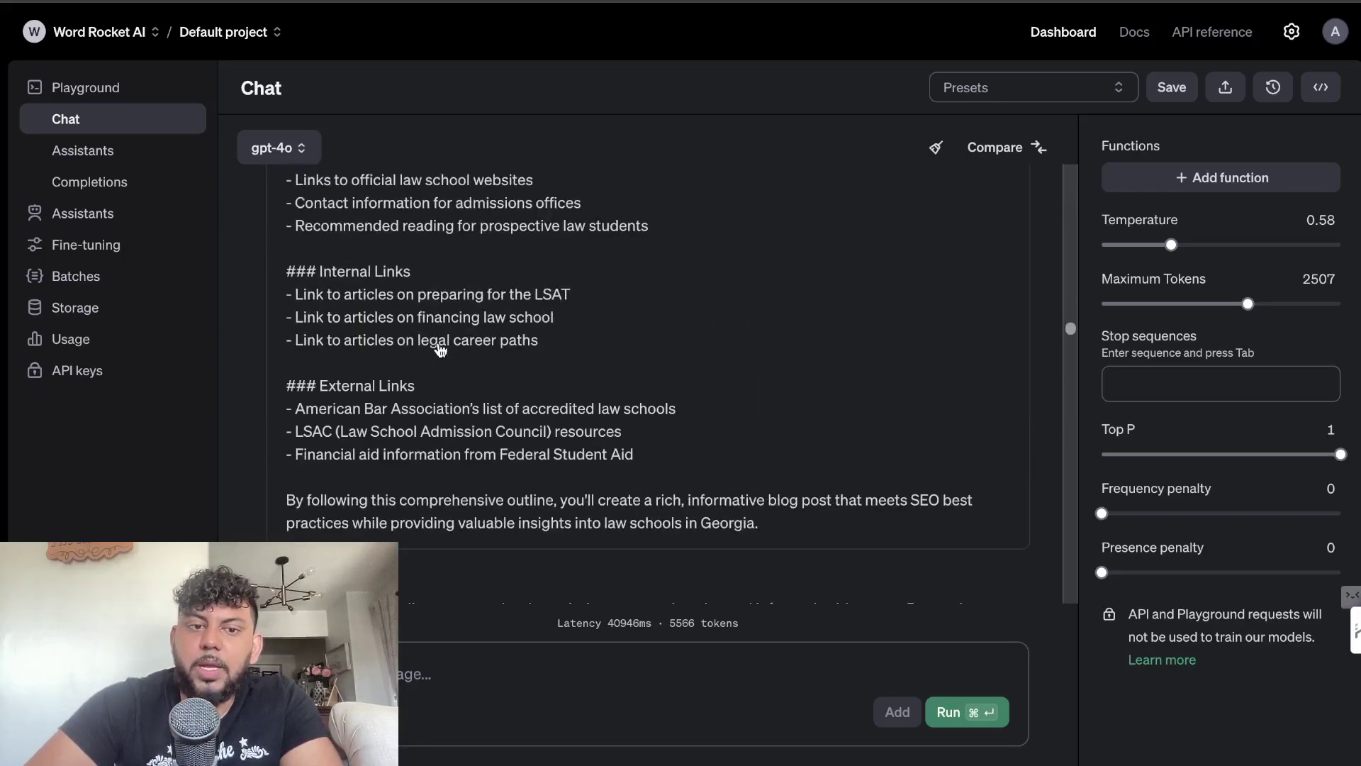
scroll(440, 348, down, 4)
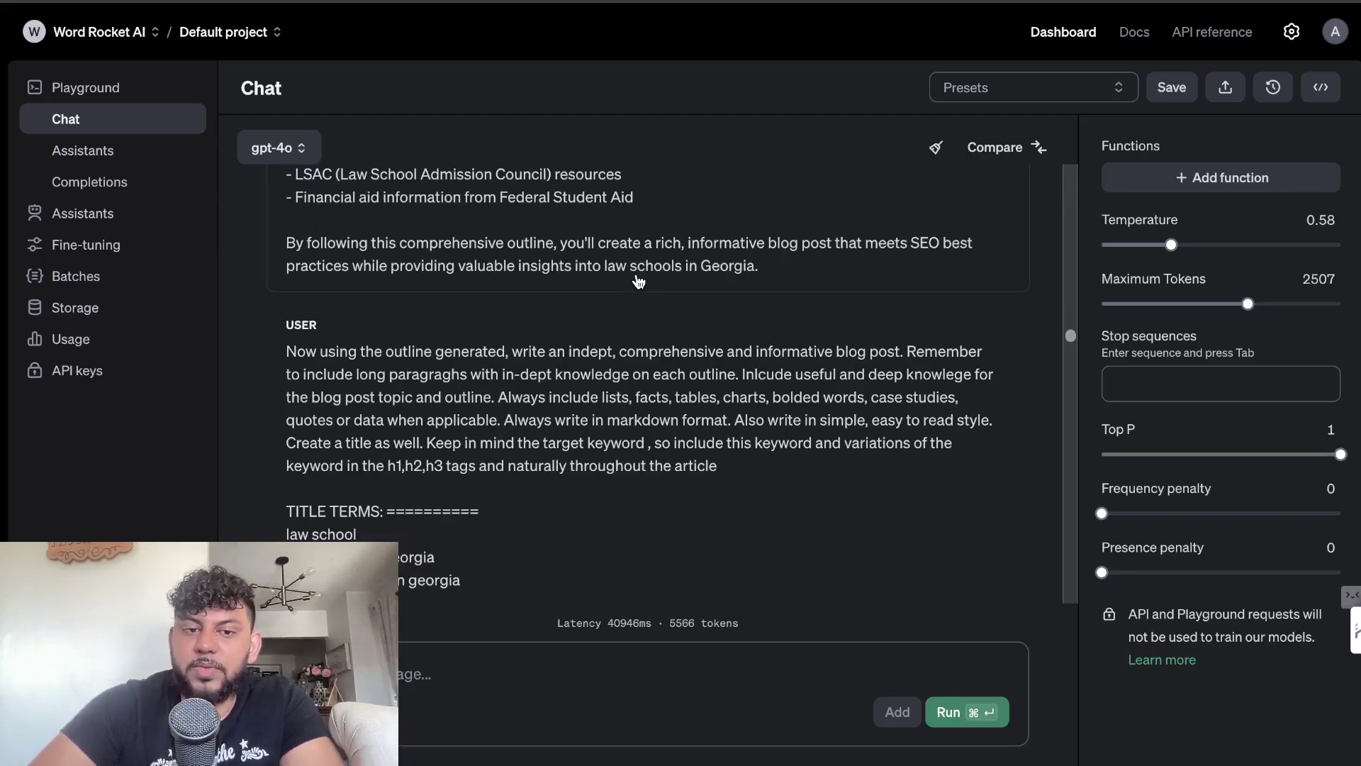
scroll(554, 363, down, 1)
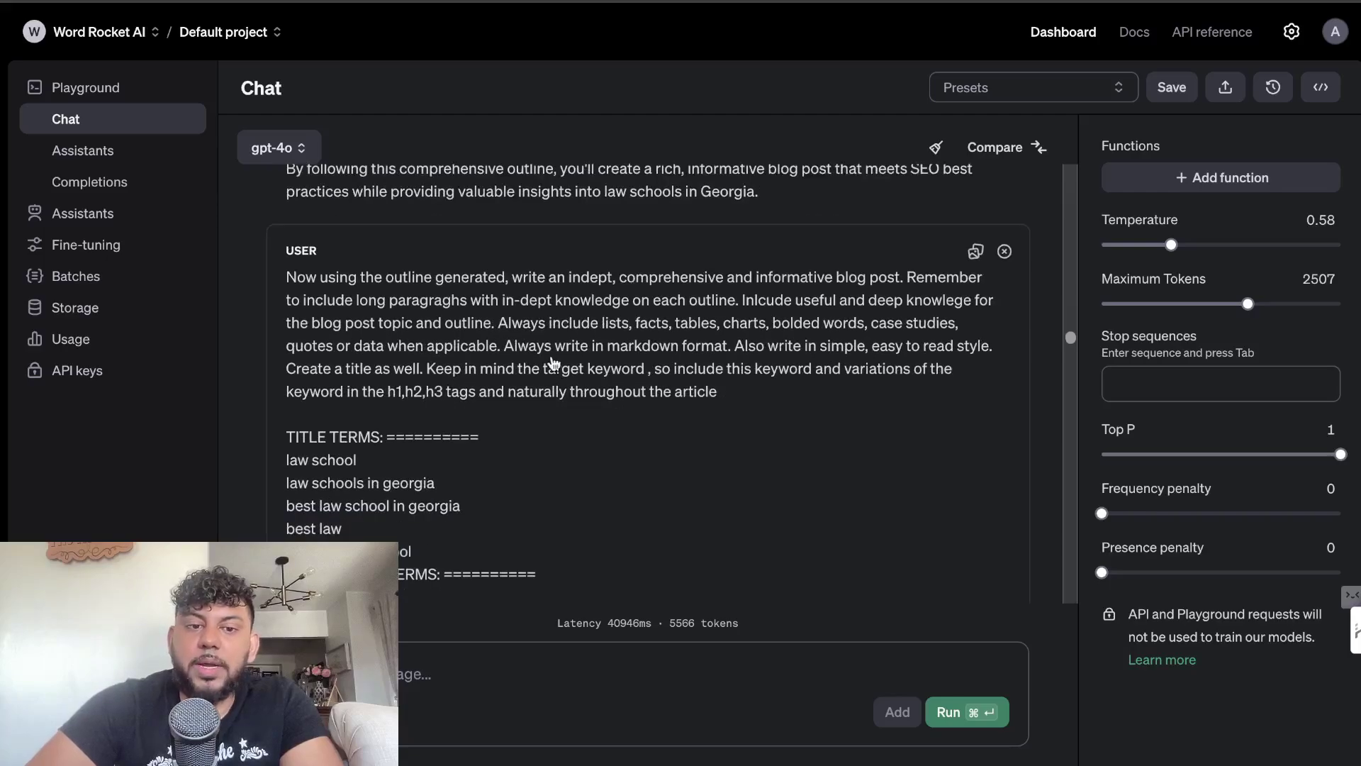
scroll(553, 363, down, 1)
scroll(577, 312, up, 7)
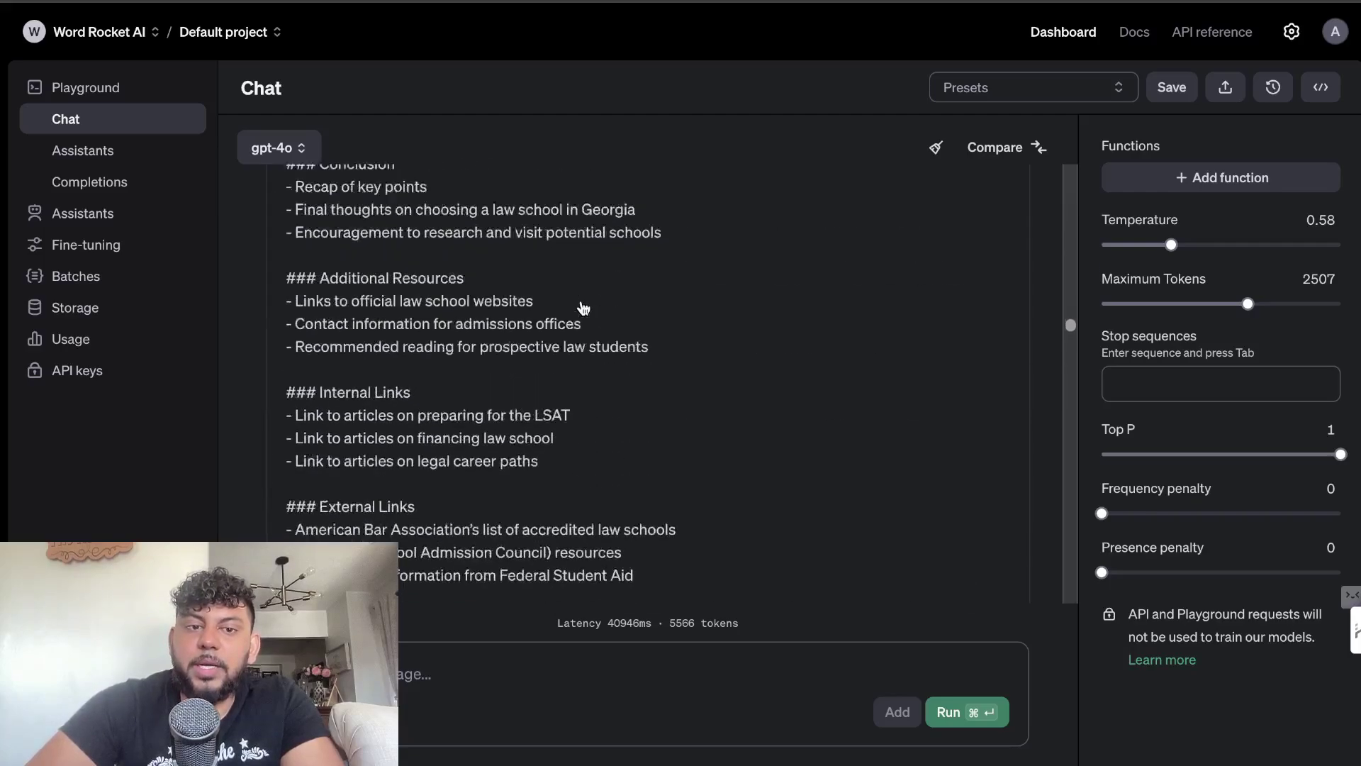
scroll(583, 308, up, 5)
scroll(583, 308, down, 10)
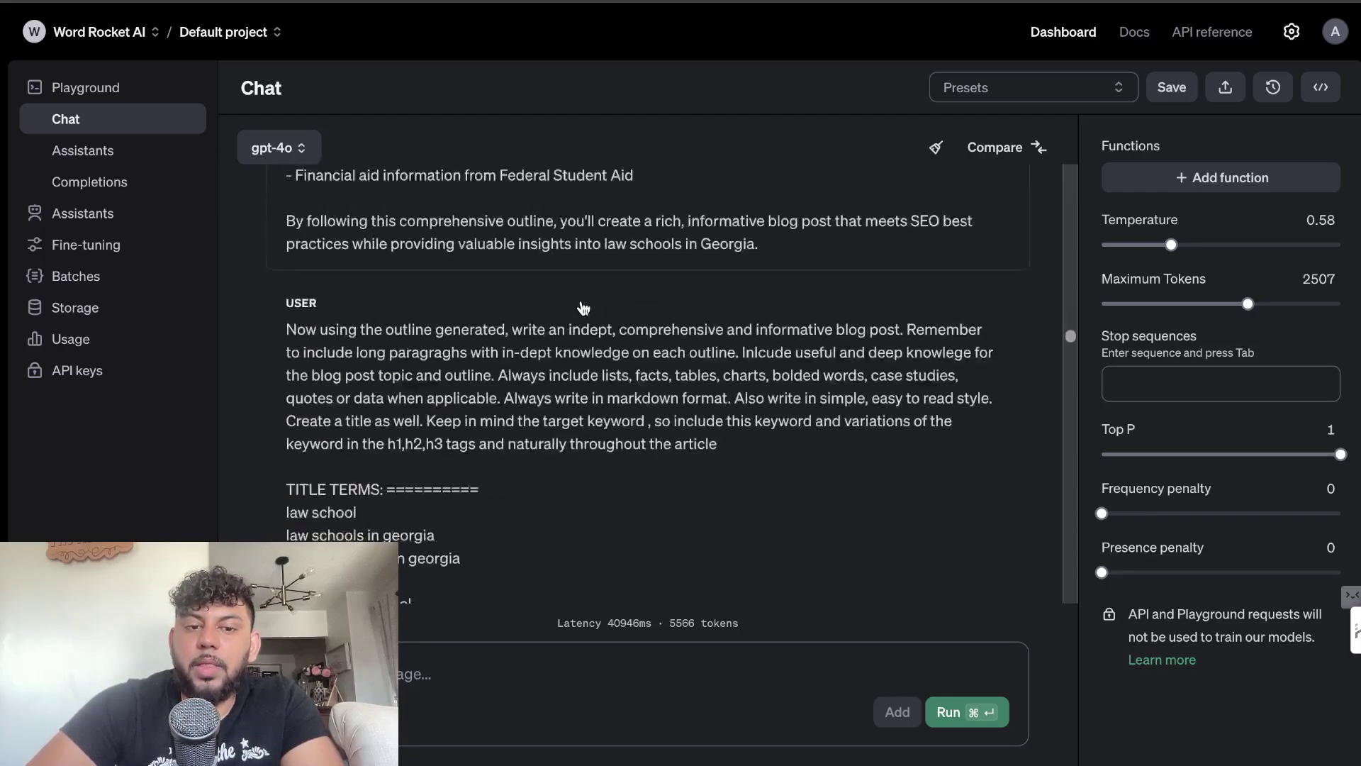
scroll(583, 307, down, 2)
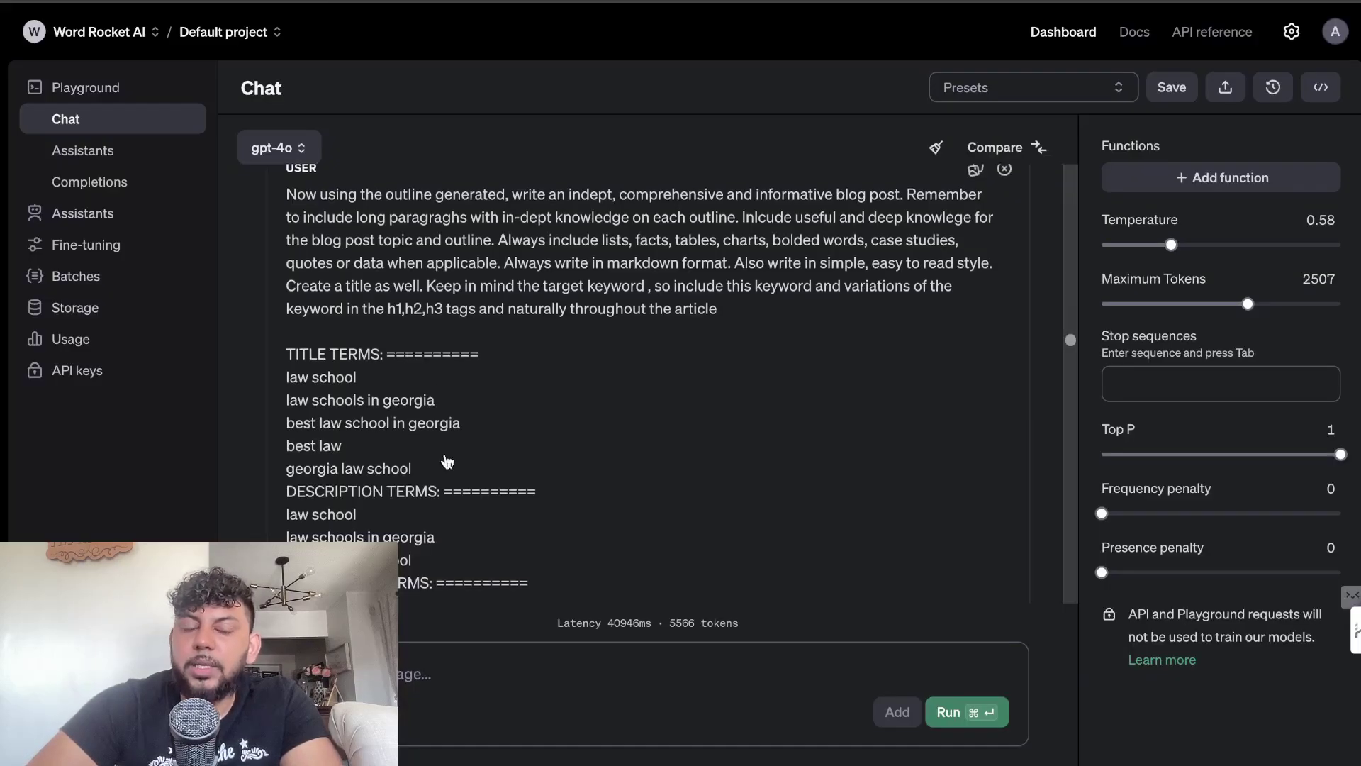
scroll(447, 462, down, 2)
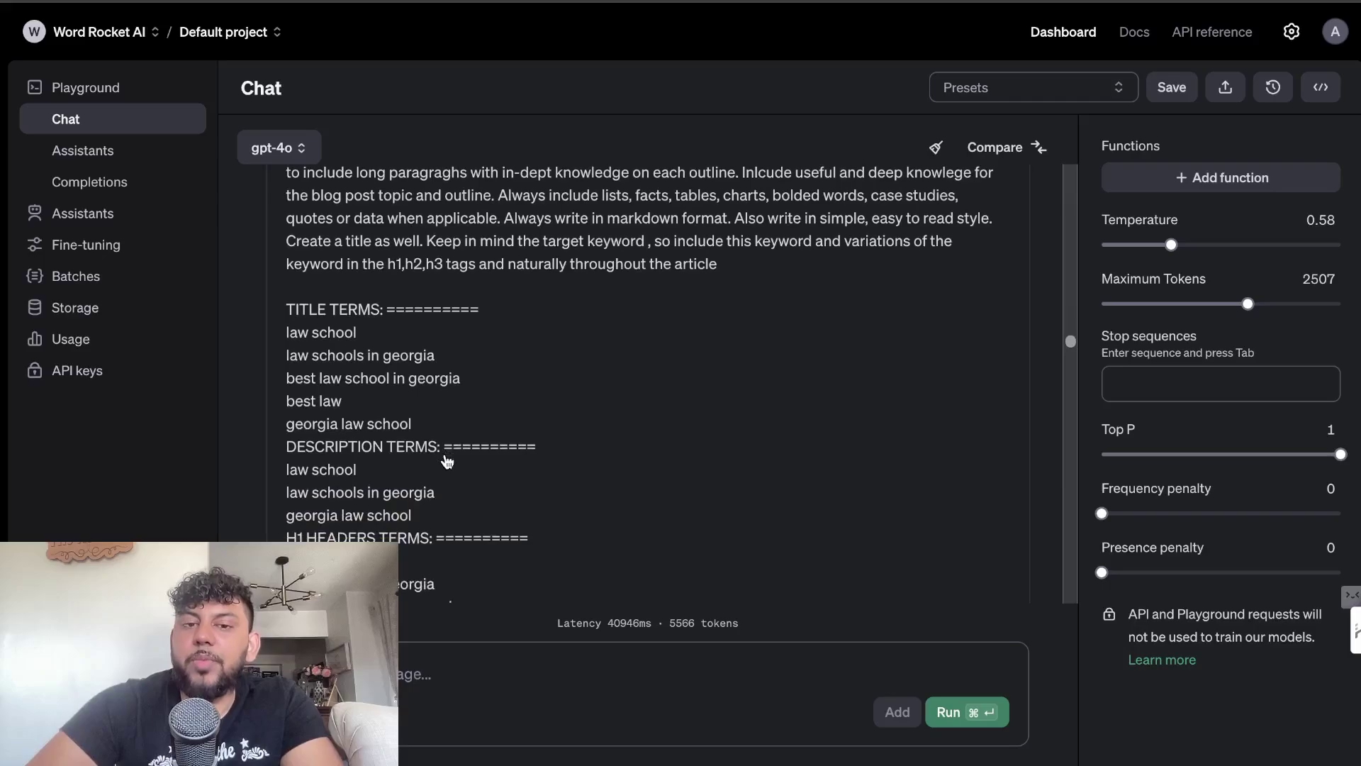
scroll(571, 411, down, 2)
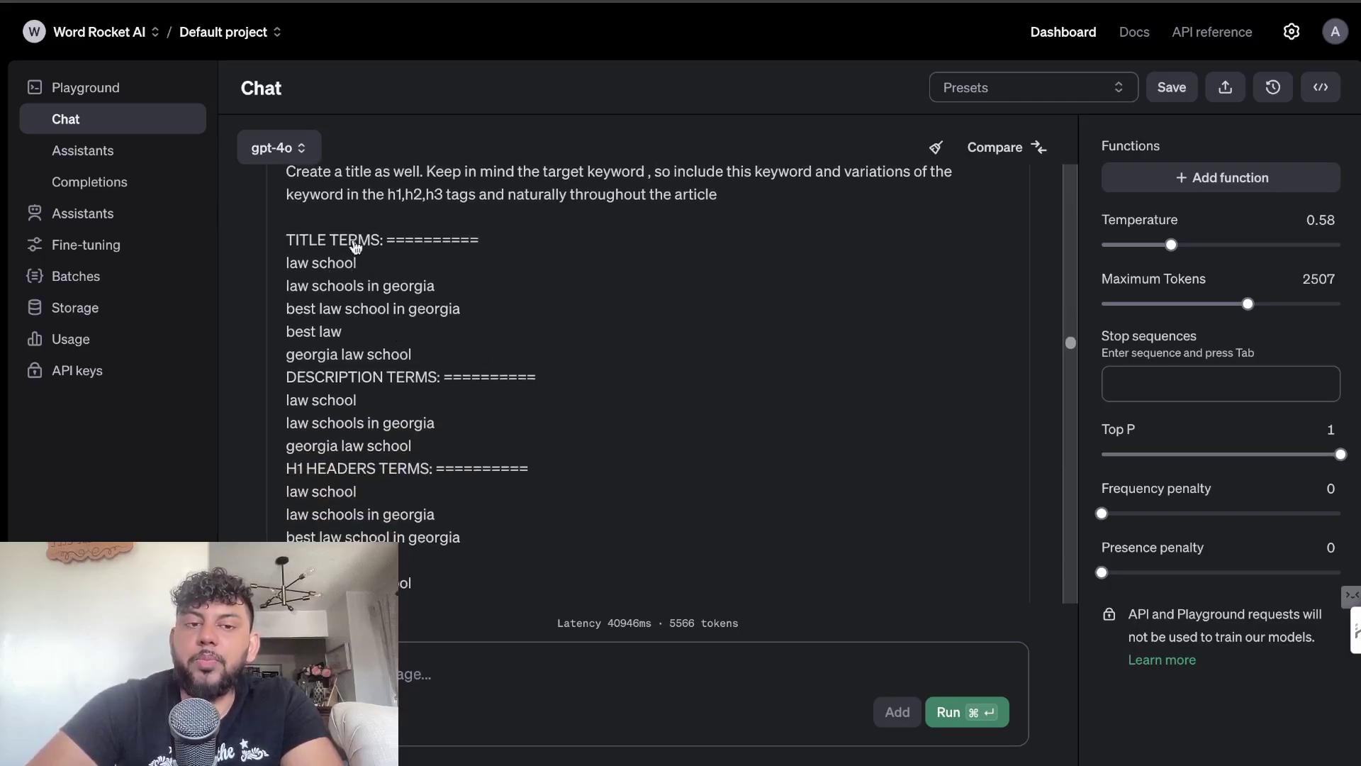
scroll(379, 291, down, 4)
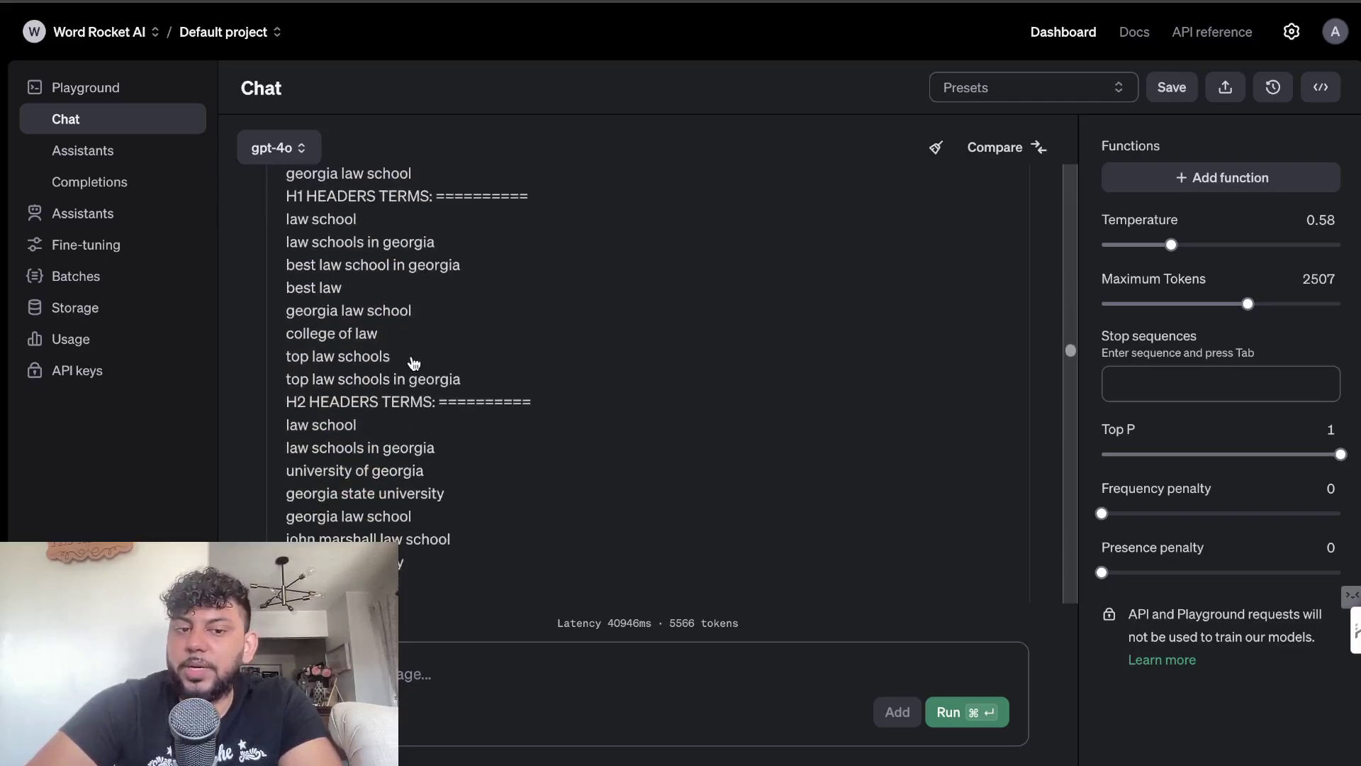
scroll(414, 363, down, 5)
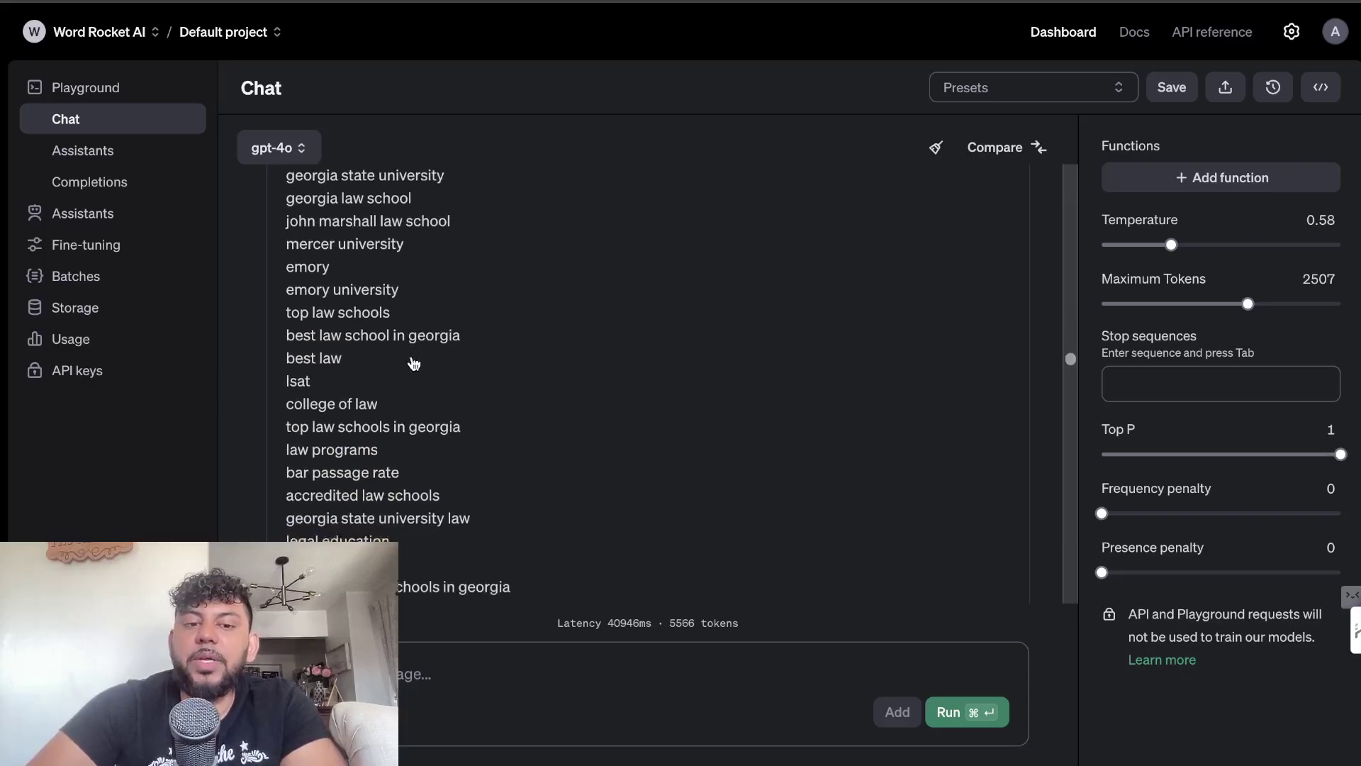
scroll(414, 363, down, 15)
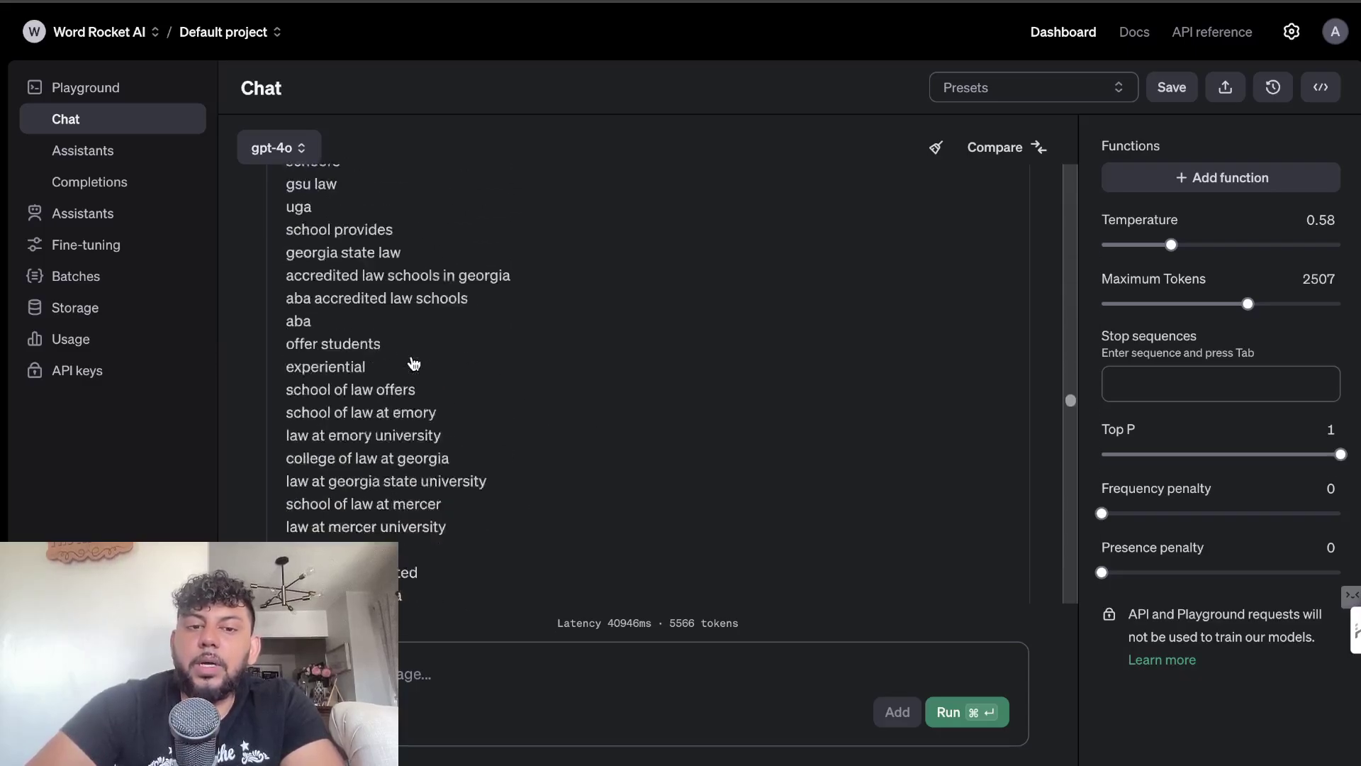
scroll(414, 363, down, 15)
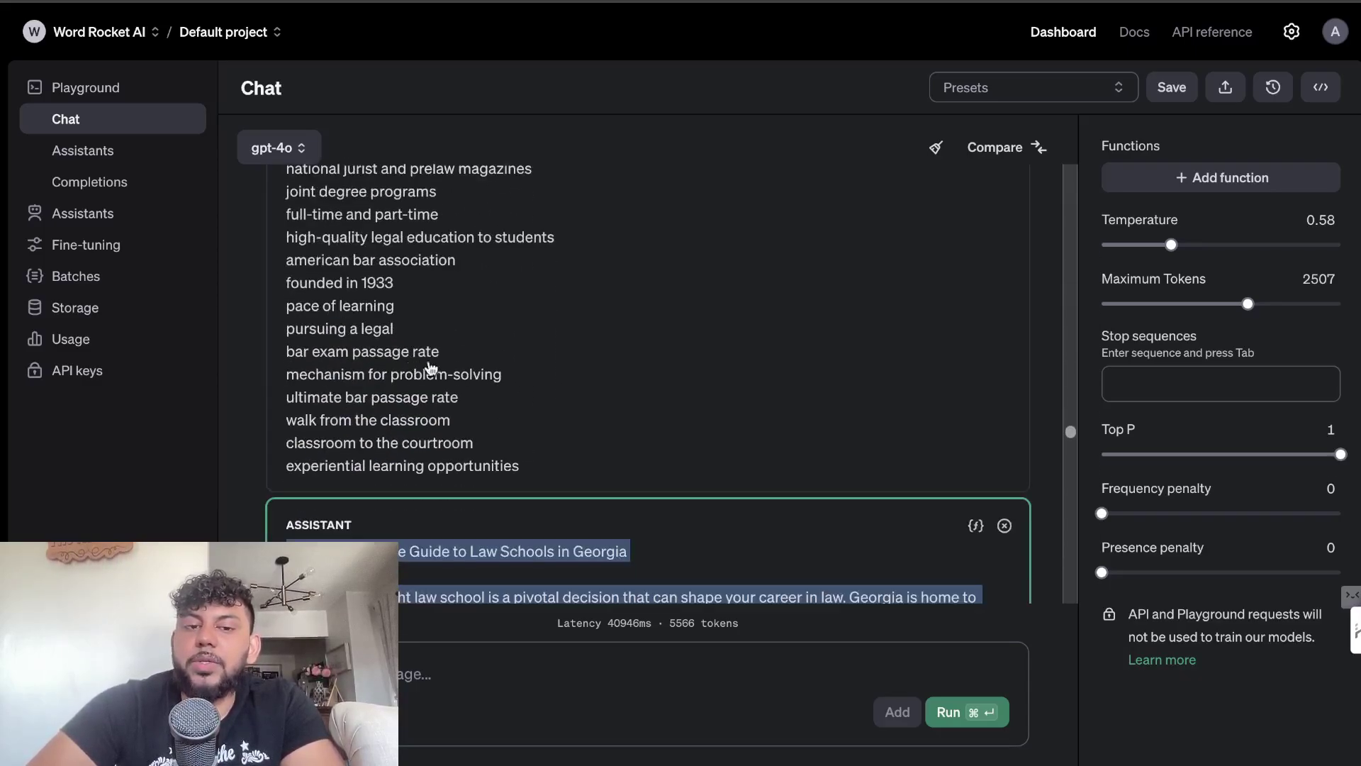
scroll(489, 368, up, 1)
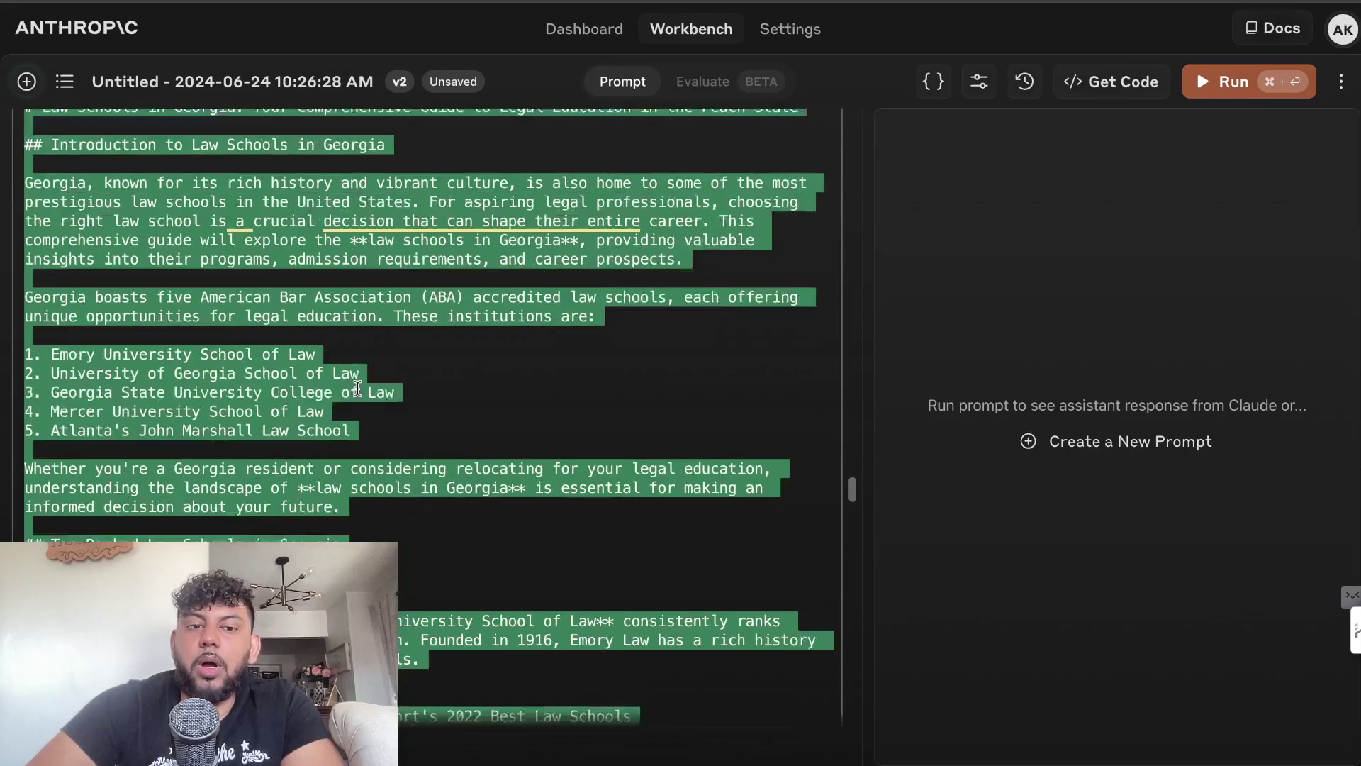
Select all of the Workbench law-schools prompt and article, then bring up the Sonnet article's Google Doc.
scroll(625, 306, up, 15)
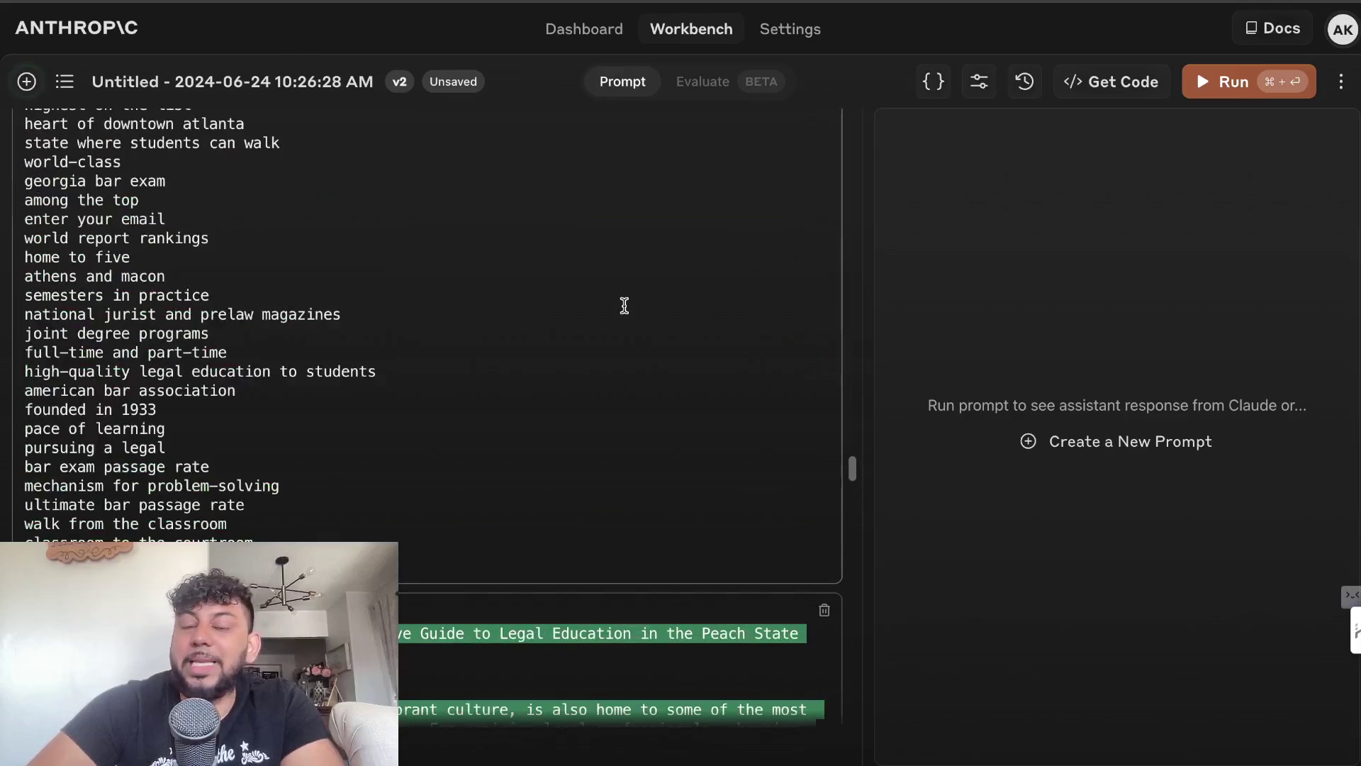
scroll(625, 306, up, 20)
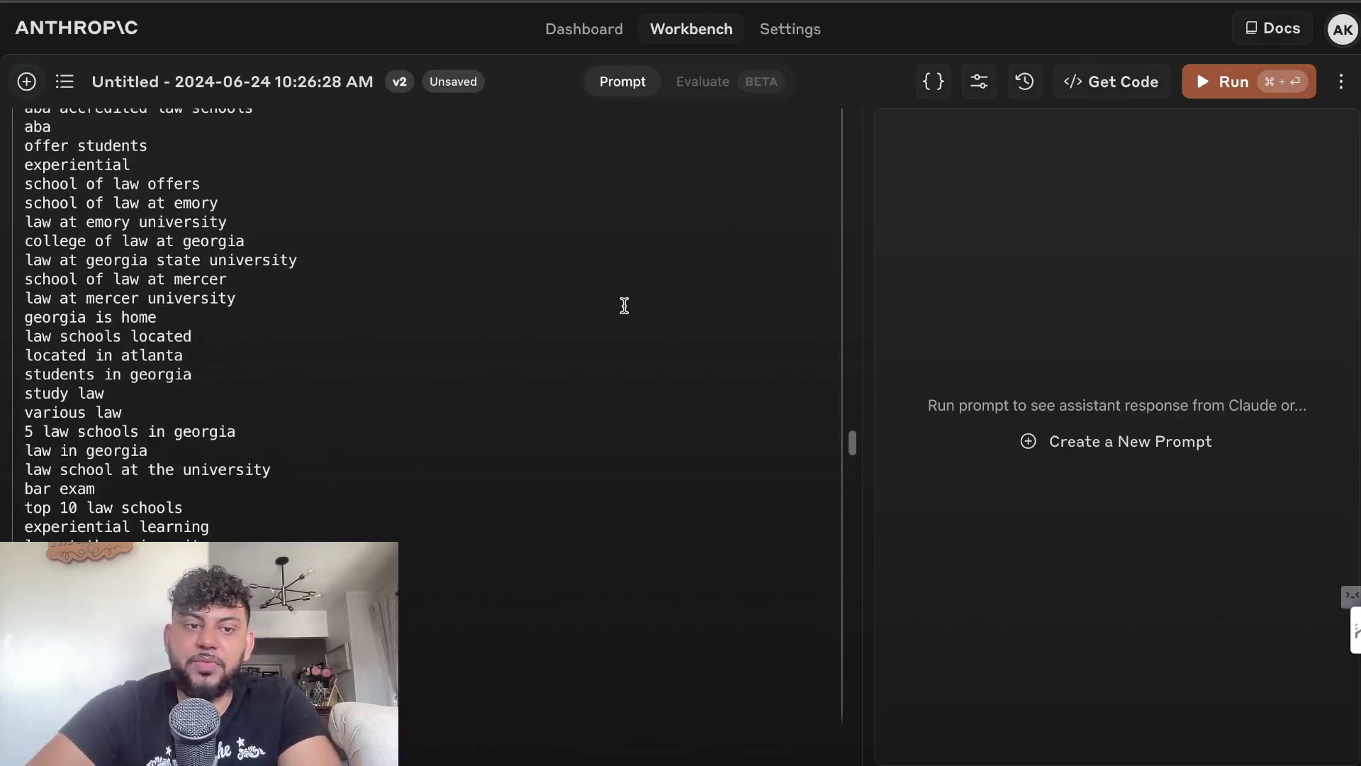
scroll(624, 306, up, 8)
scroll(624, 305, up, 20)
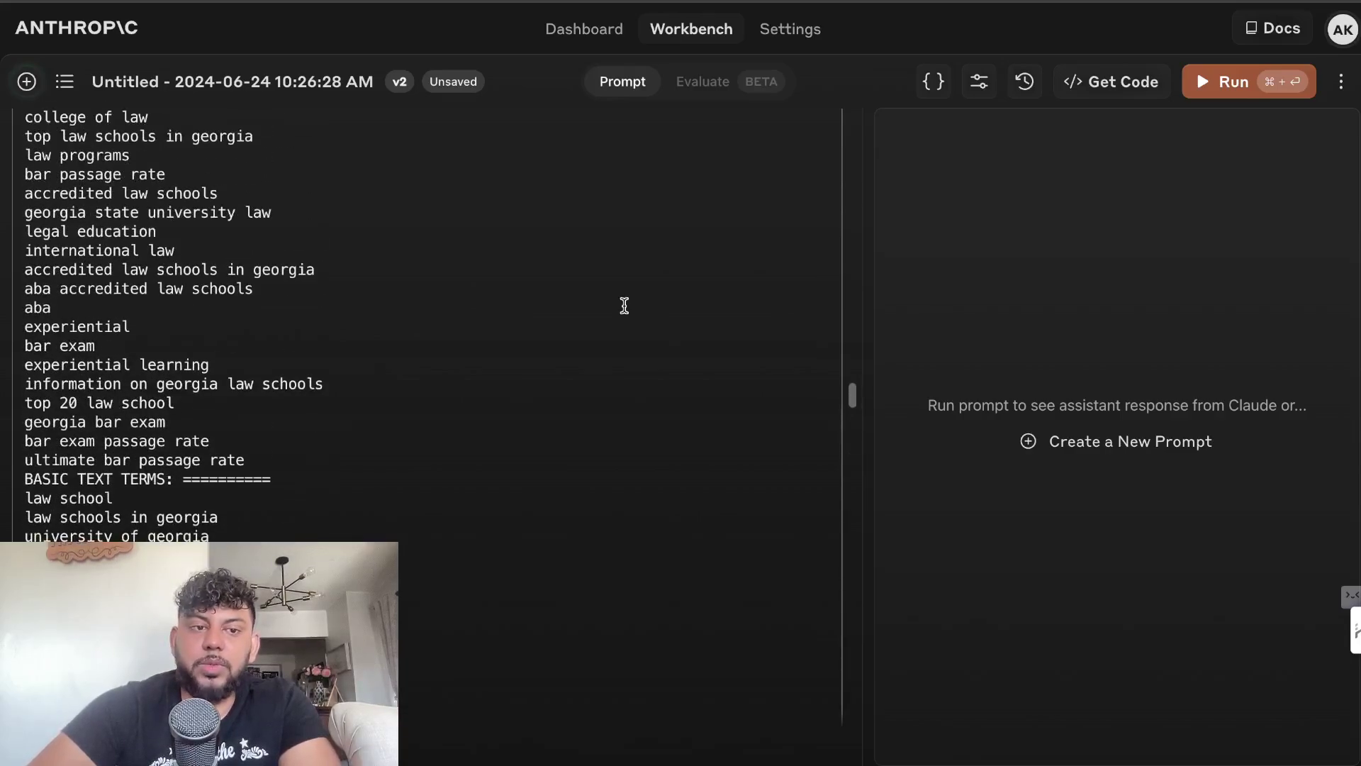
scroll(298, 296, down, 15)
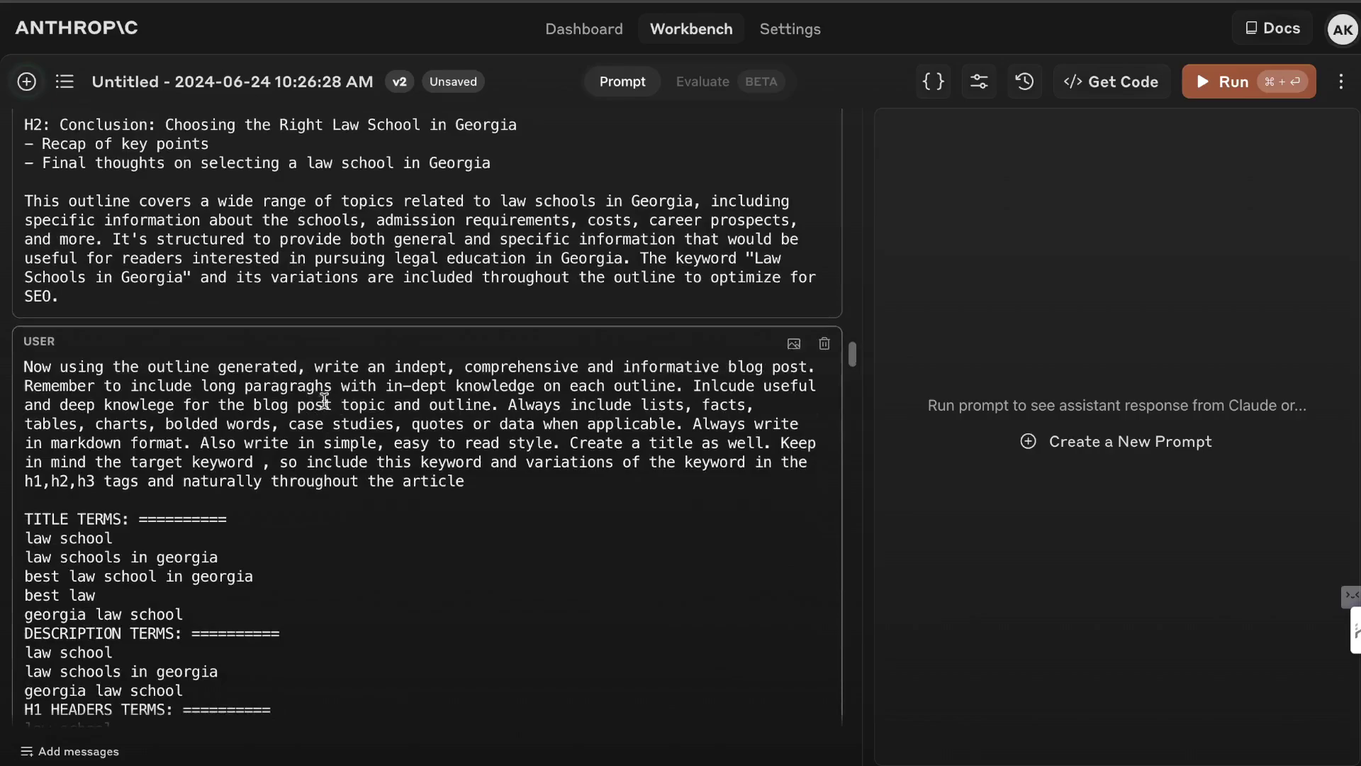
scroll(326, 399, down, 7)
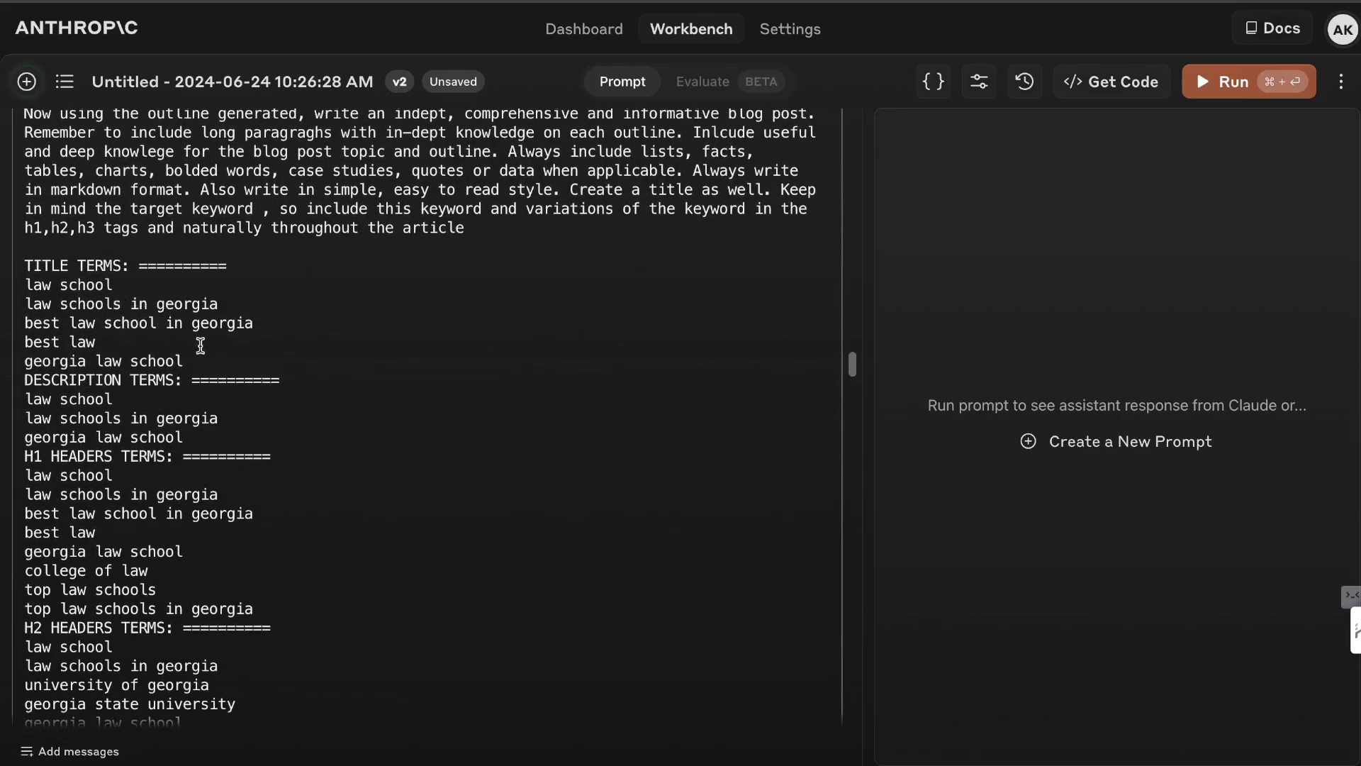
scroll(213, 340, down, 16)
scroll(201, 345, down, 20)
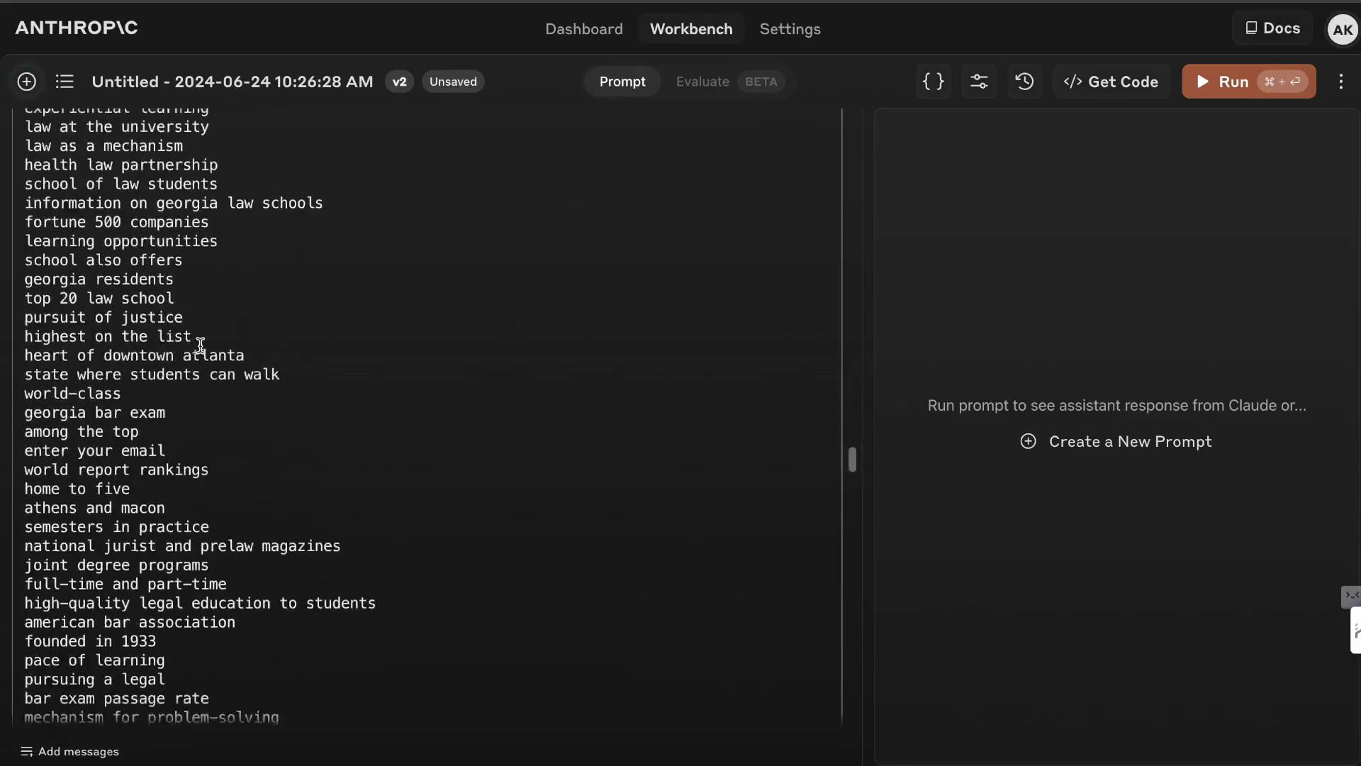
key(super+a)
scroll(200, 345, down, 16)
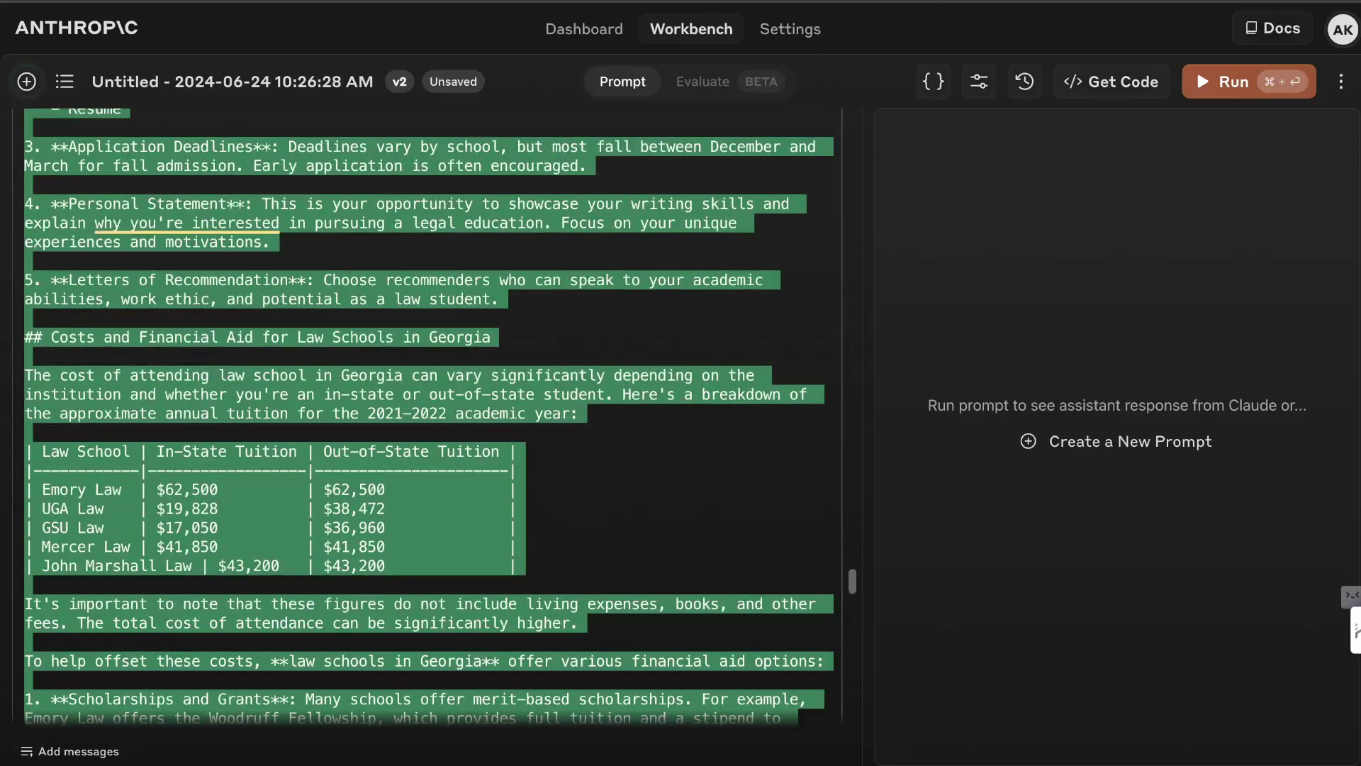
key(super+Tab)
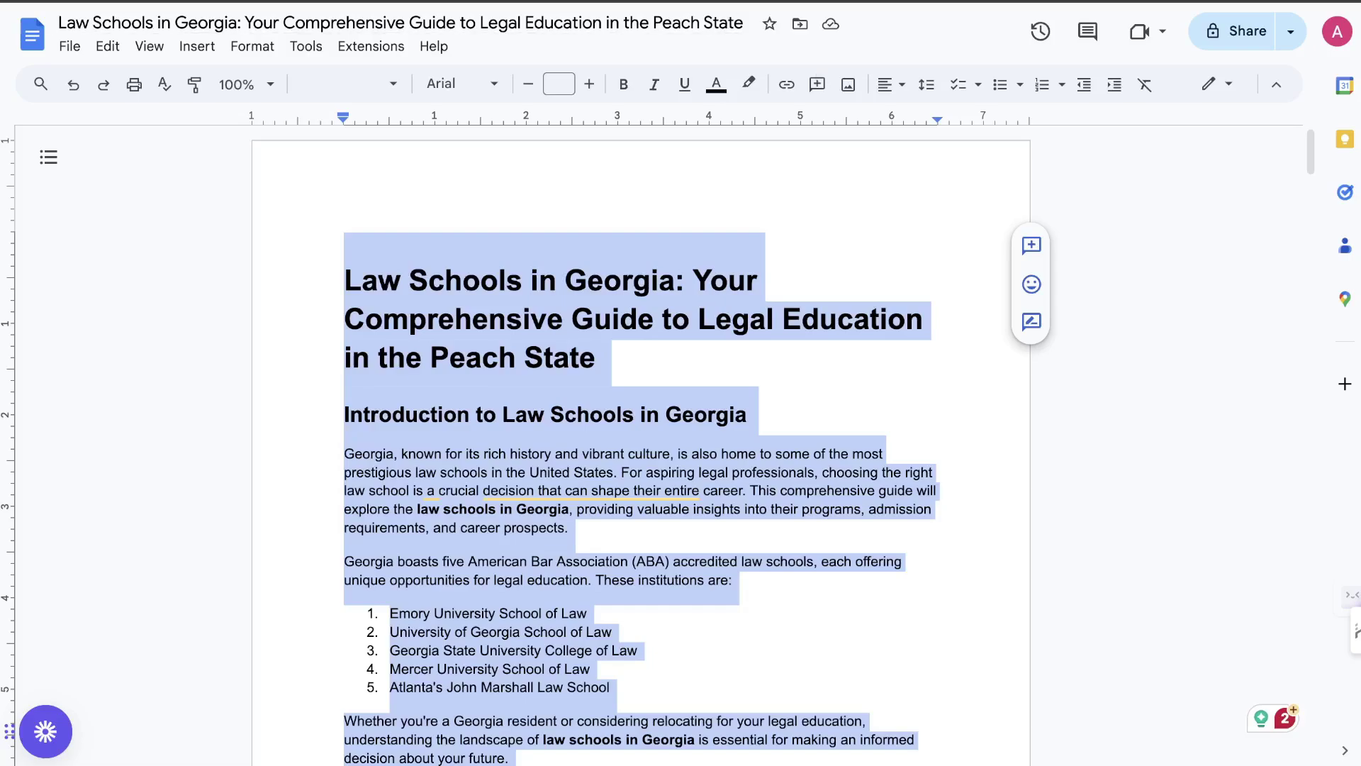
Clear the selection and read the Georgia law schools guide down to its Internal and External Links.
scroll(641, 497, down, 20)
scroll(765, 271, up, 20)
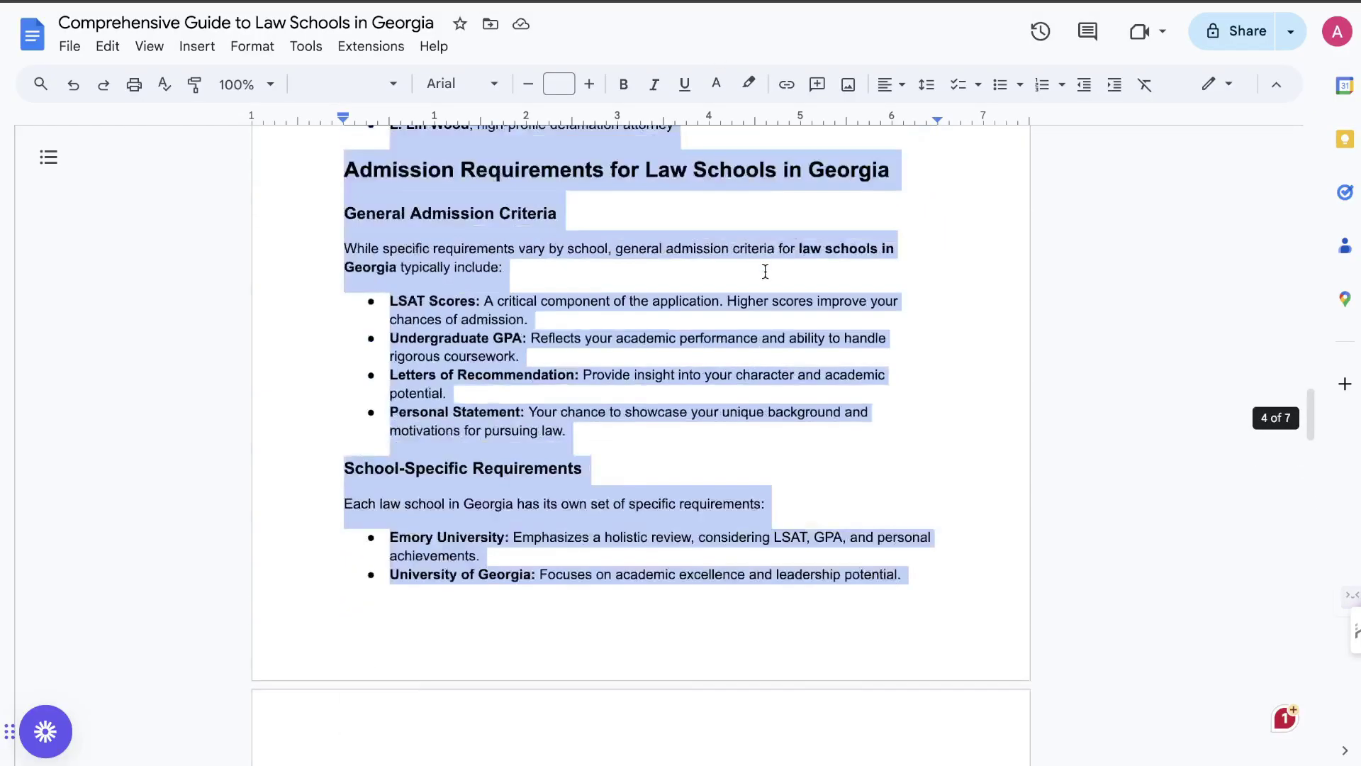
click(747, 193)
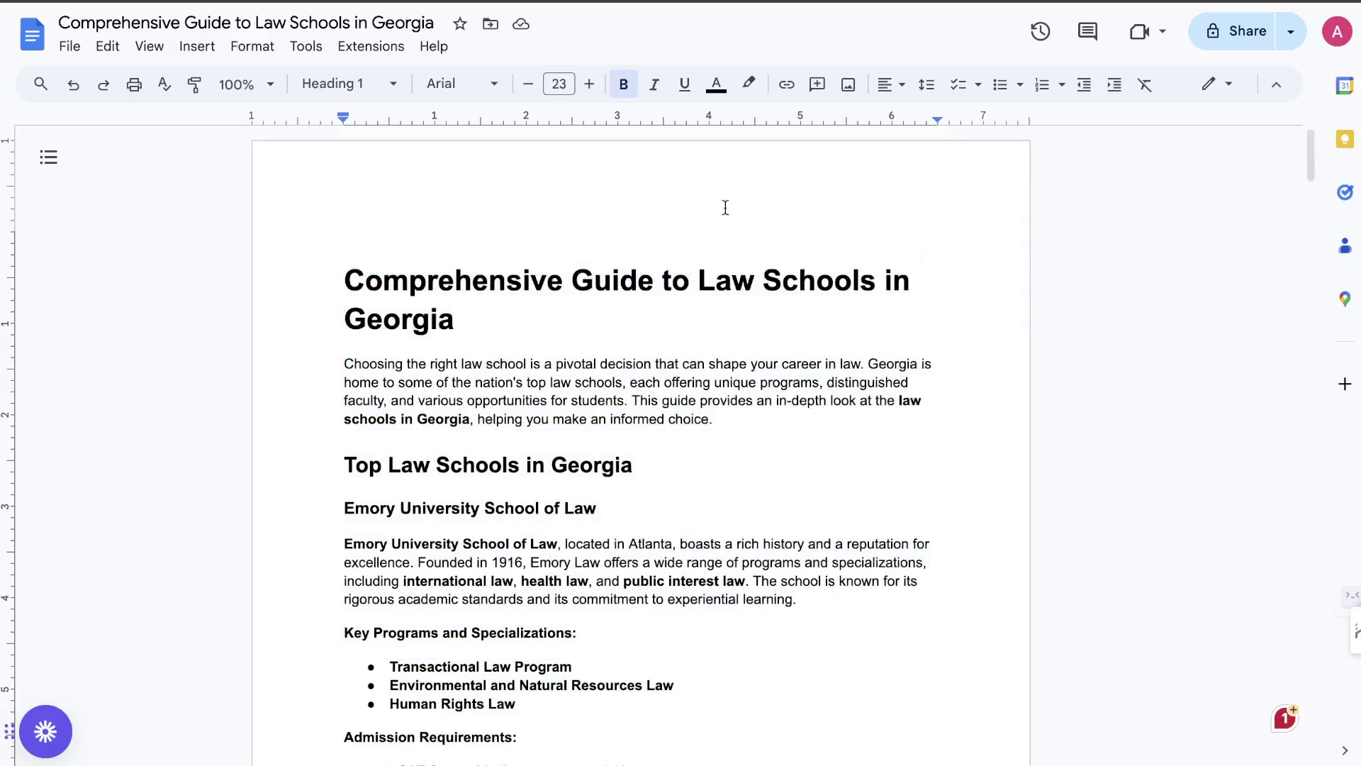
scroll(647, 265, down, 1)
scroll(520, 255, down, 1)
scroll(580, 313, down, 1)
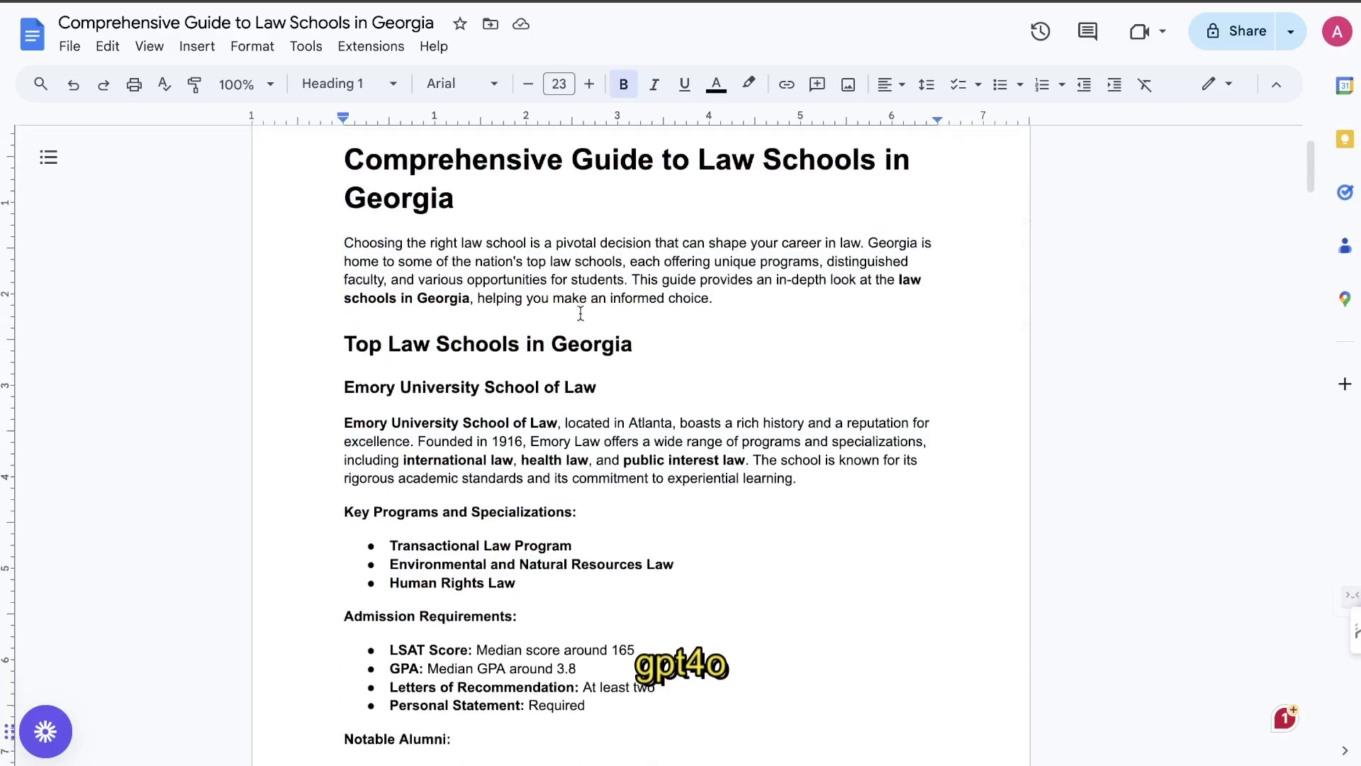
scroll(776, 438, down, 5)
scroll(776, 438, down, 18)
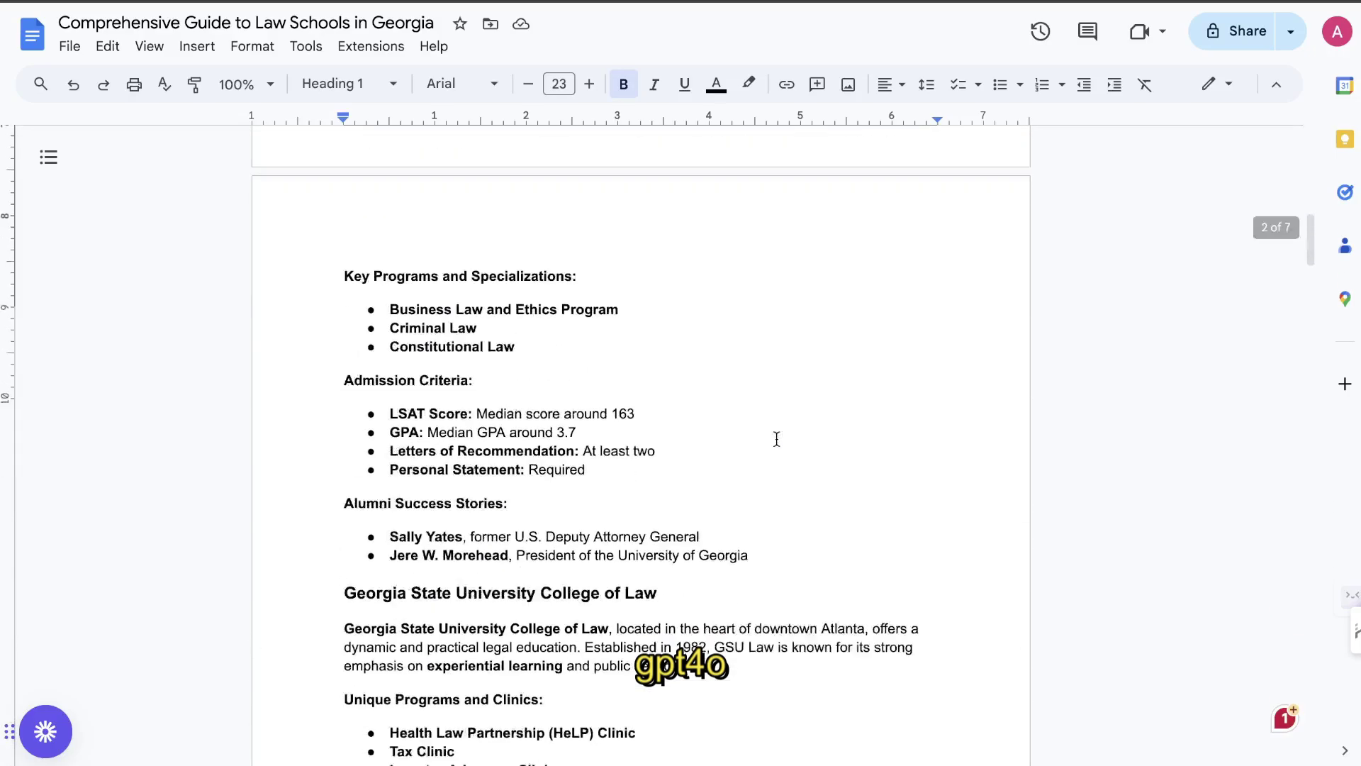
scroll(776, 439, down, 20)
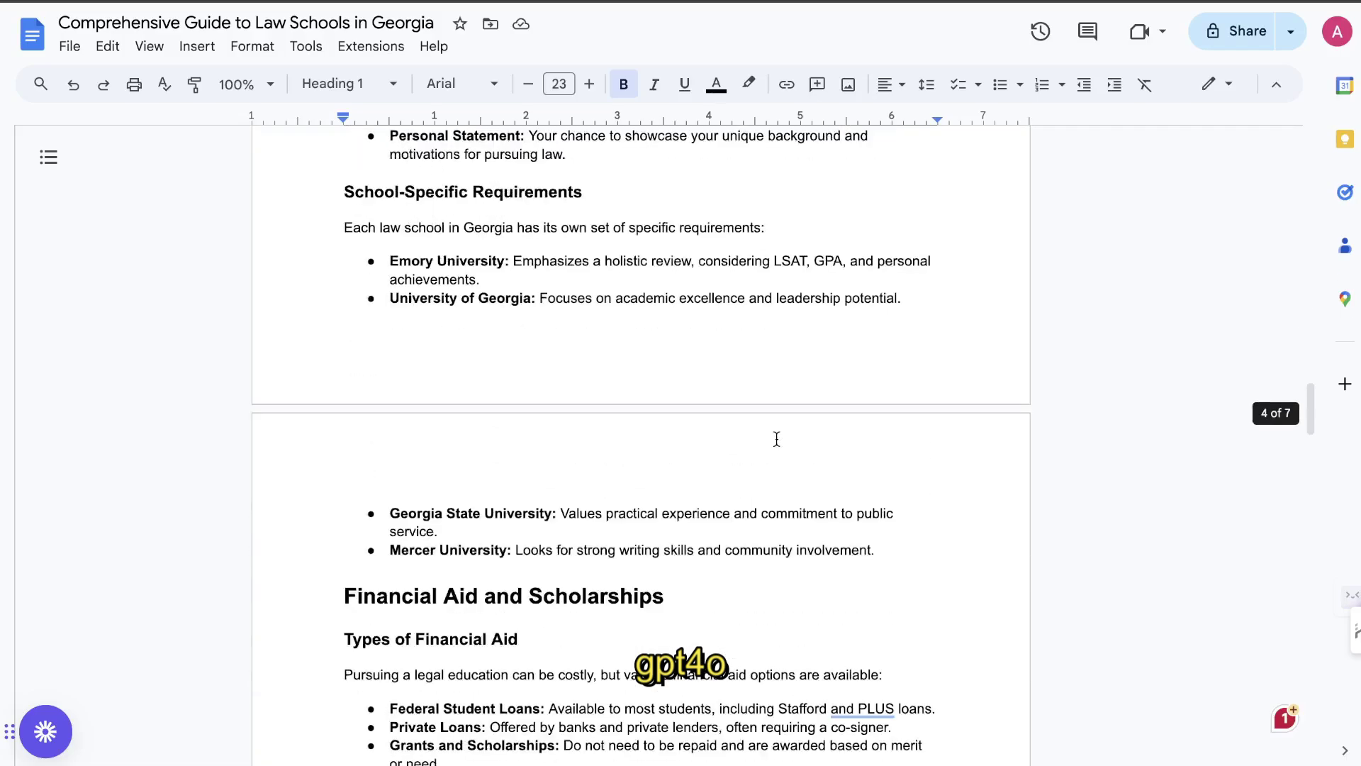
scroll(777, 439, down, 15)
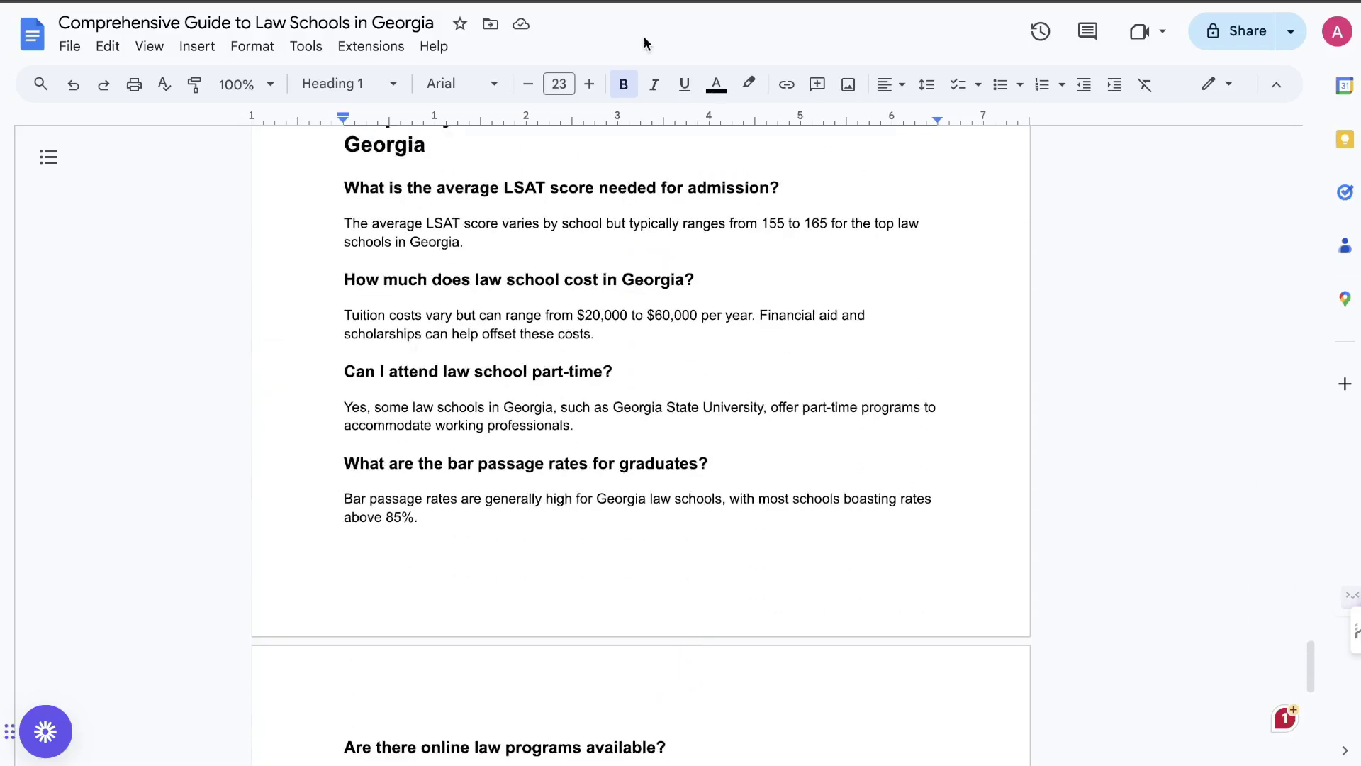
scroll(697, 285, down, 10)
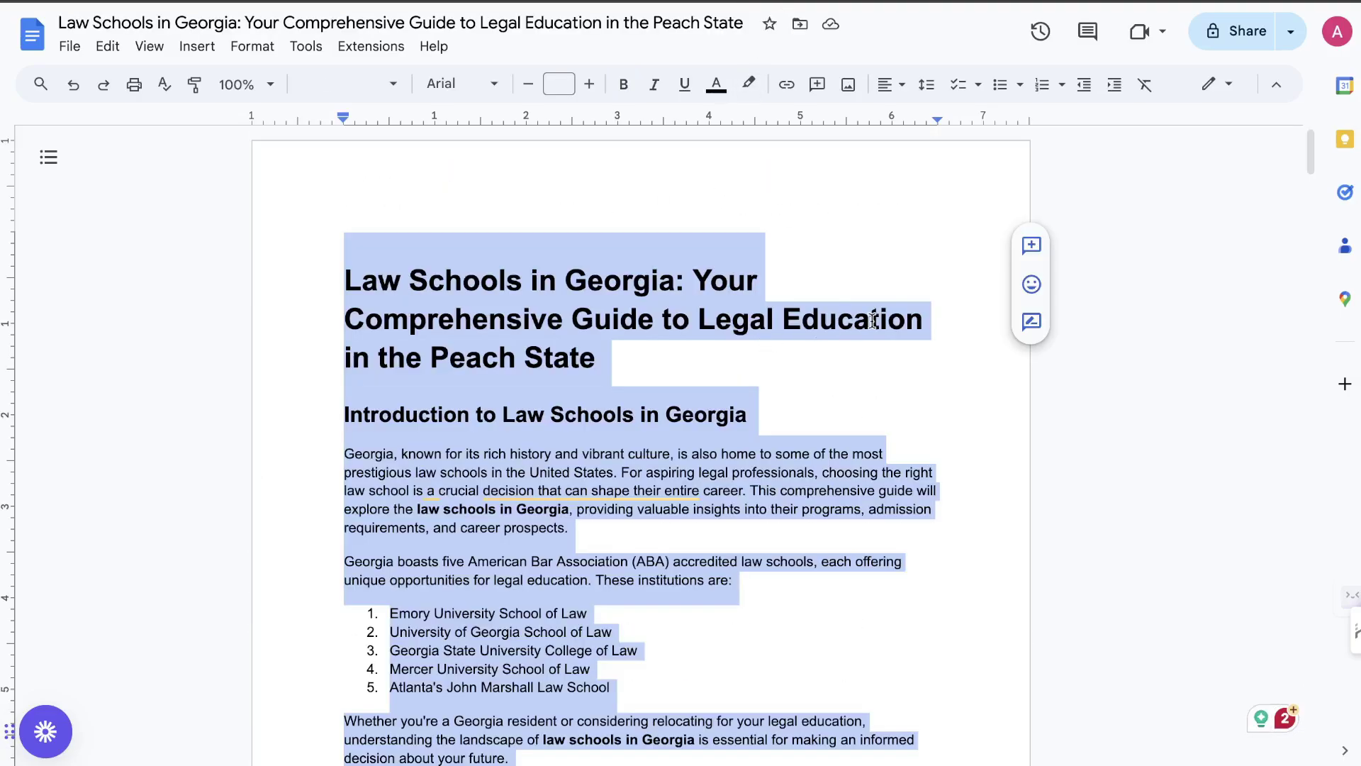
Deselect the Peach State law-school guide and read through its first half.
click(873, 320)
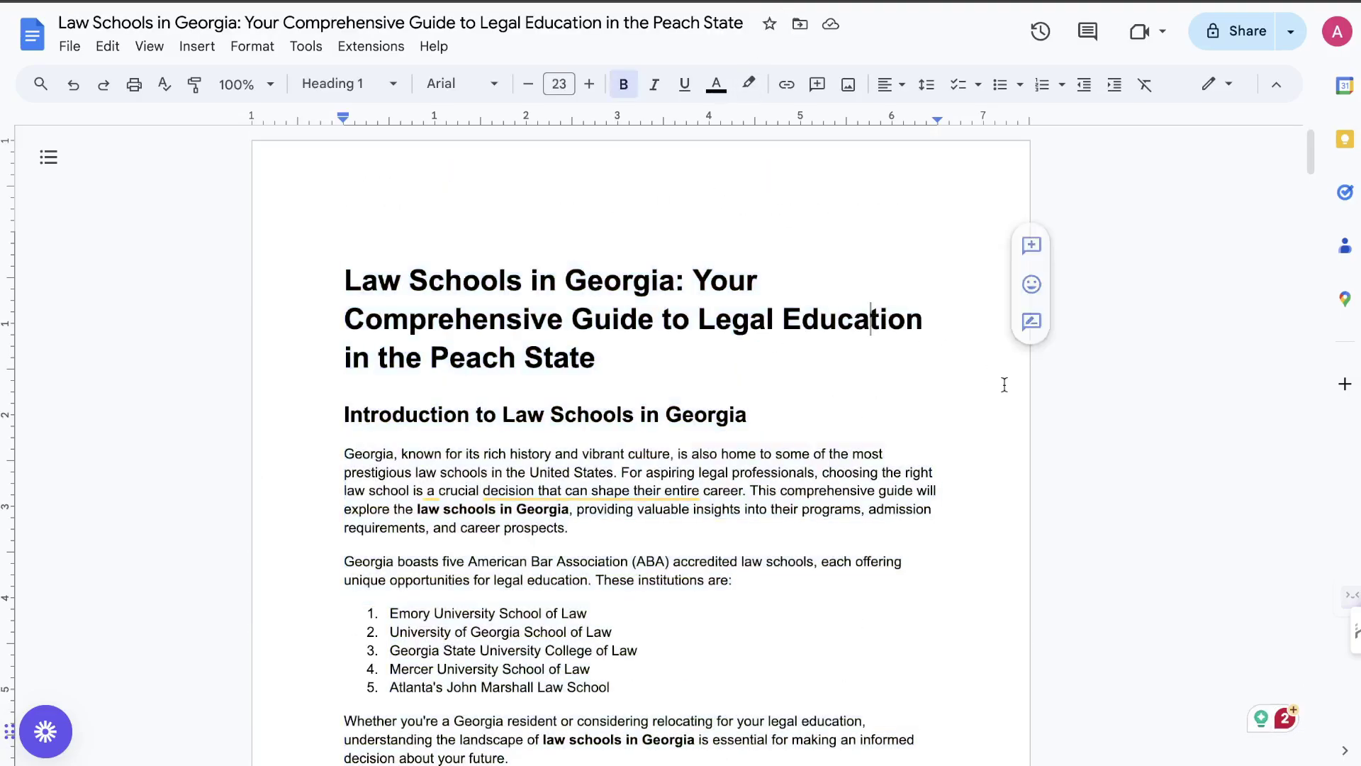
scroll(943, 354, down, 4)
scroll(993, 376, up, 2)
scroll(1005, 384, up, 2)
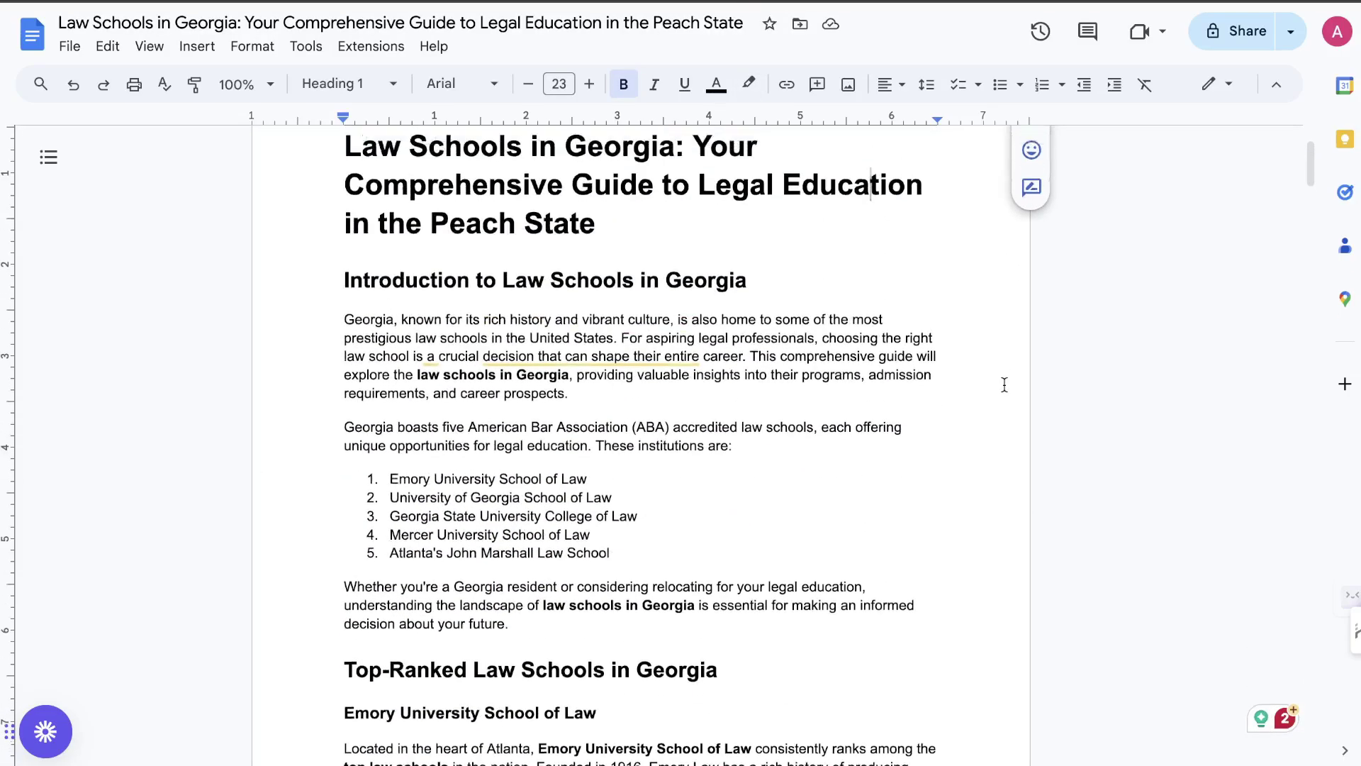
scroll(786, 423, down, 4)
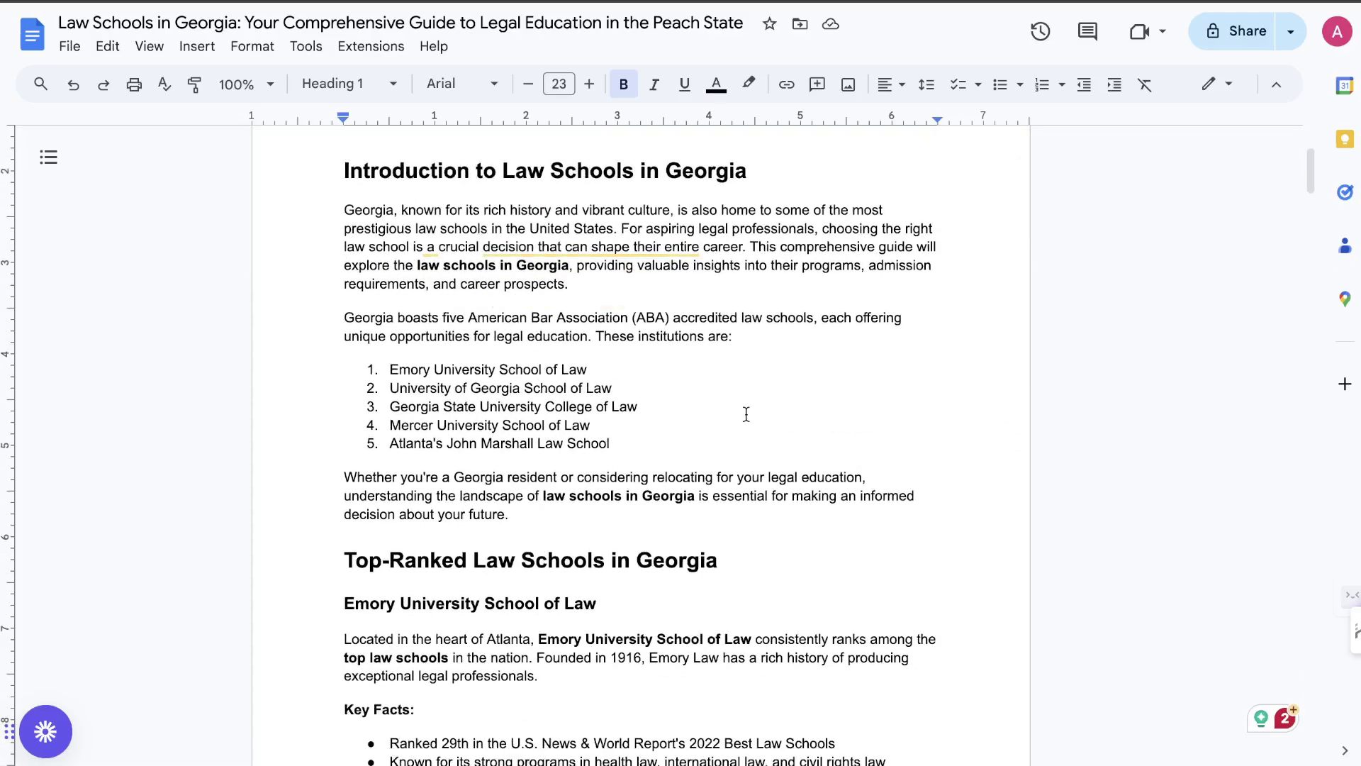
scroll(746, 414, down, 3)
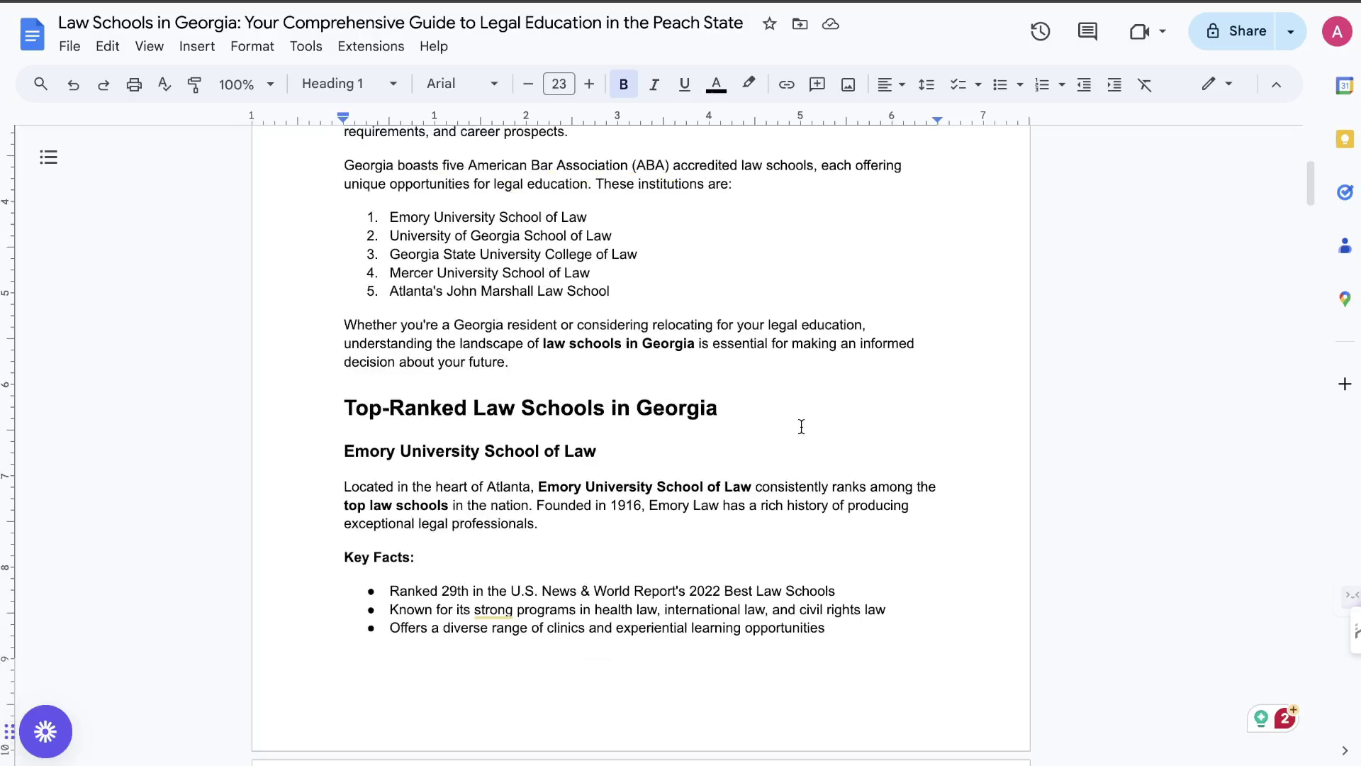
scroll(801, 426, down, 7)
scroll(801, 426, down, 11)
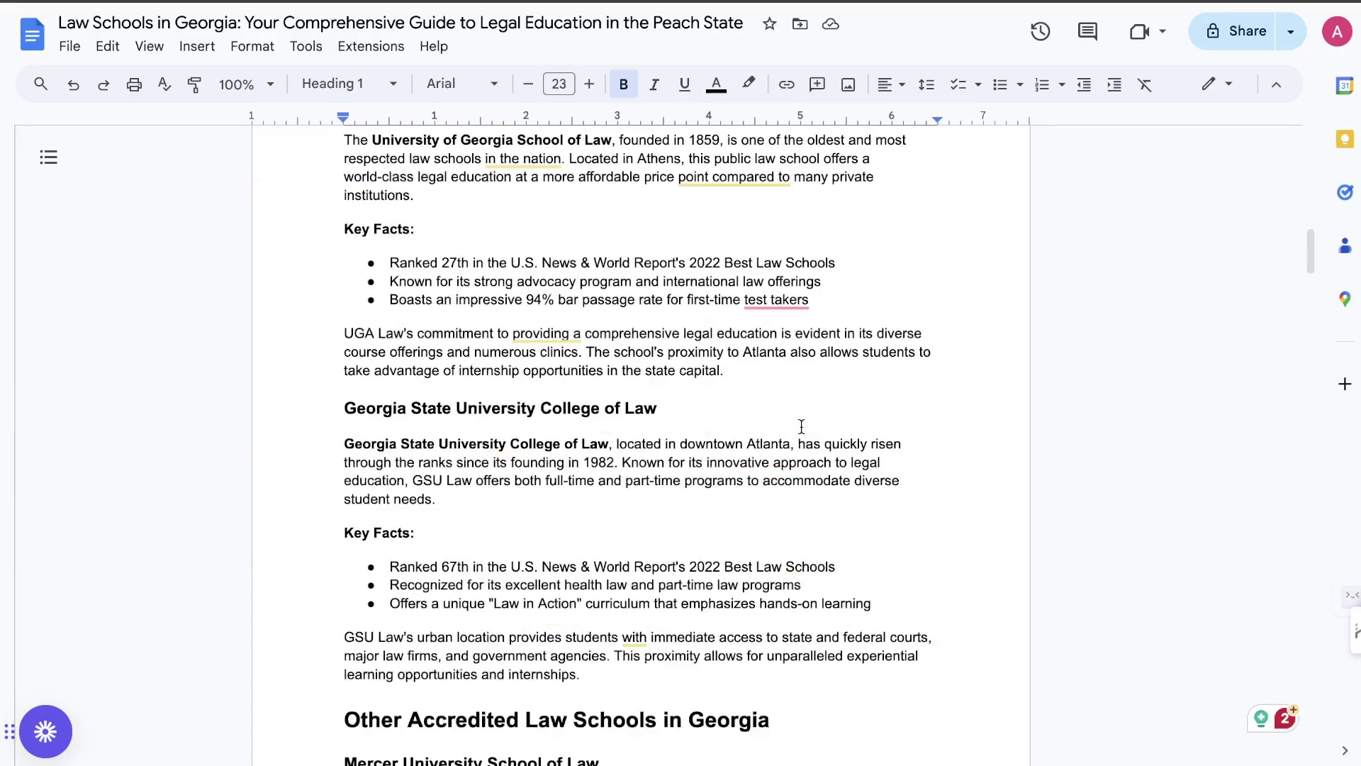
scroll(801, 426, down, 19)
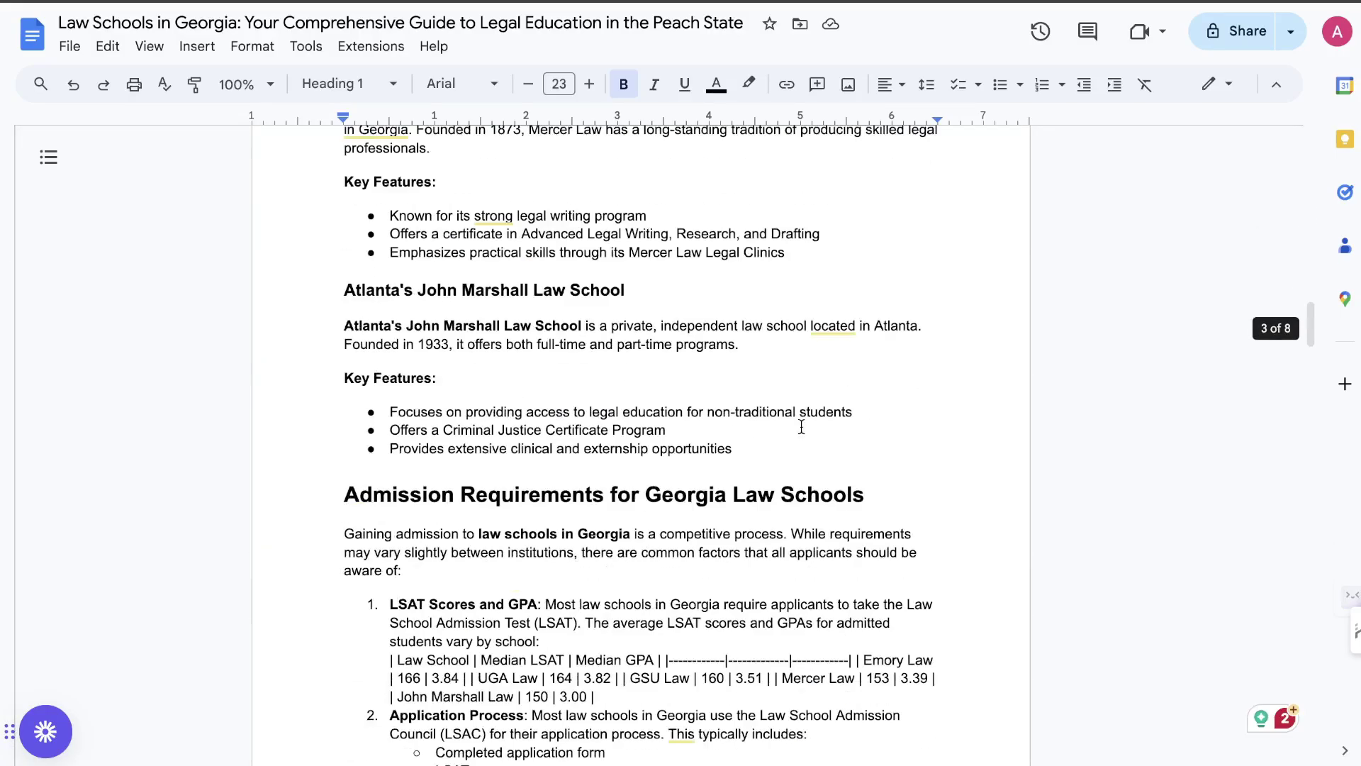
scroll(801, 426, down, 4)
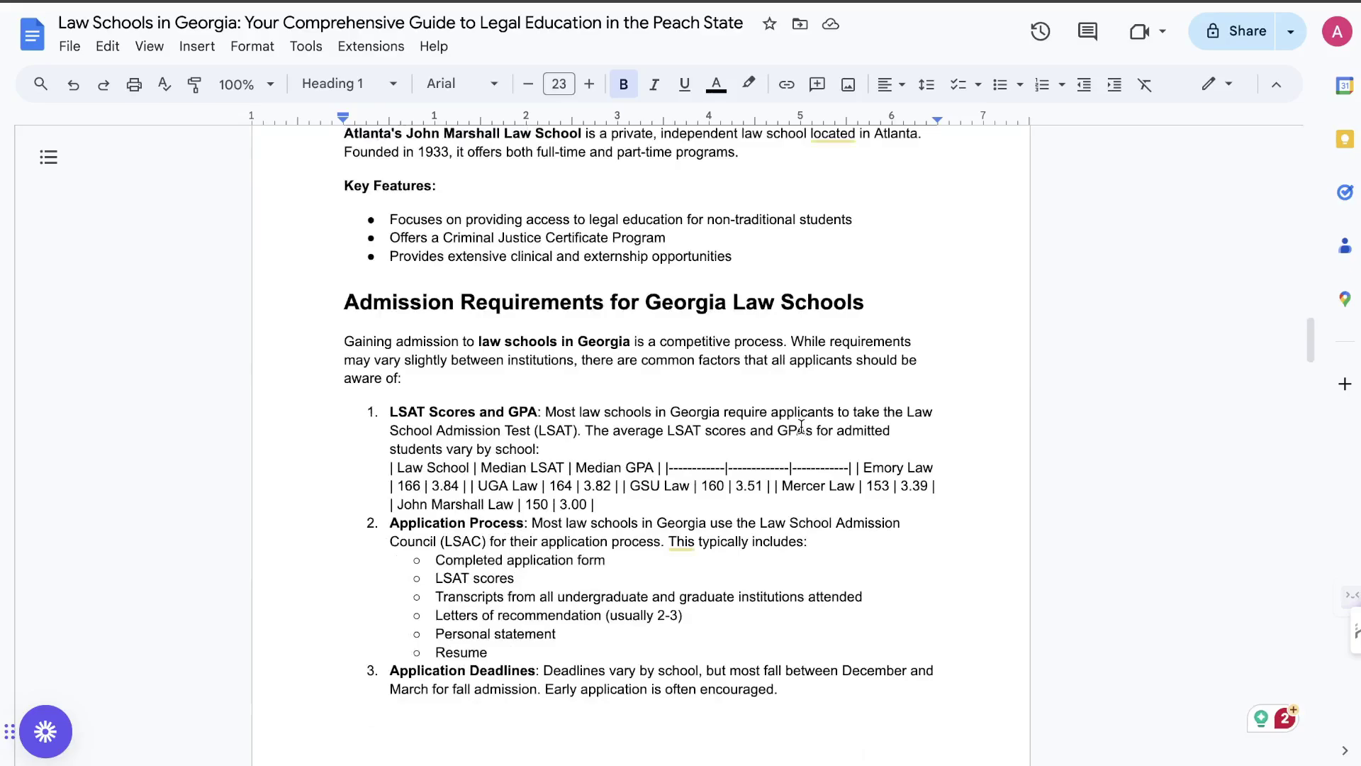
scroll(801, 426, down, 12)
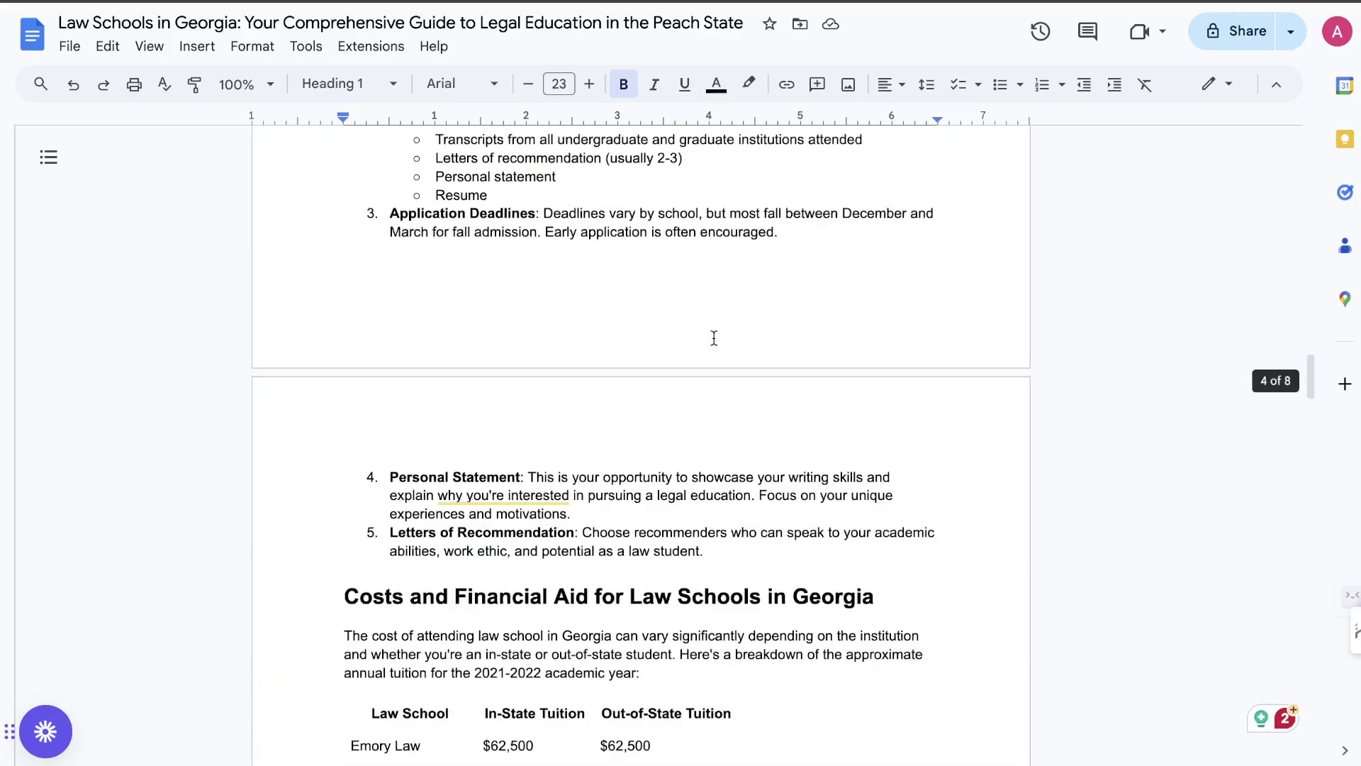
scroll(714, 338, down, 8)
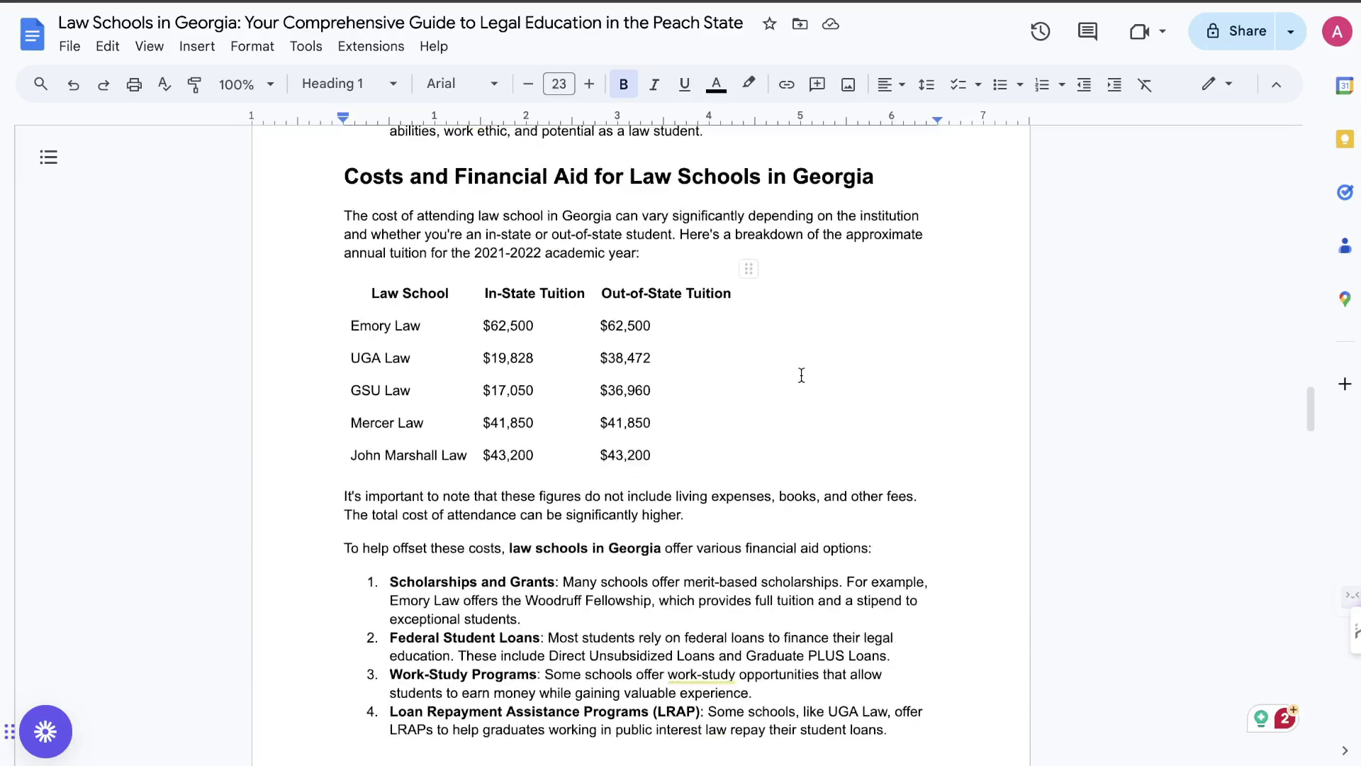
Finish reading the Peach State guide to the end, then scroll back up through it.
scroll(801, 376, up, 3)
scroll(801, 376, down, 8)
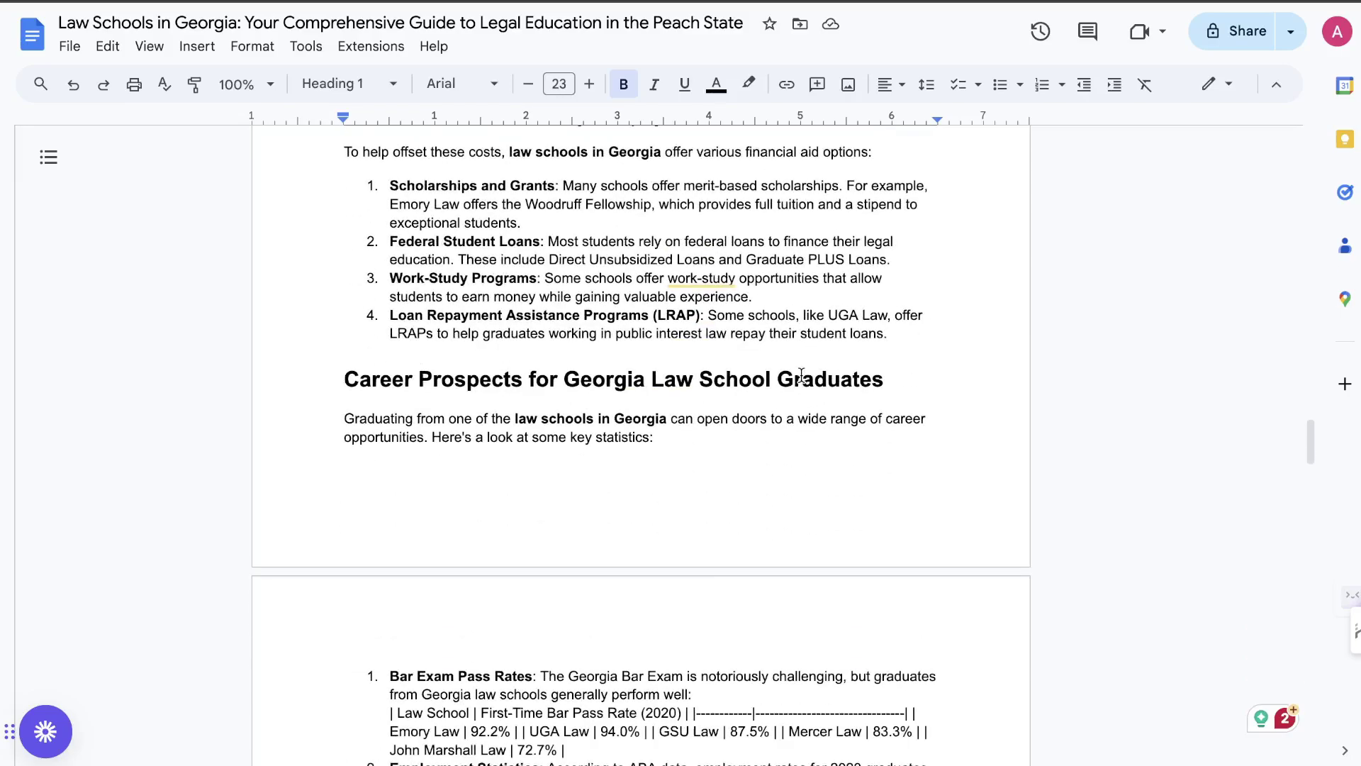
scroll(801, 375, down, 8)
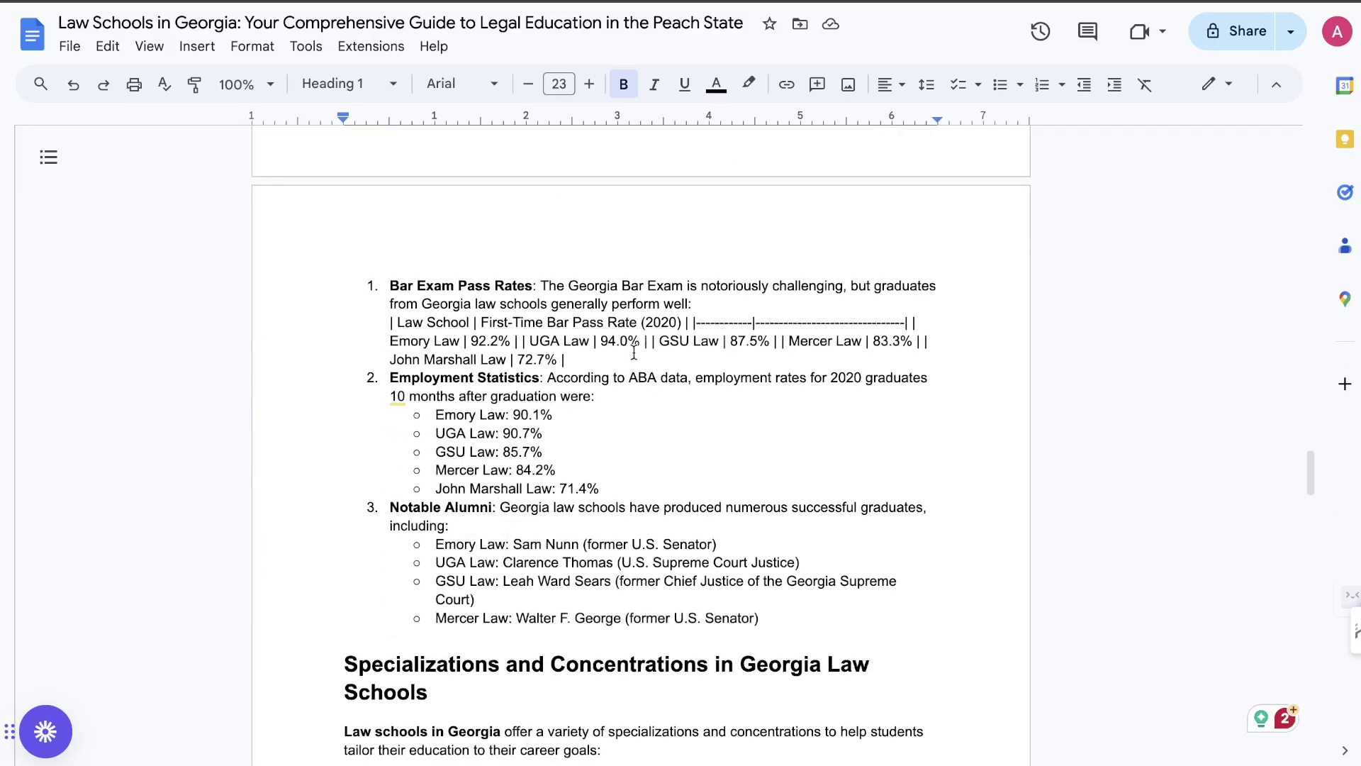
scroll(744, 380, down, 14)
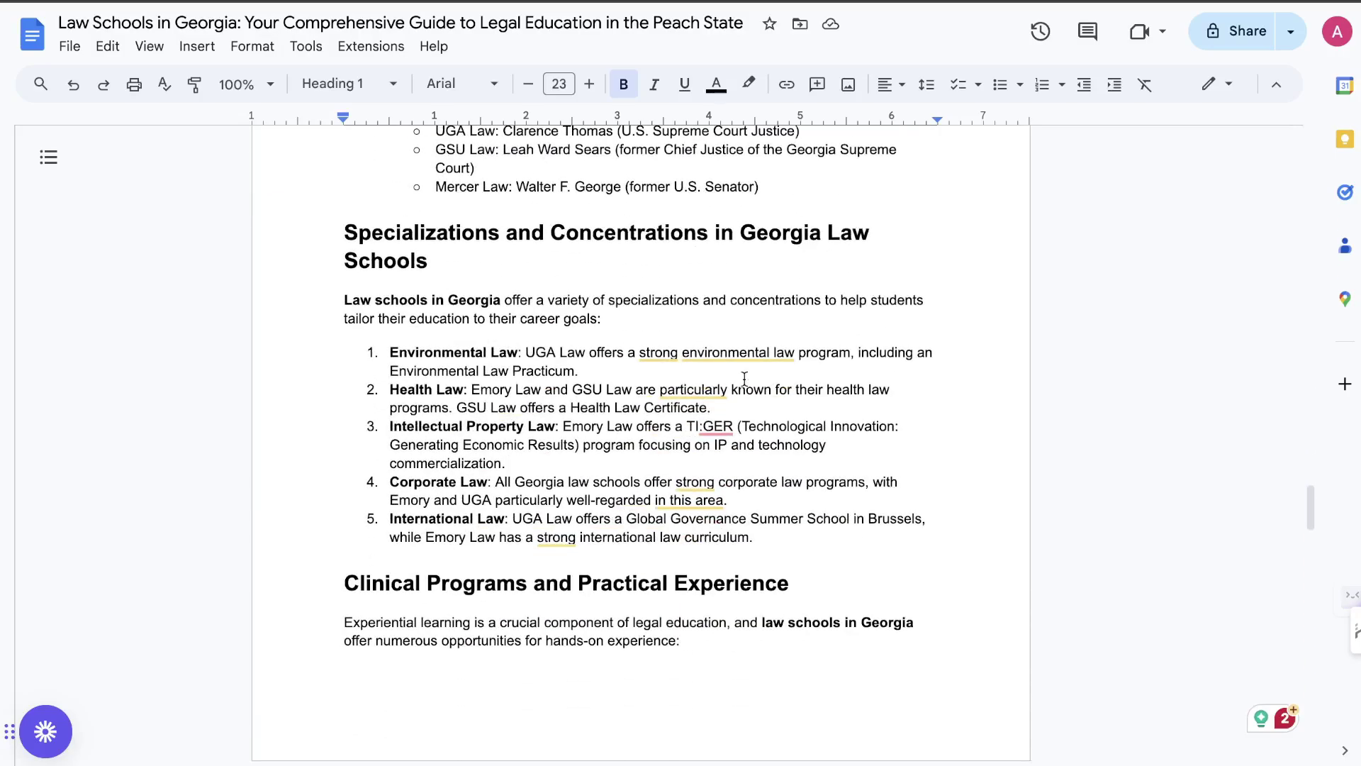
scroll(744, 380, down, 17)
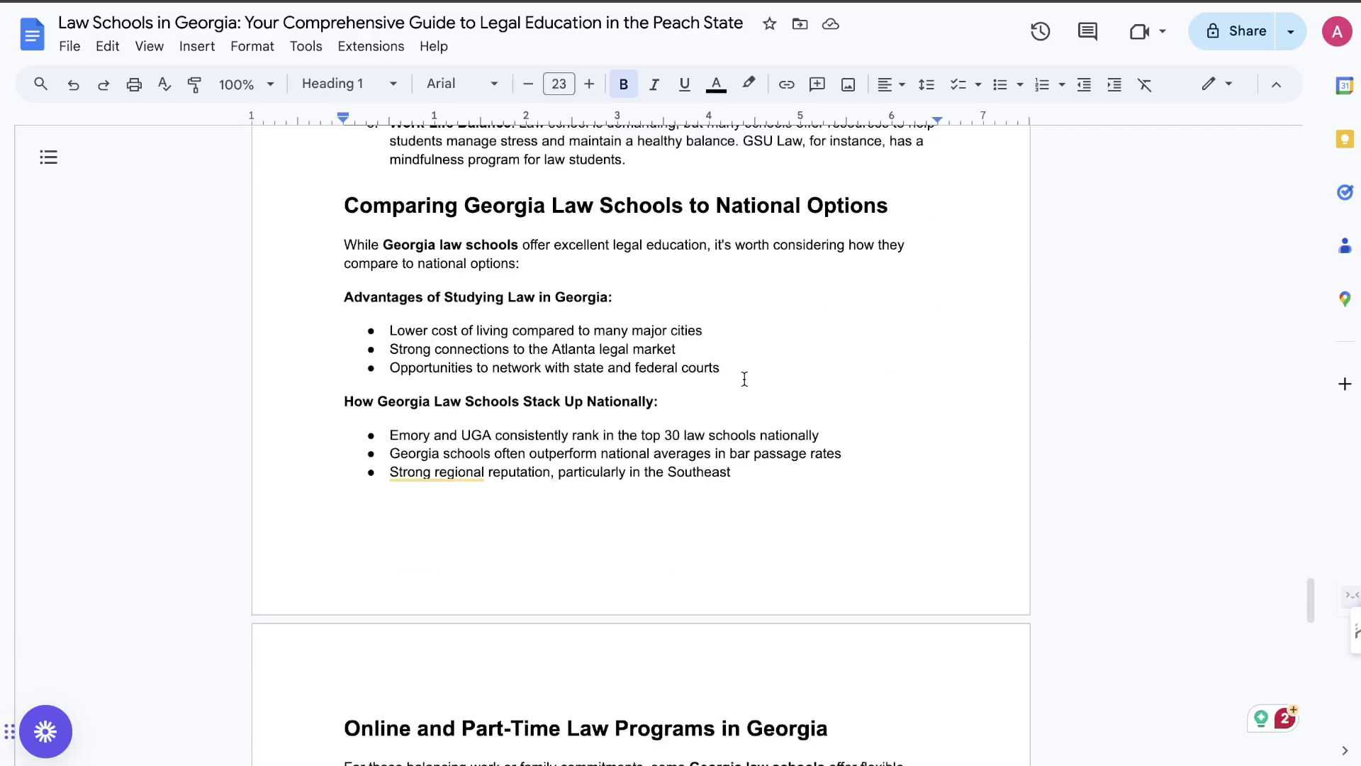
scroll(744, 379, down, 10)
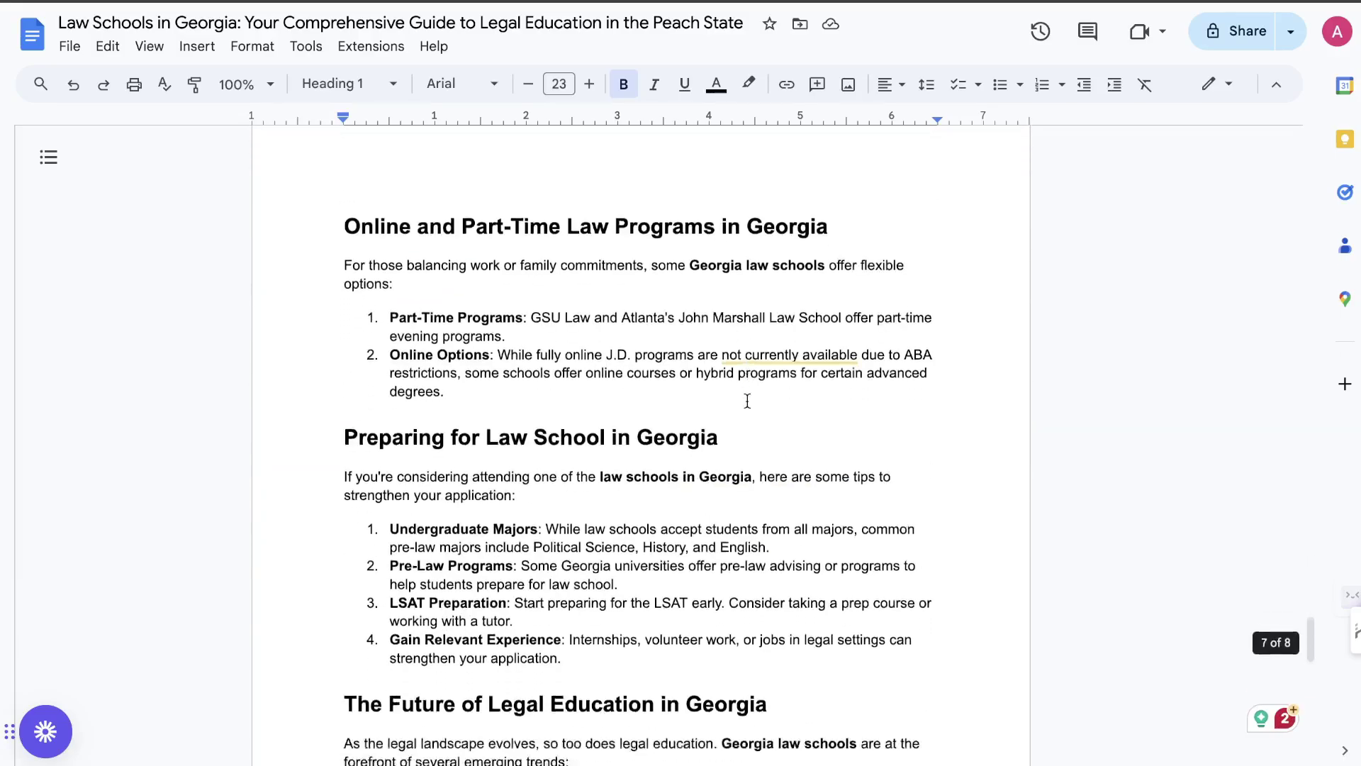
scroll(747, 400, down, 9)
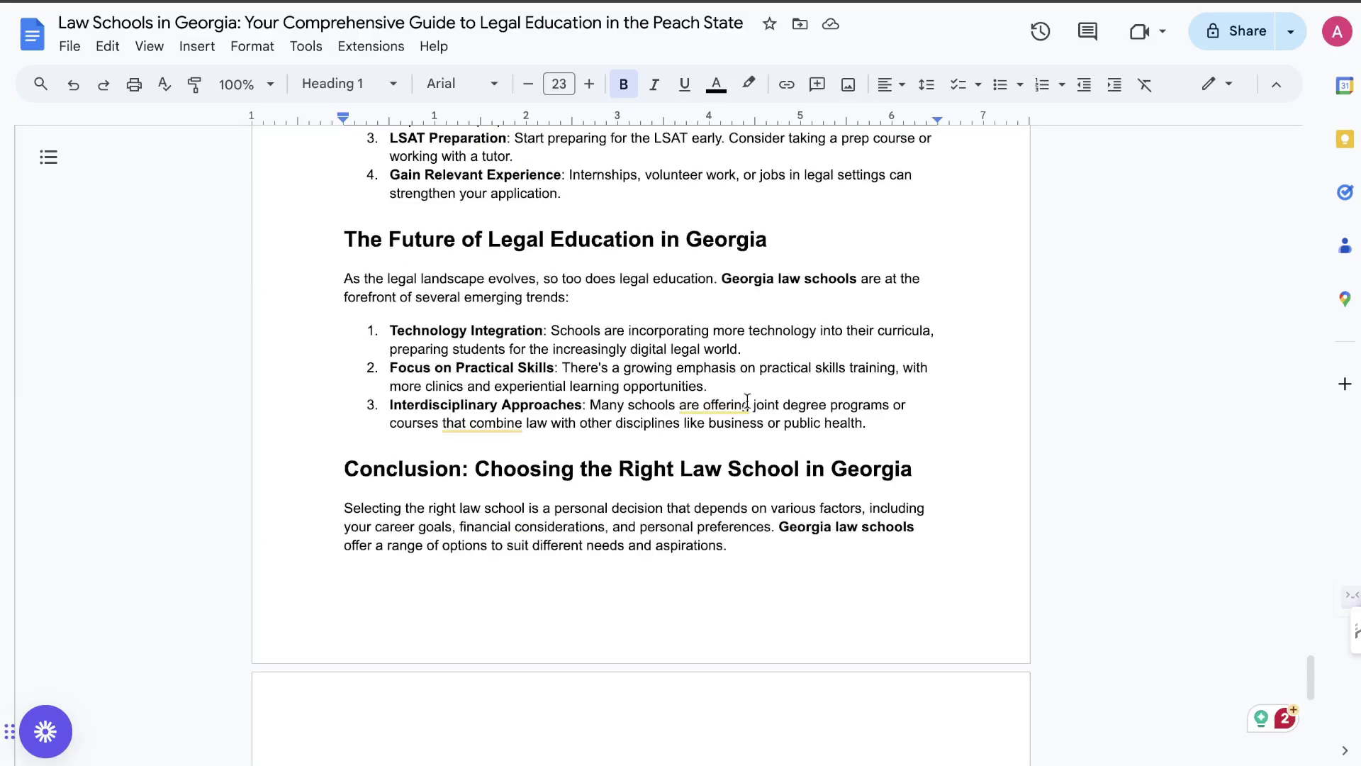
scroll(747, 401, down, 7)
scroll(747, 401, up, 15)
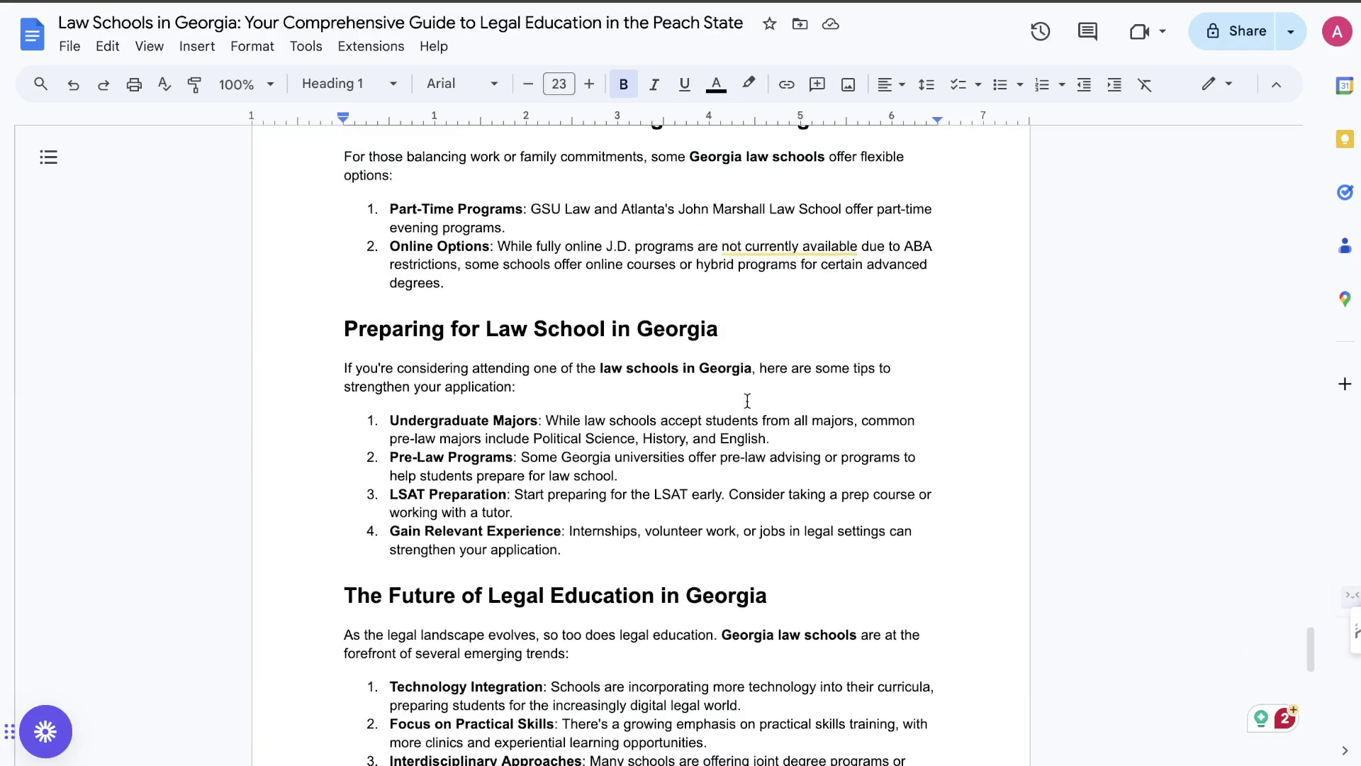
scroll(747, 400, up, 20)
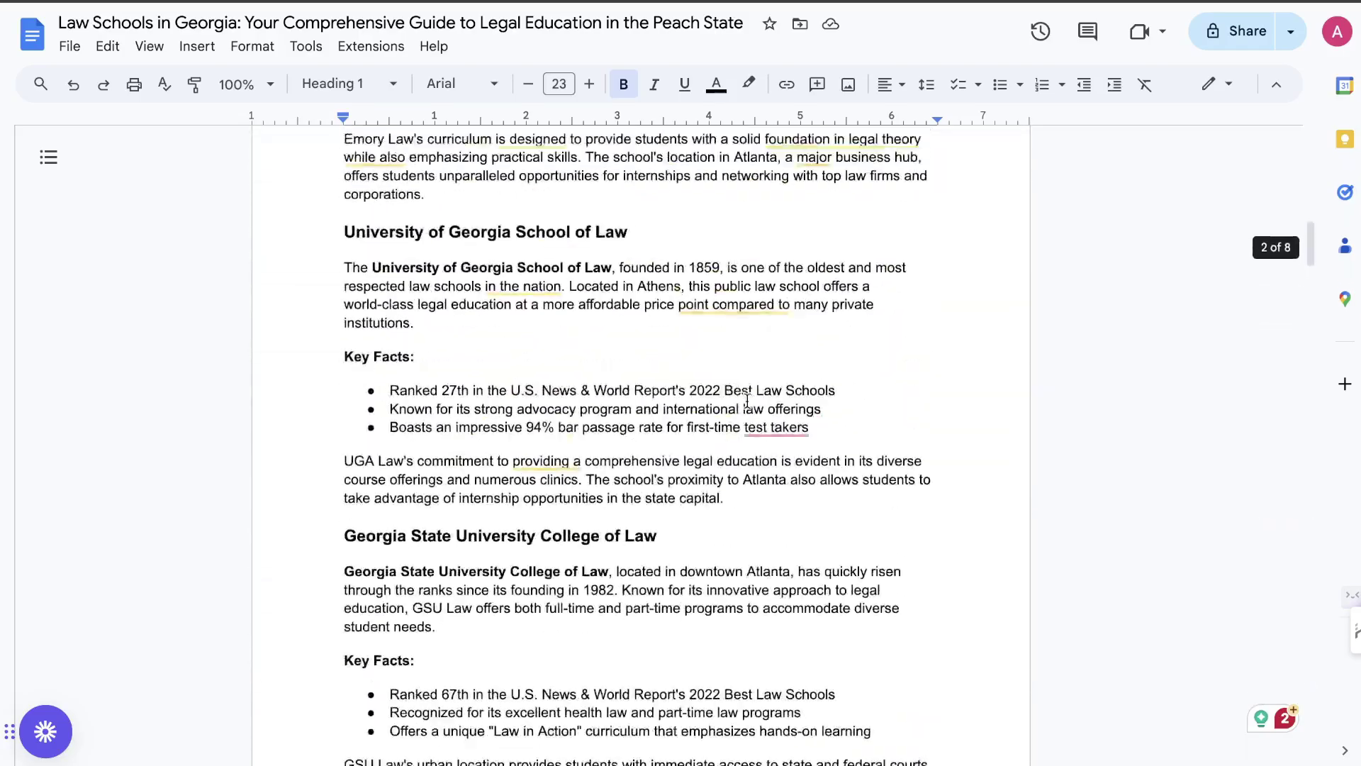
scroll(747, 401, up, 20)
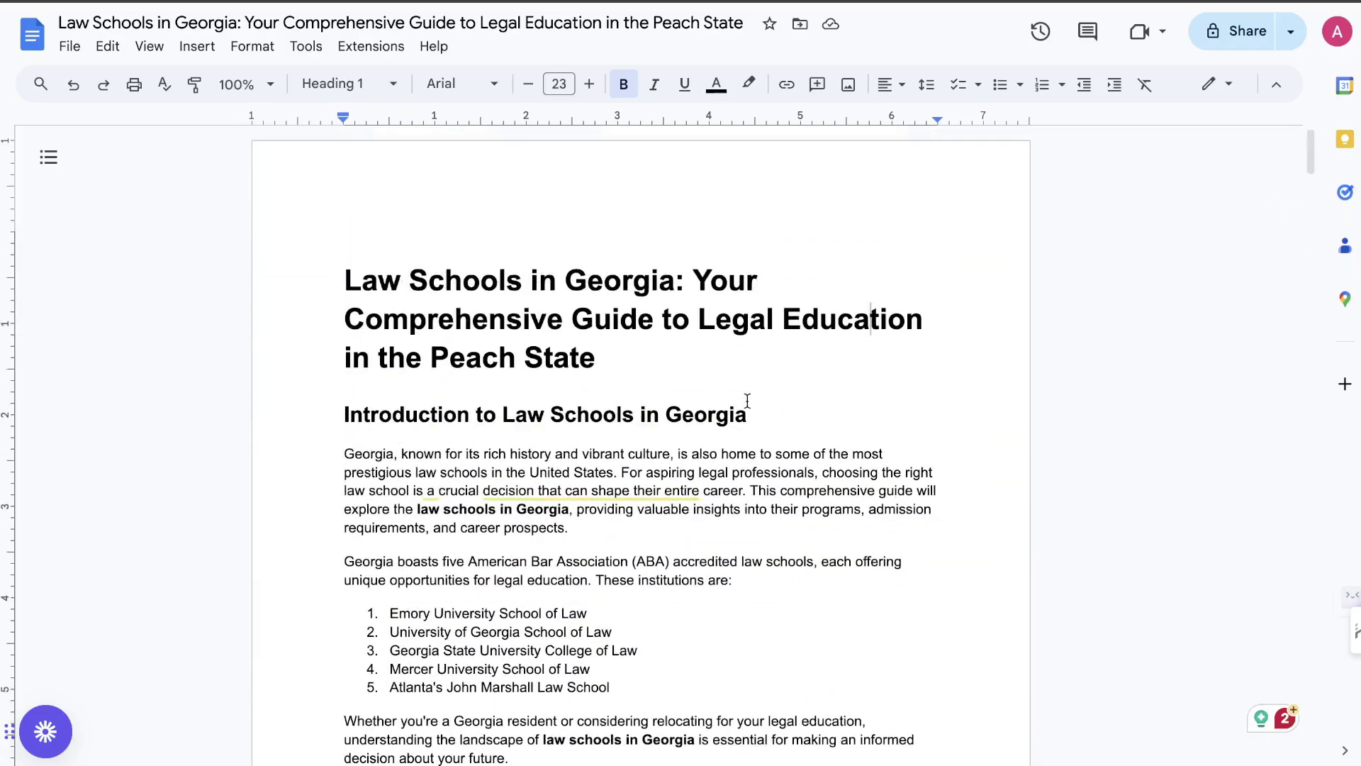
scroll(748, 400, down, 5)
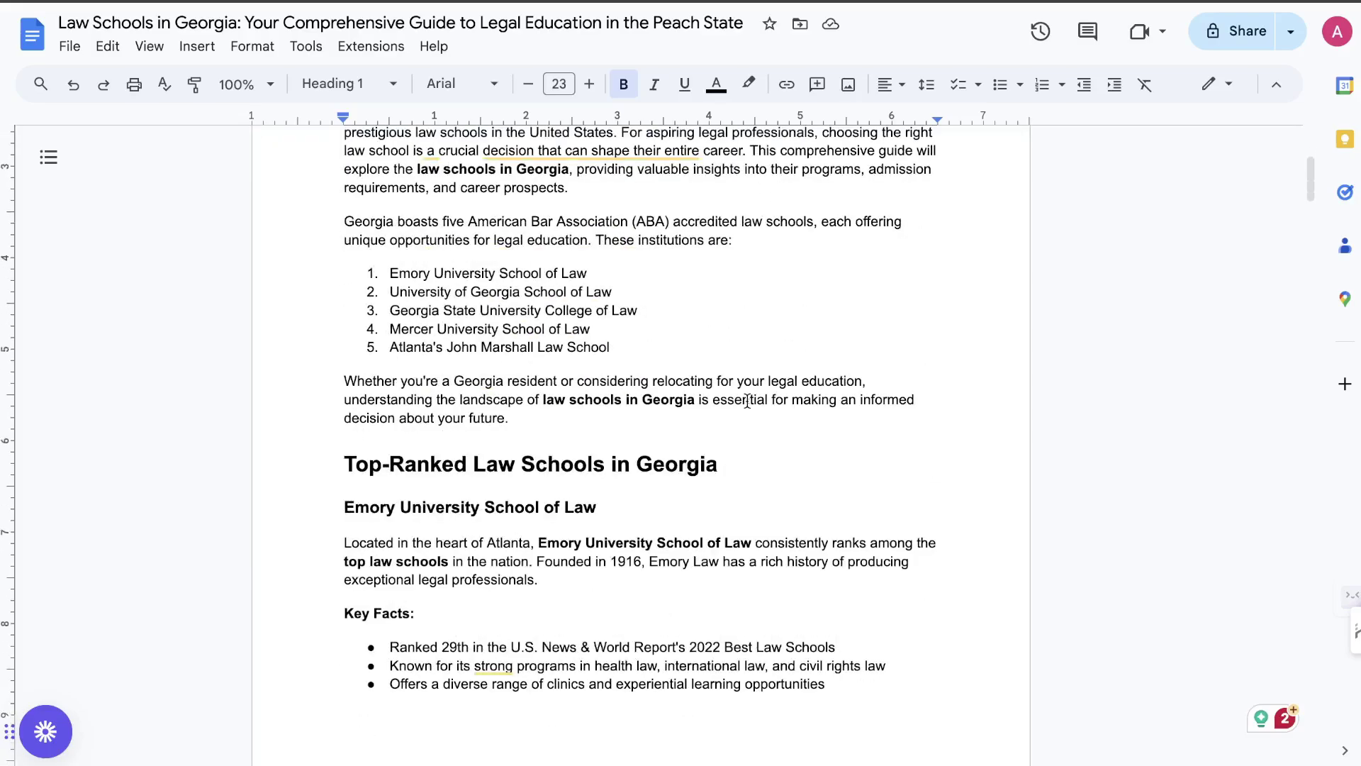
scroll(747, 401, up, 5)
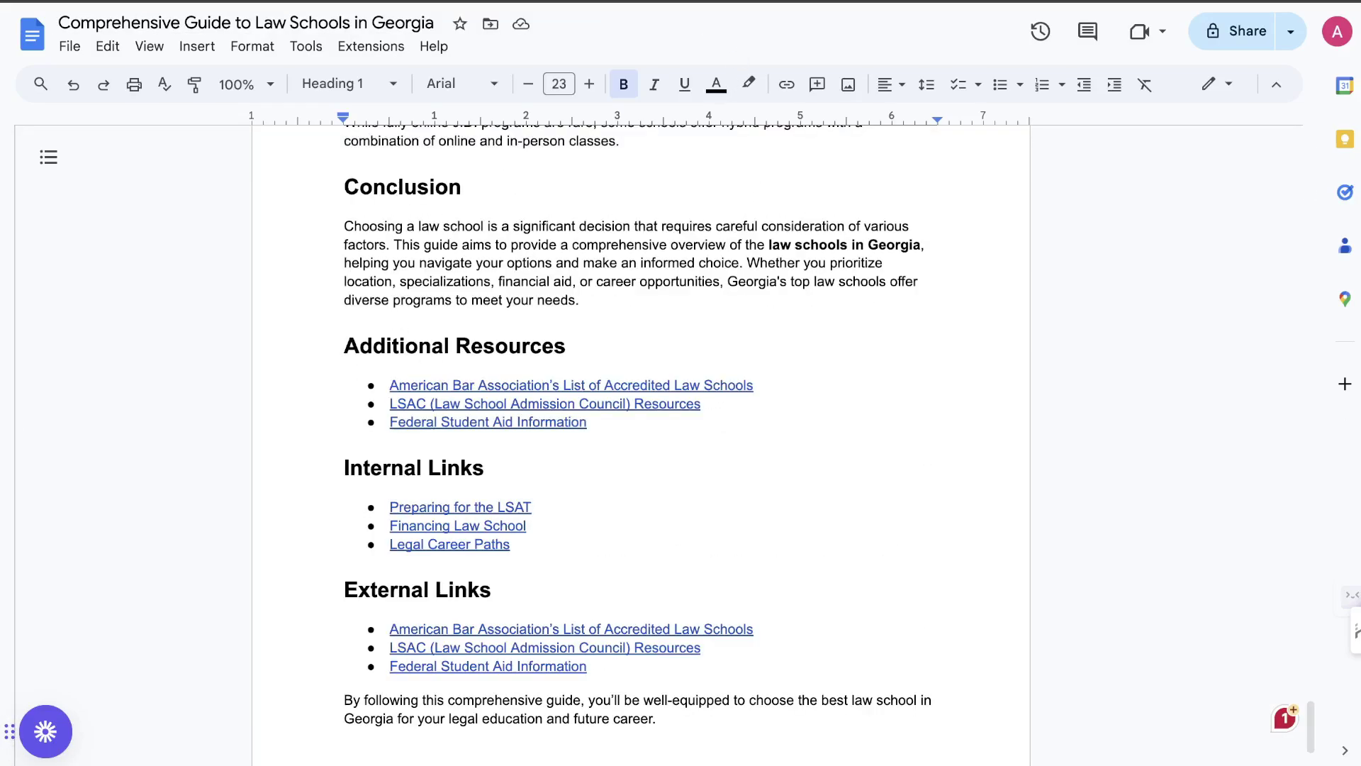
scroll(725, 230, up, 20)
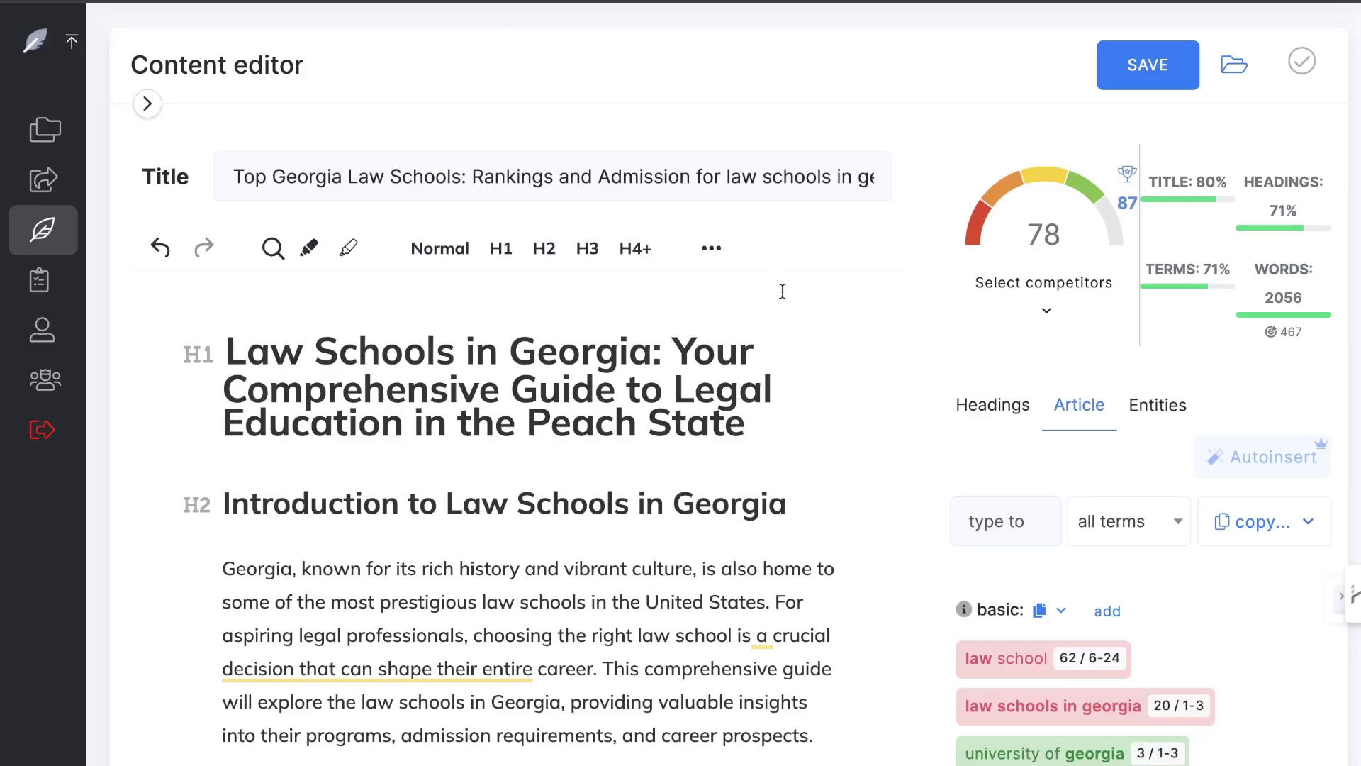
Scroll NeuronWriter's Terms panel to review the 78 content score and keyword term coverage.
scroll(782, 291, down, 1)
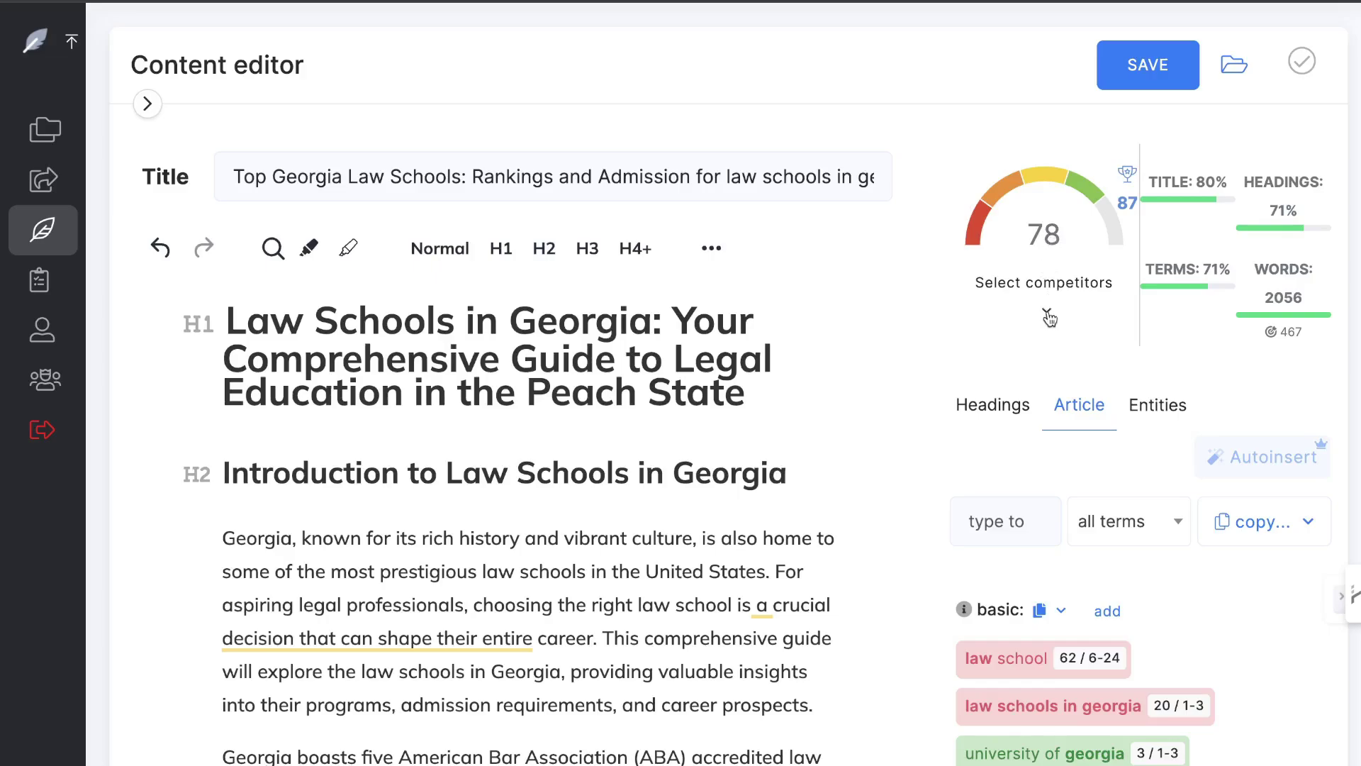
scroll(1066, 280, down, 2)
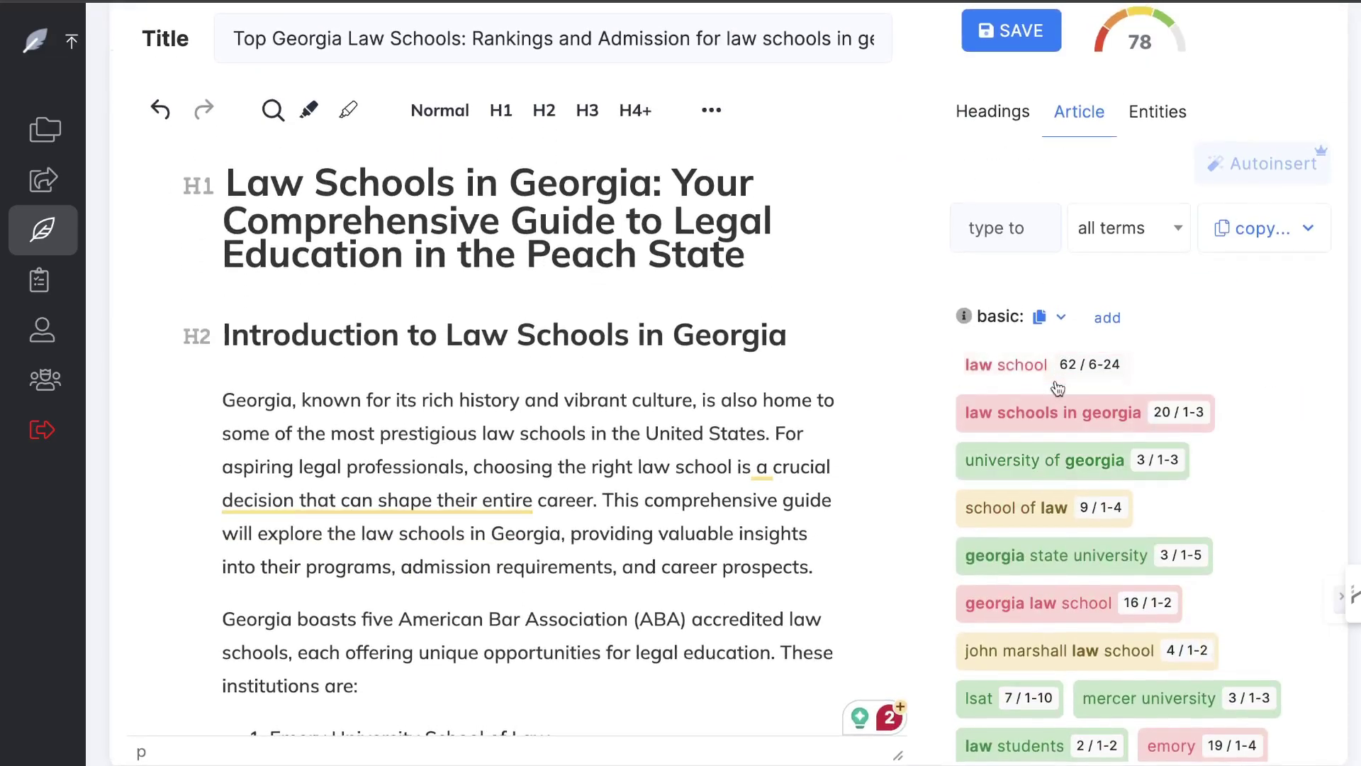
scroll(1058, 388, up, 2)
scroll(991, 464, down, 2)
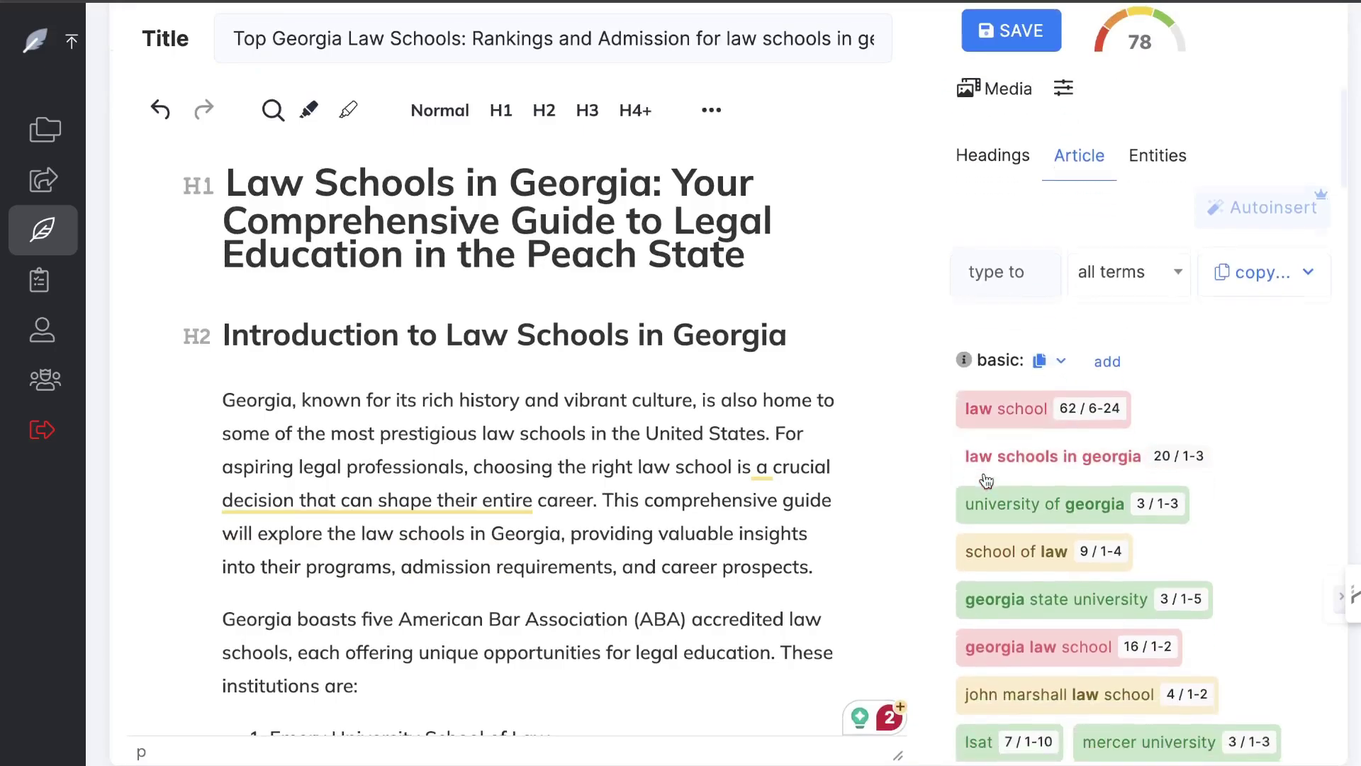
scroll(989, 471, down, 1)
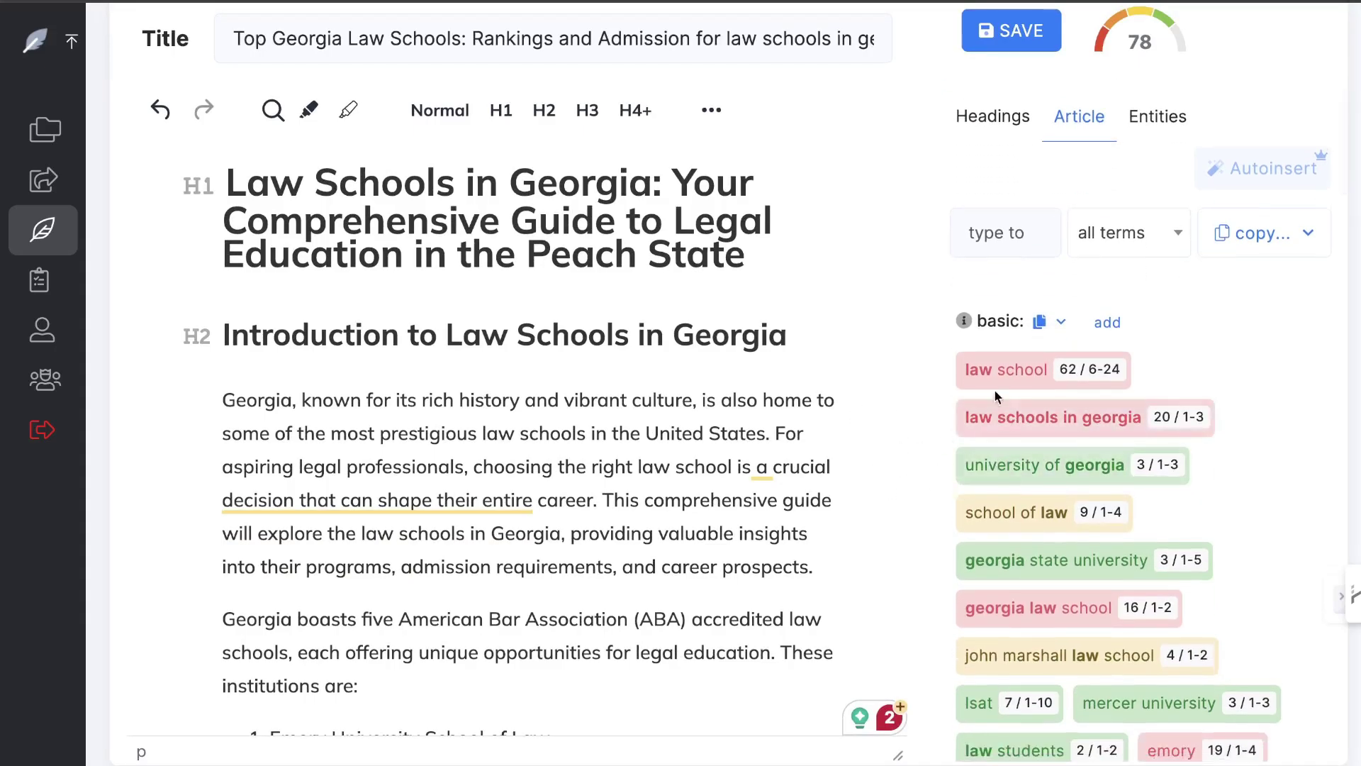
scroll(994, 388, up, 5)
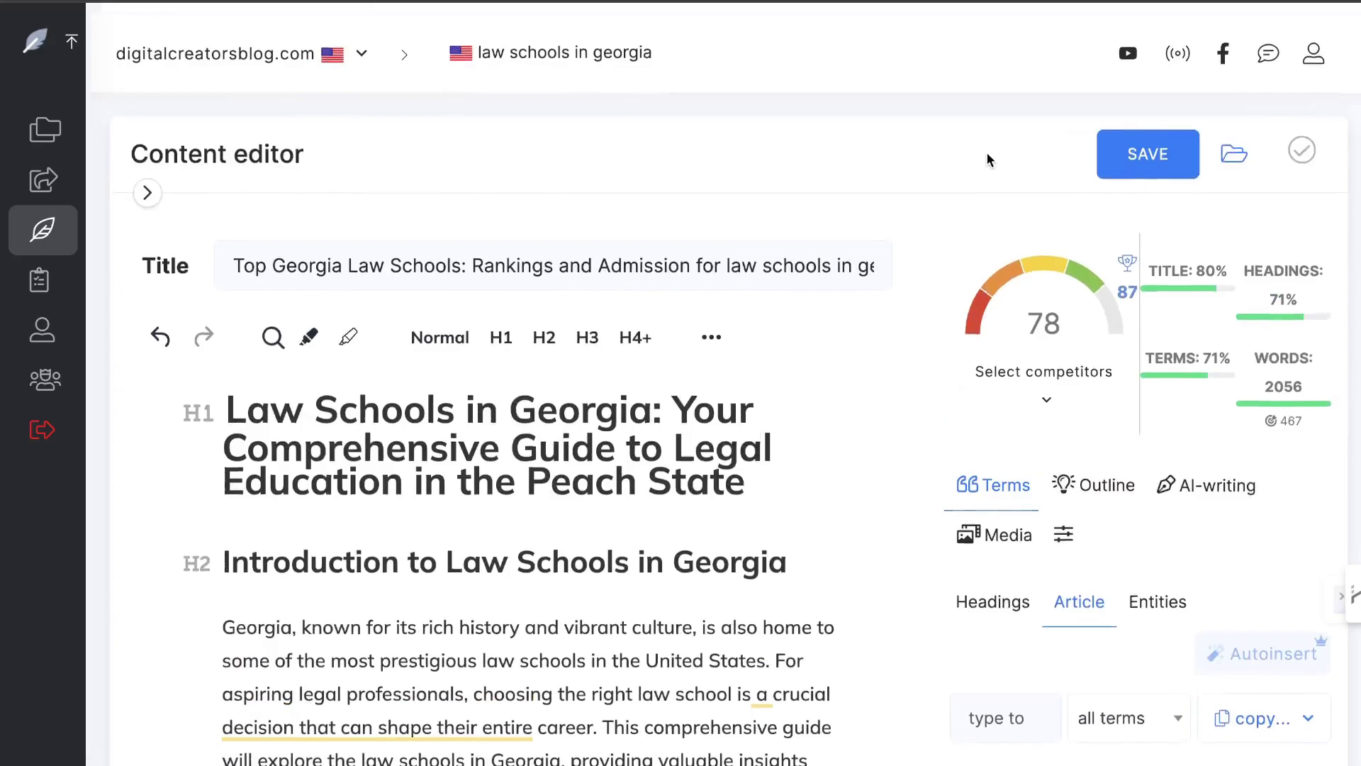
scroll(990, 159, down, 1)
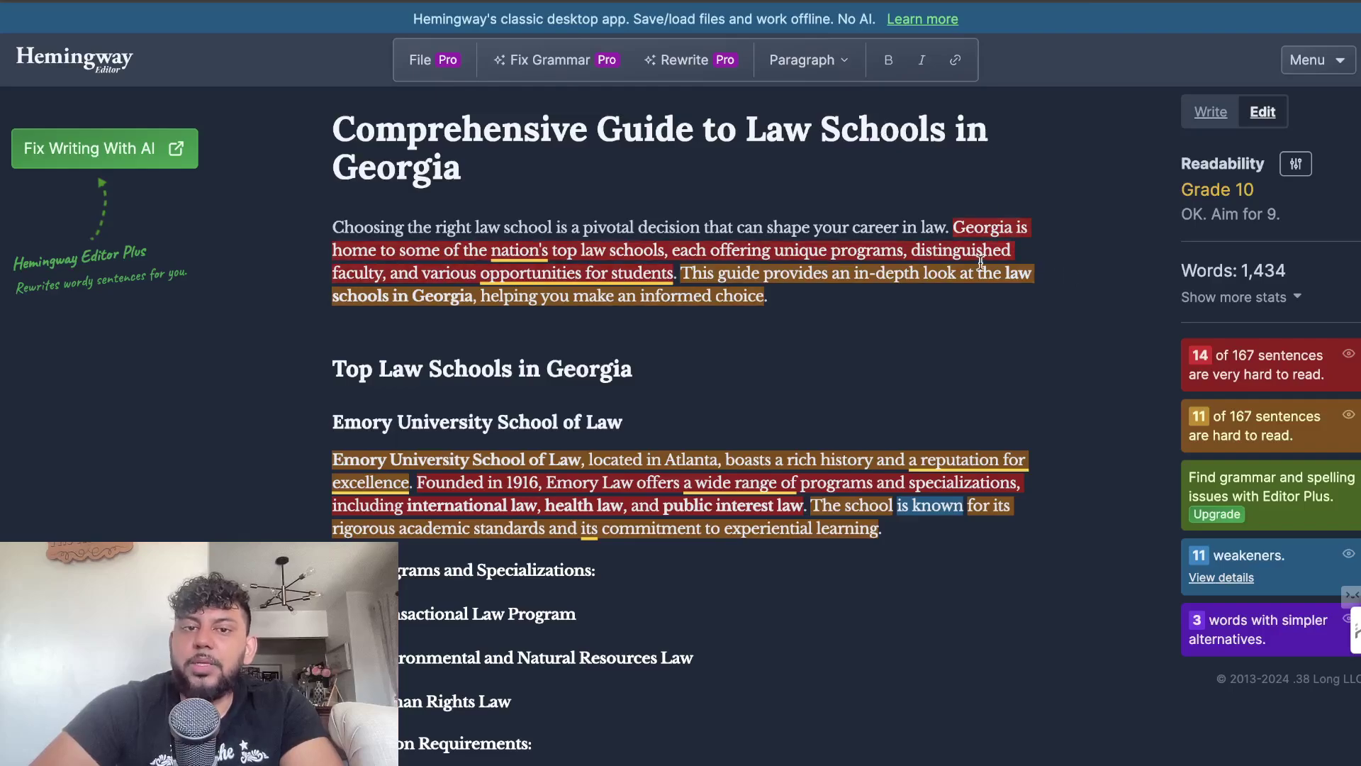
scroll(980, 262, up, 1)
scroll(981, 262, down, 10)
scroll(978, 261, up, 10)
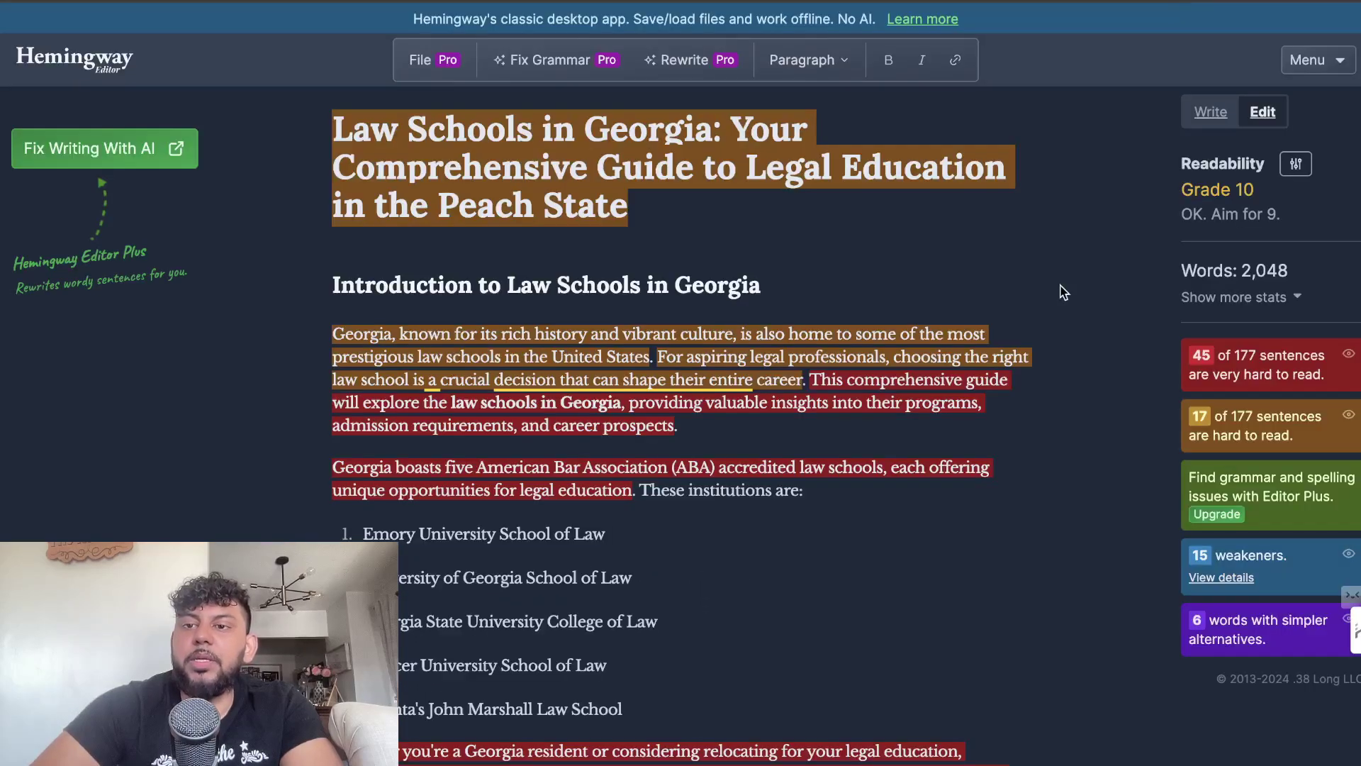
scroll(1062, 292, down, 5)
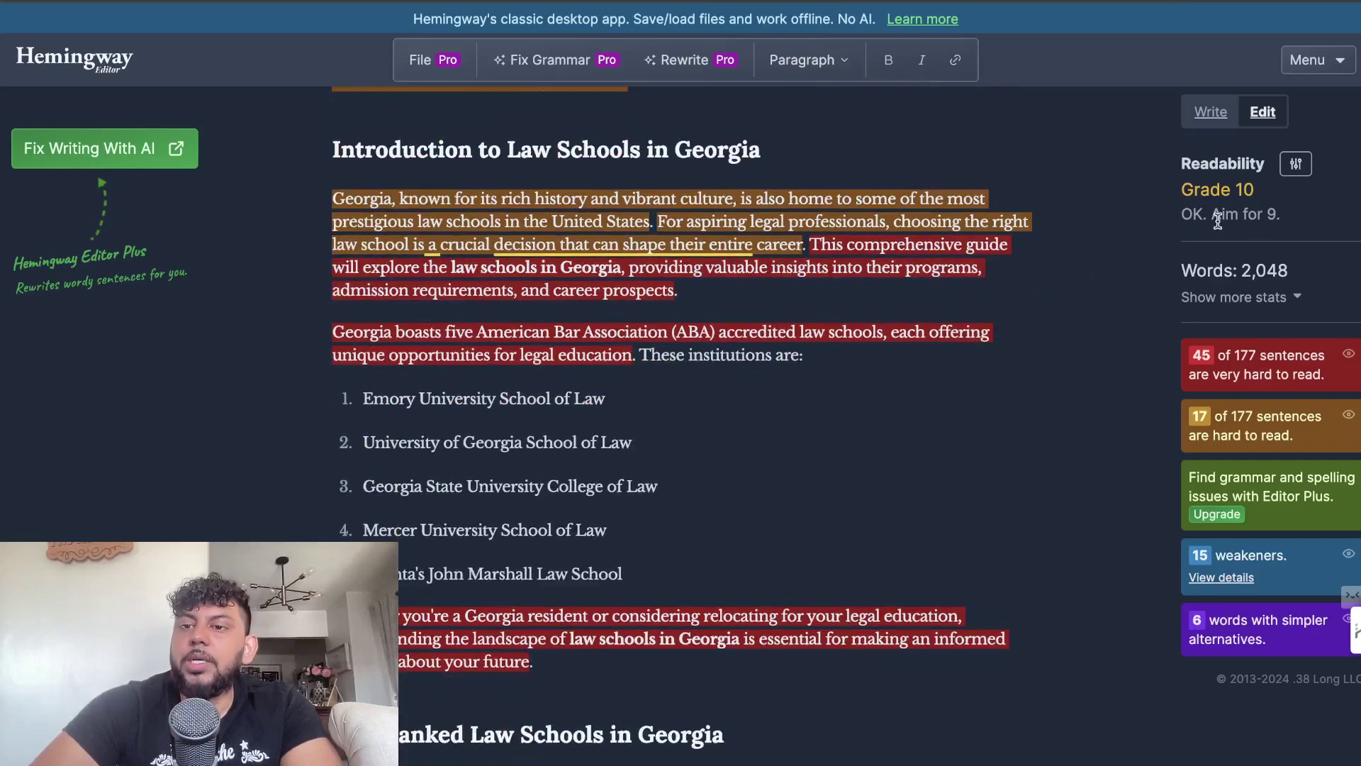
scroll(1090, 233, up, 5)
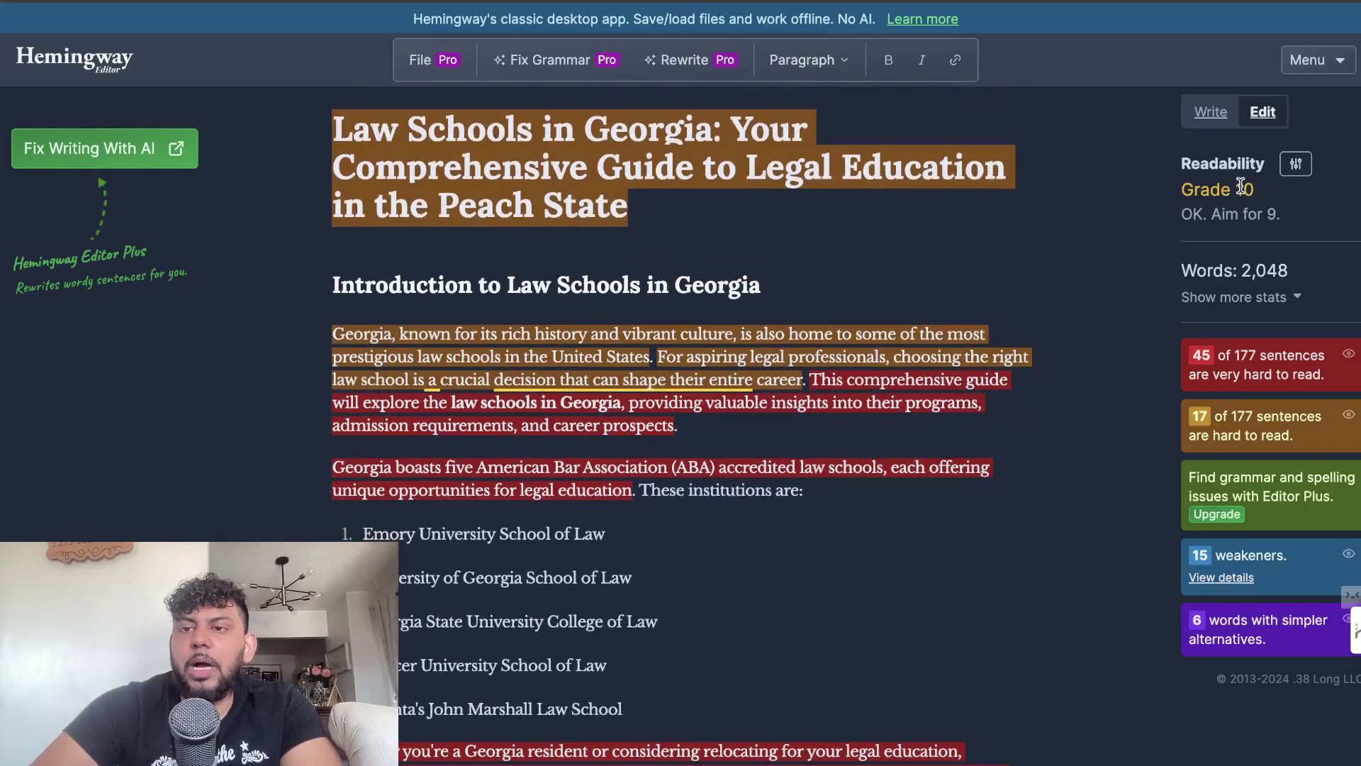
drag(1291, 218, 1181, 217)
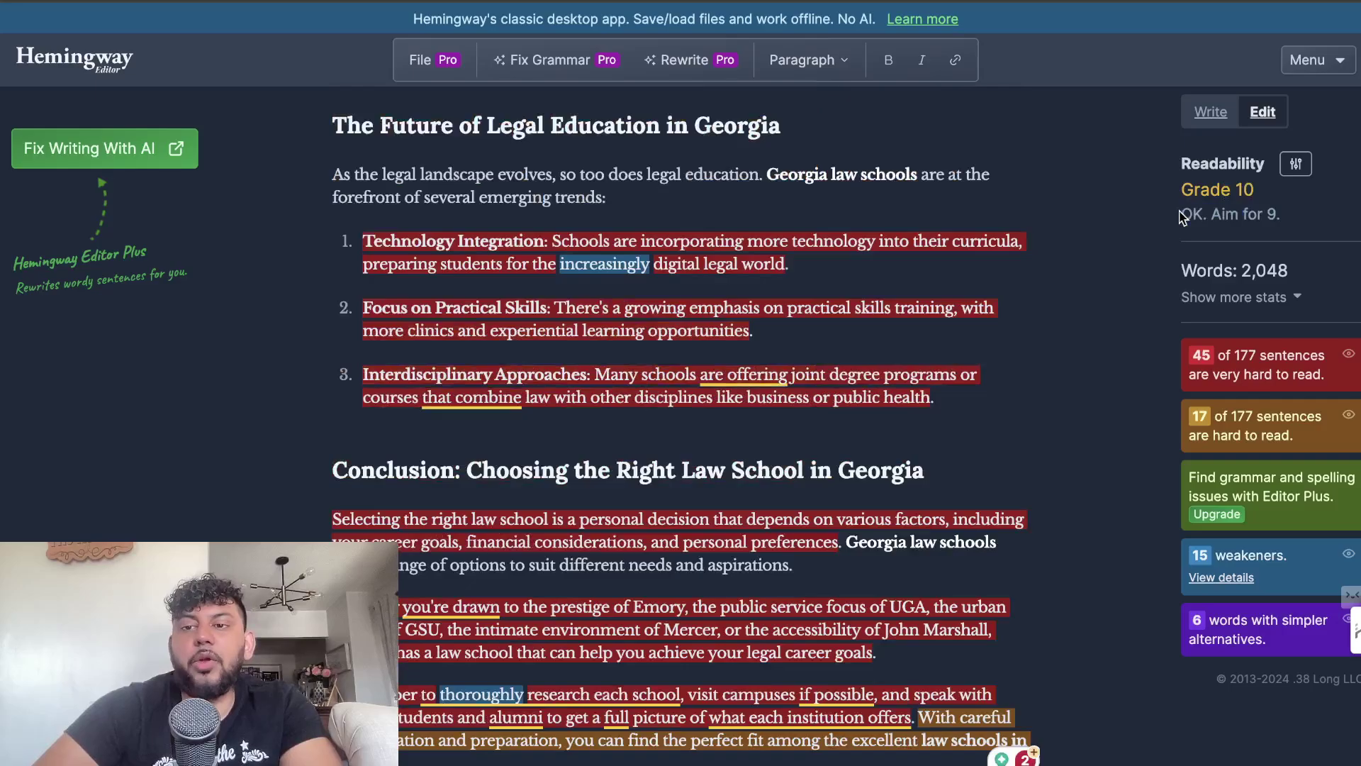
scroll(1065, 255, up, 20)
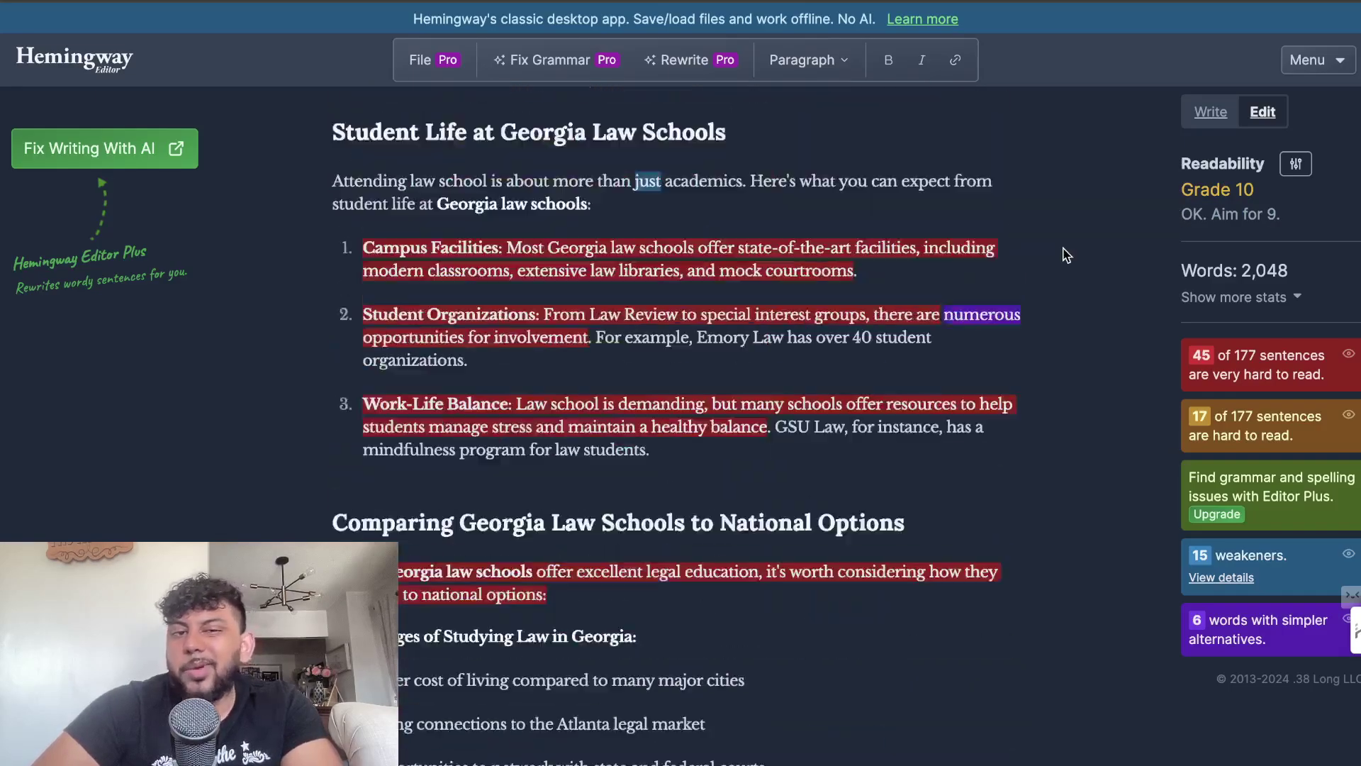
scroll(1065, 255, up, 15)
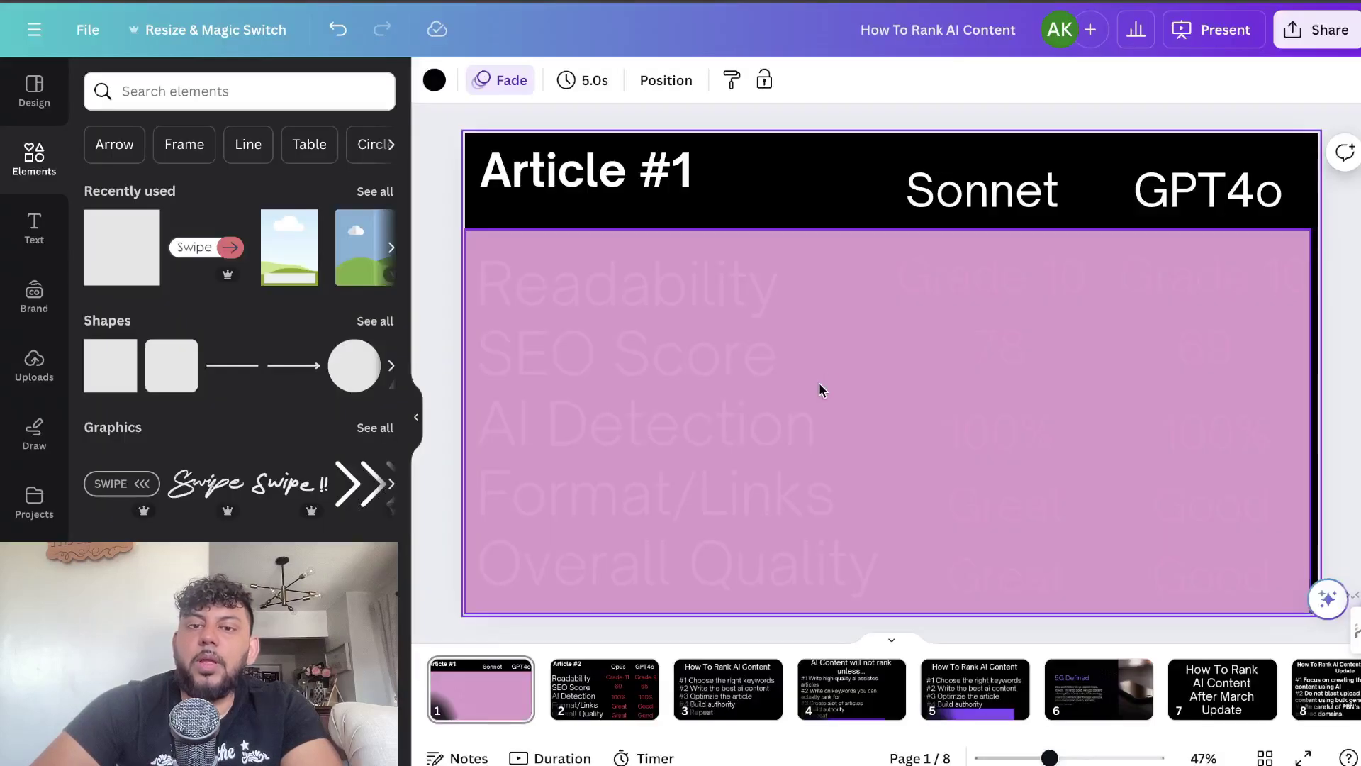
Slide the pink cover down row by row, revealing SEO 78 vs 69 through Overall Quality Great vs Good.
click(821, 388)
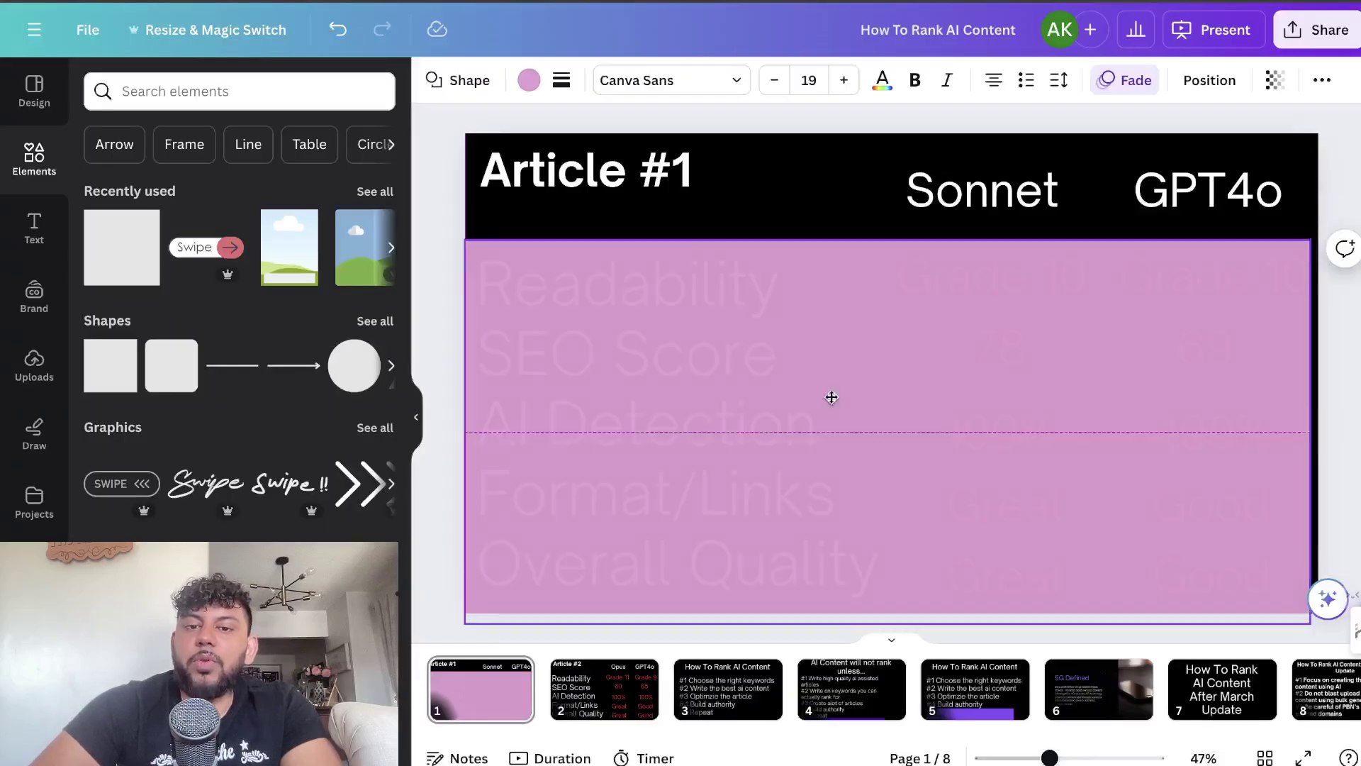
drag(831, 397, 838, 540)
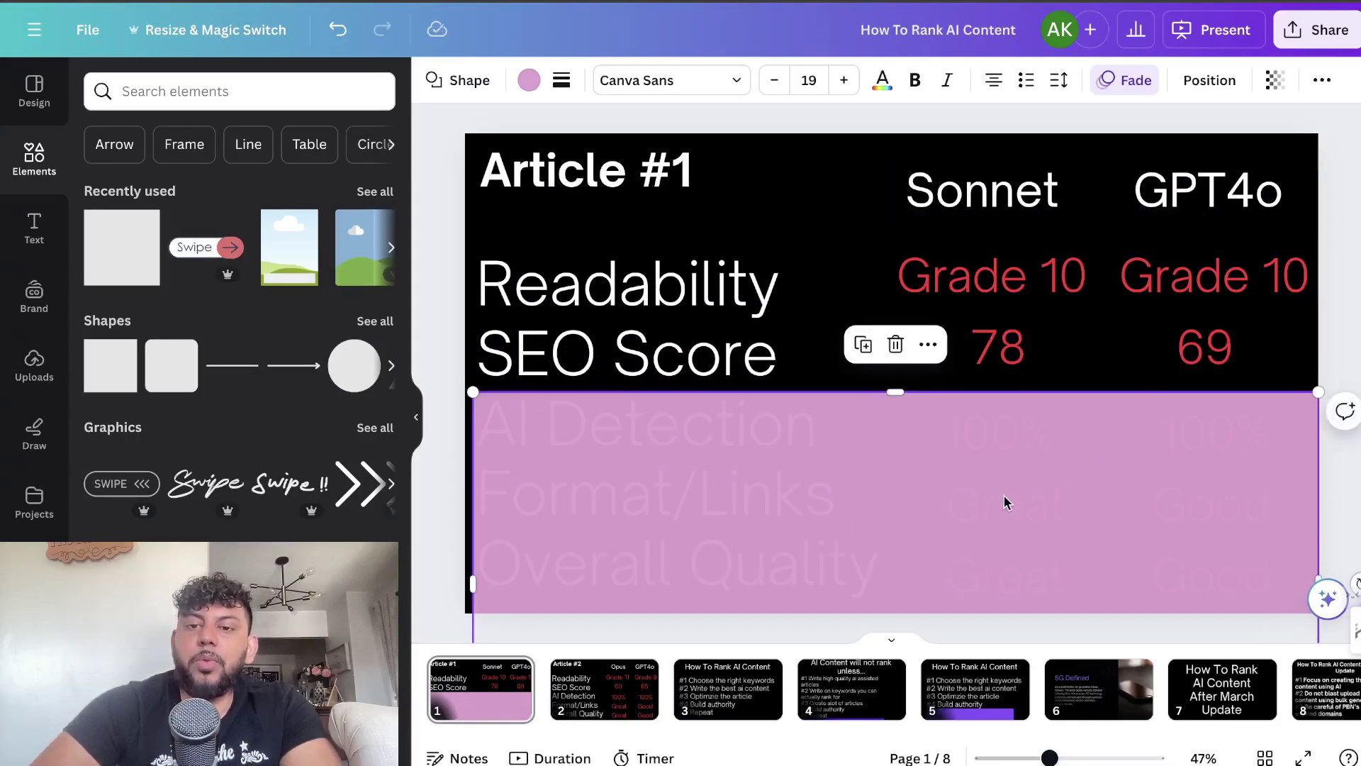
drag(1003, 497, 1004, 559)
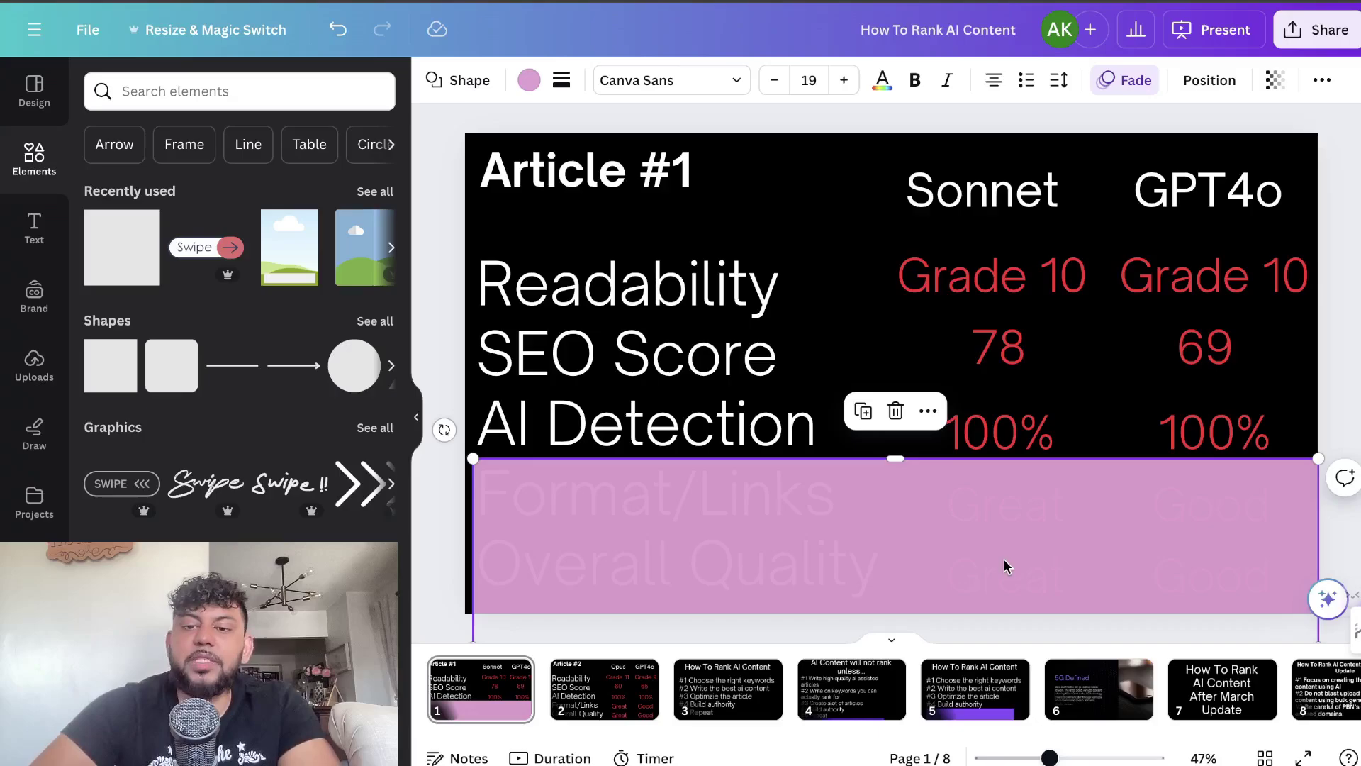
drag(929, 529, 926, 608)
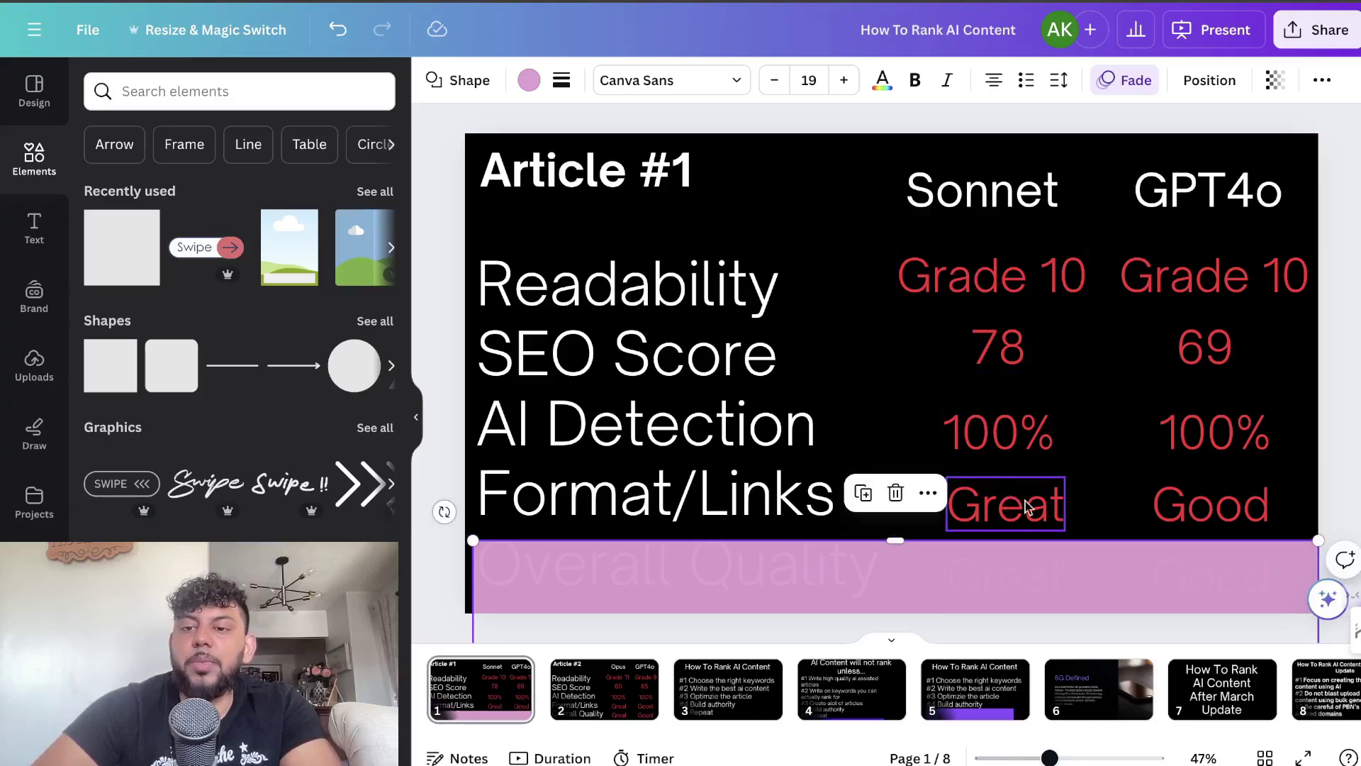
drag(1000, 571, 998, 580)
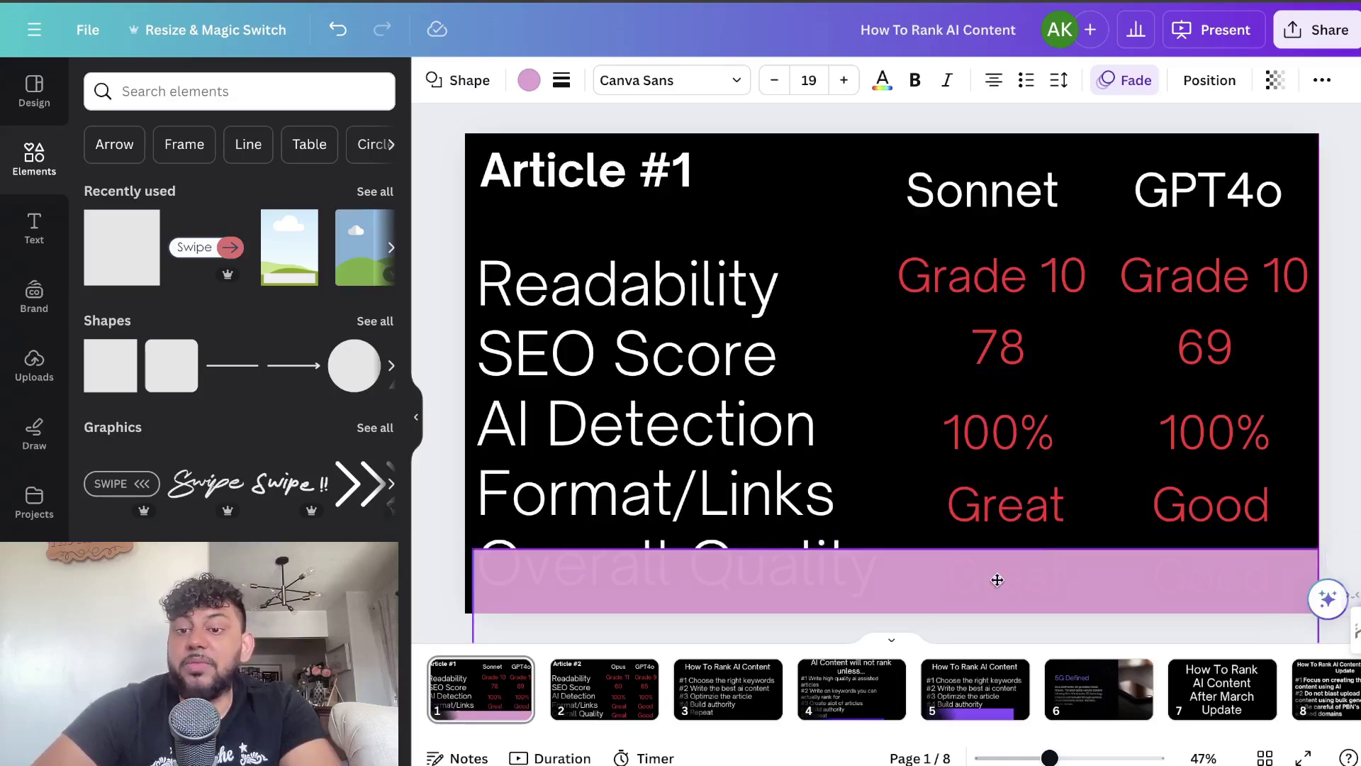
drag(998, 579, 997, 580)
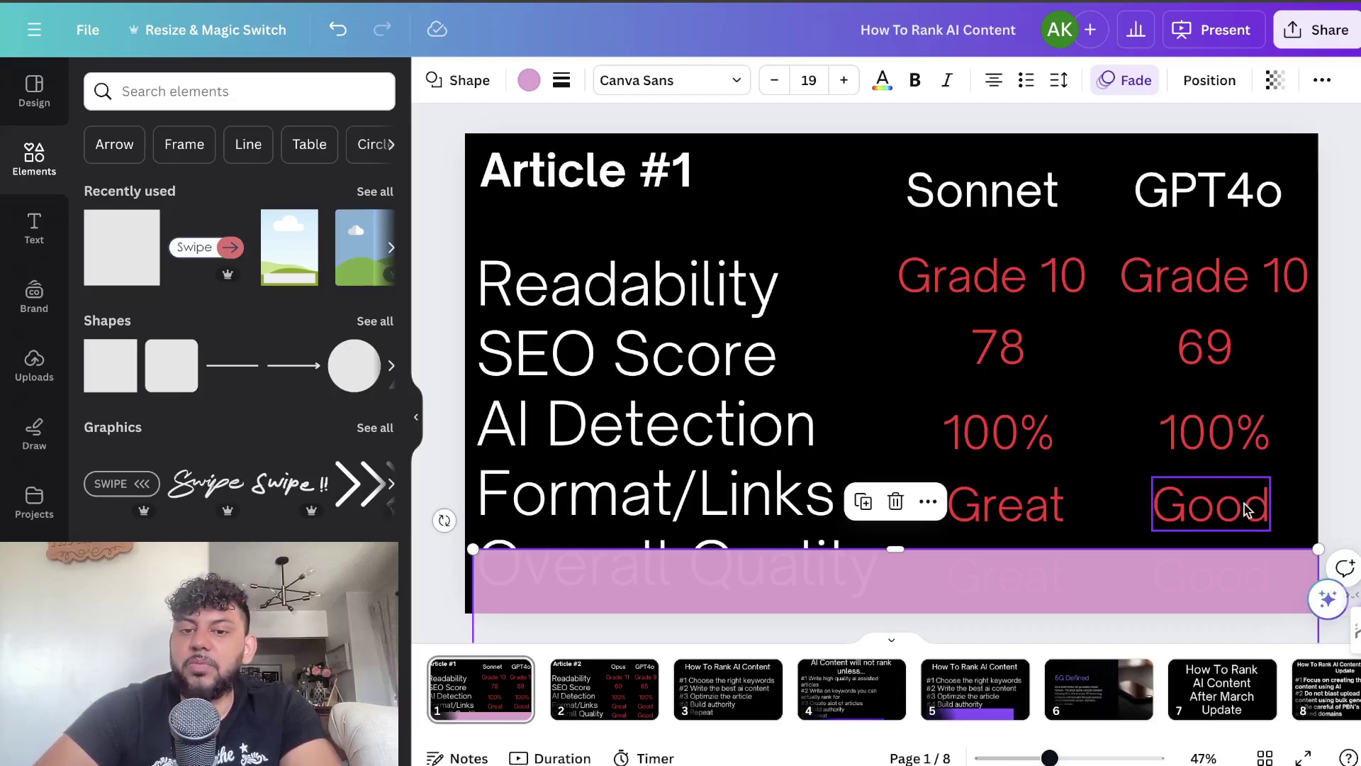
drag(1024, 578, 1021, 621)
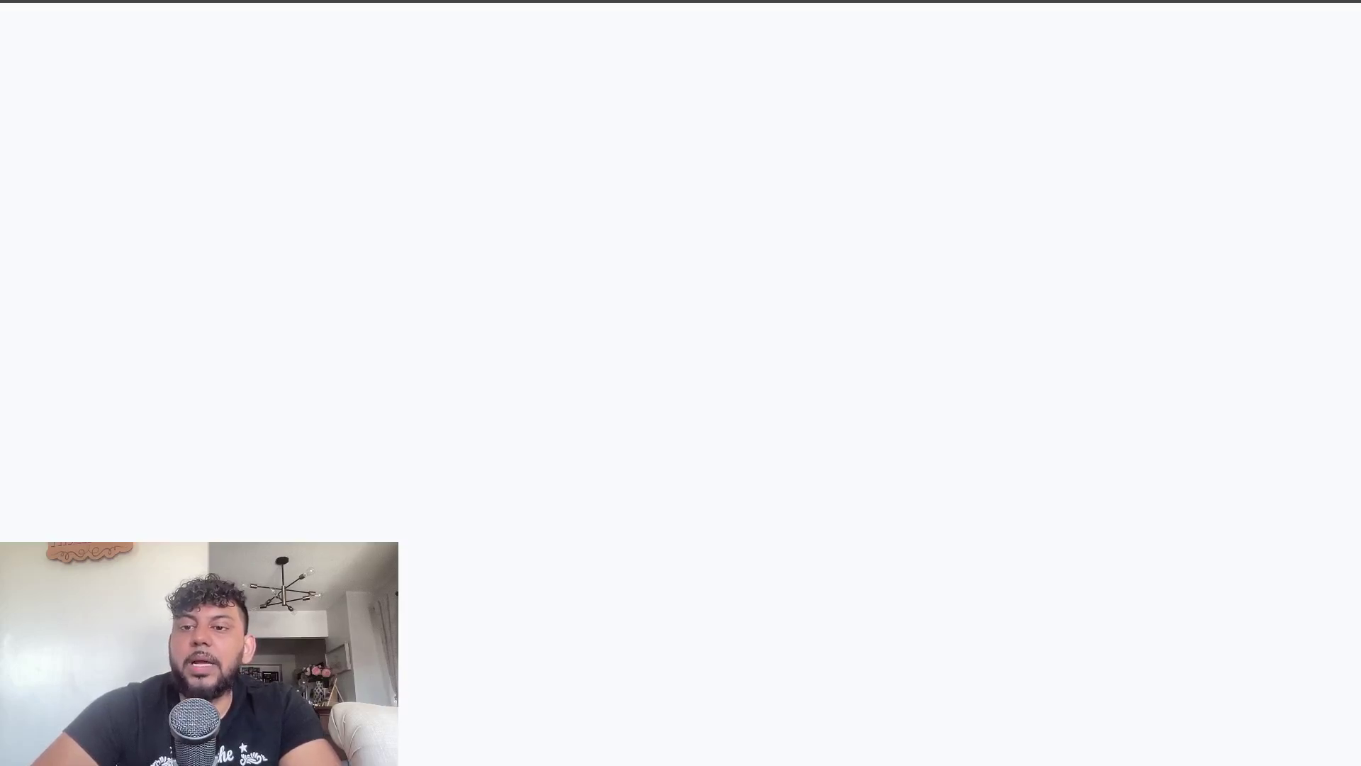
Scroll through the law-school article doc to the end and clear its selection.
scroll(754, 293, down, 13)
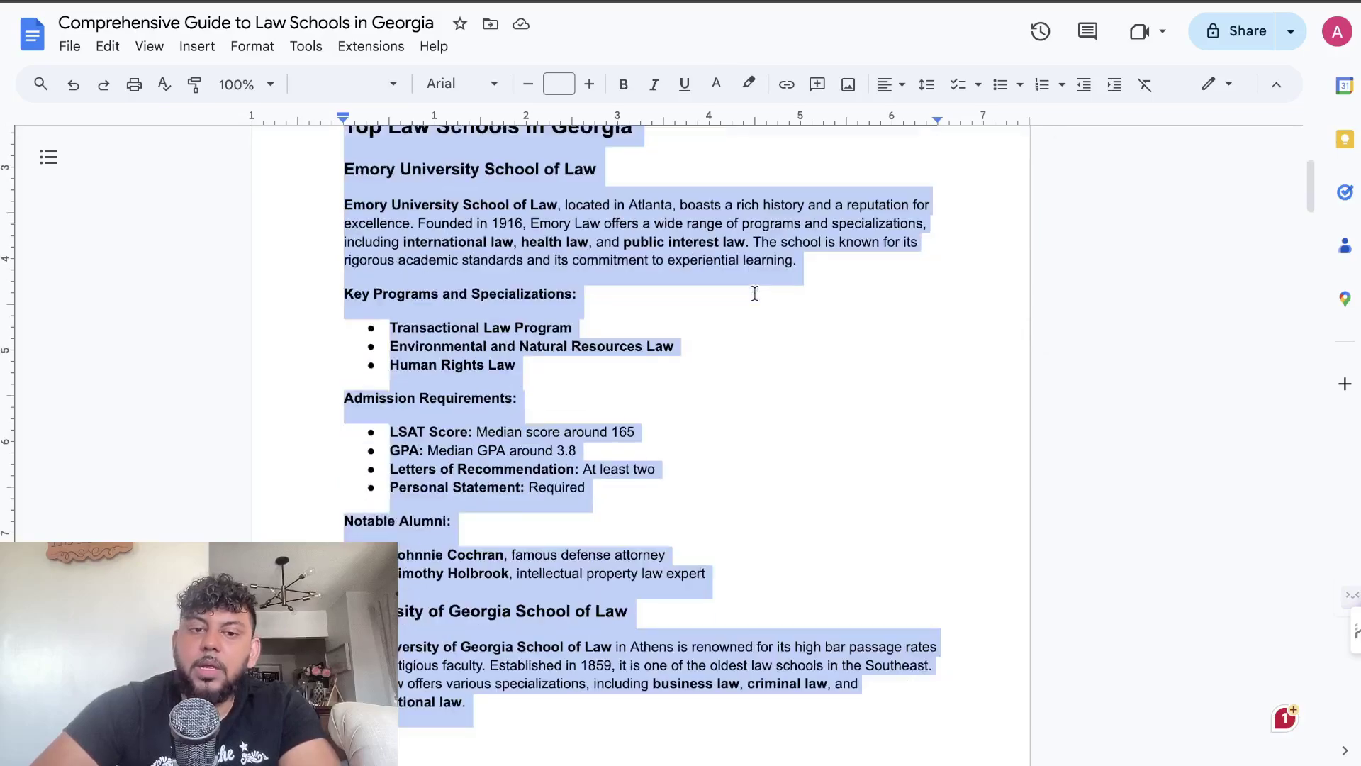
scroll(754, 292, down, 11)
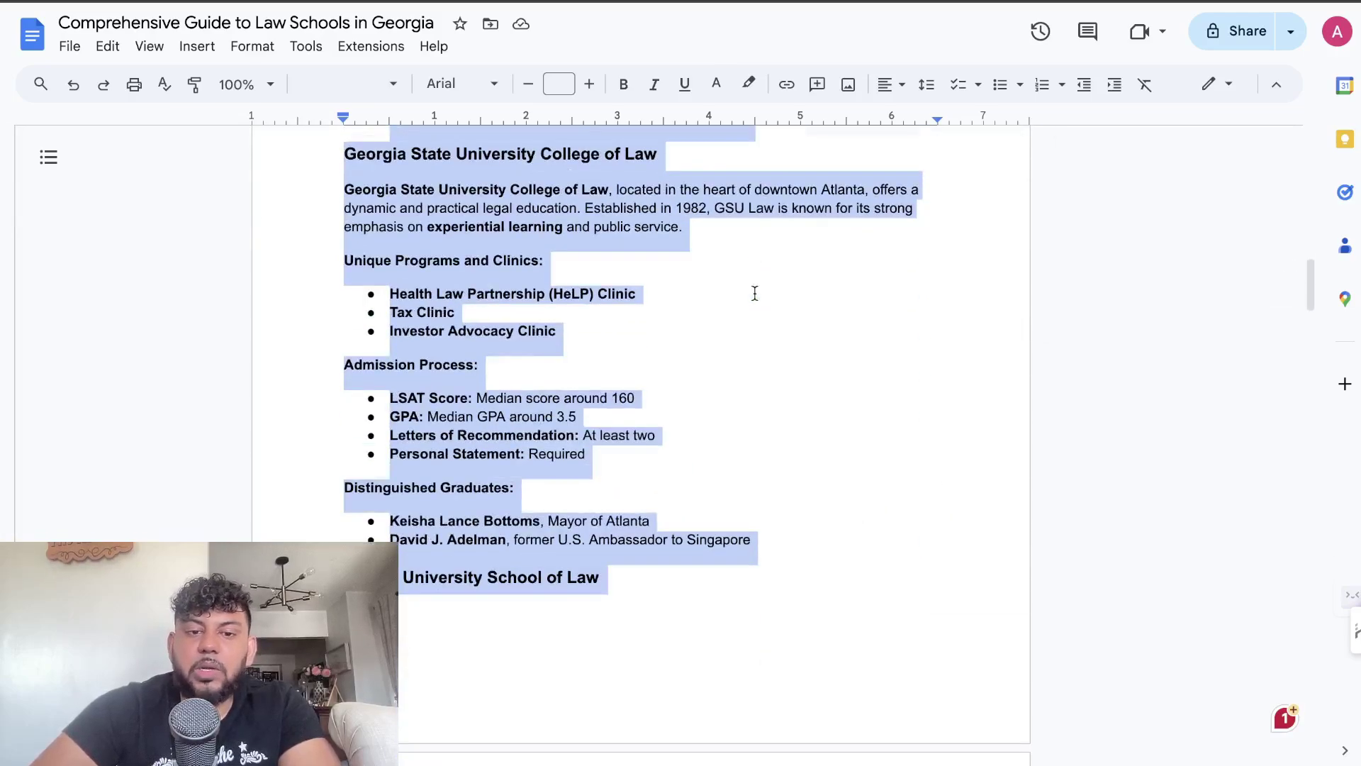
scroll(755, 293, down, 11)
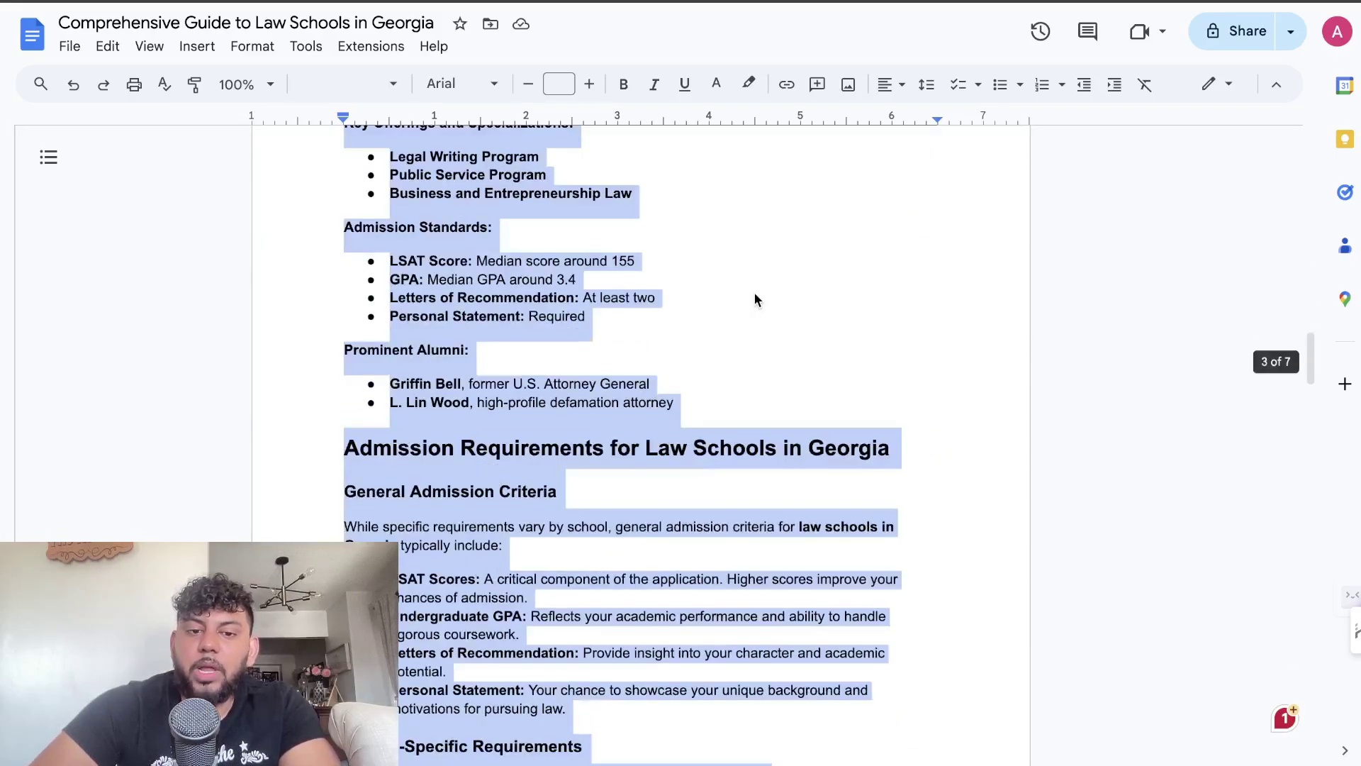
scroll(755, 293, down, 15)
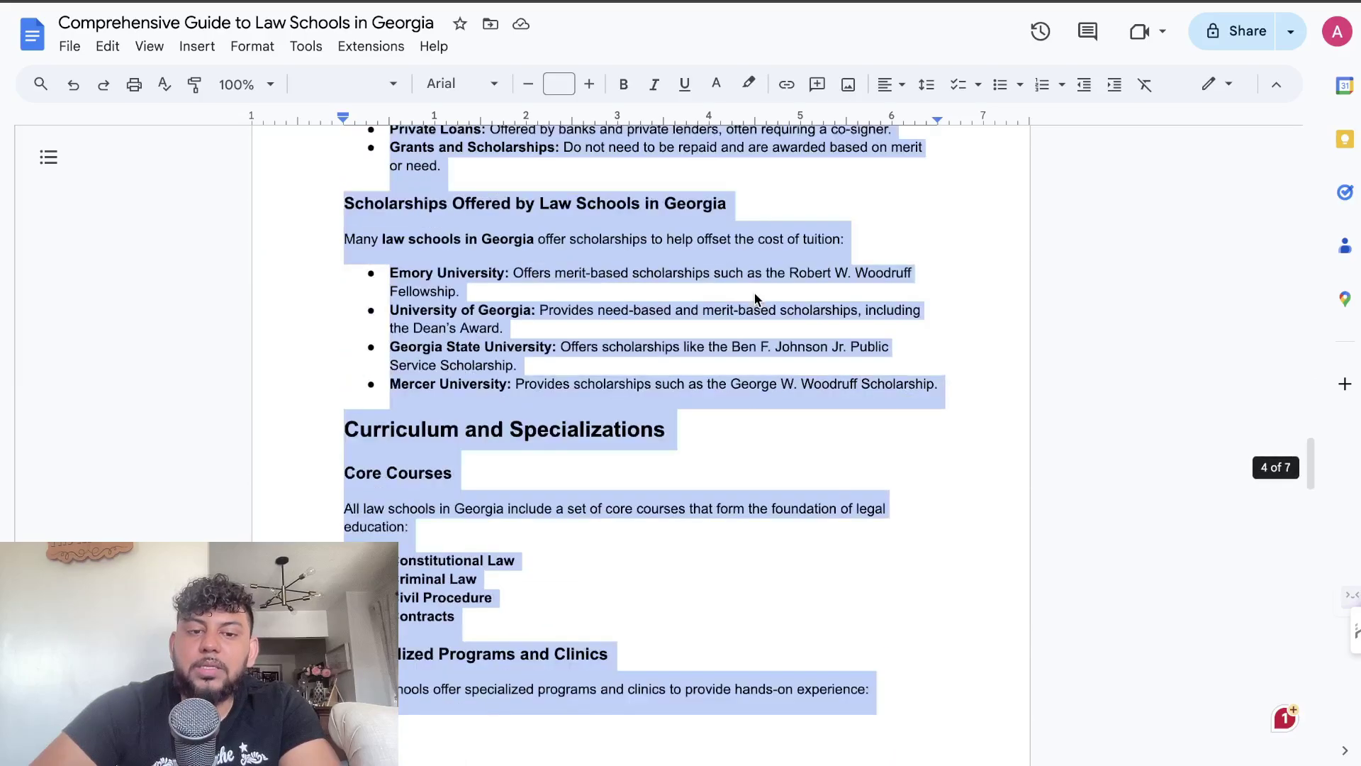
scroll(755, 293, down, 10)
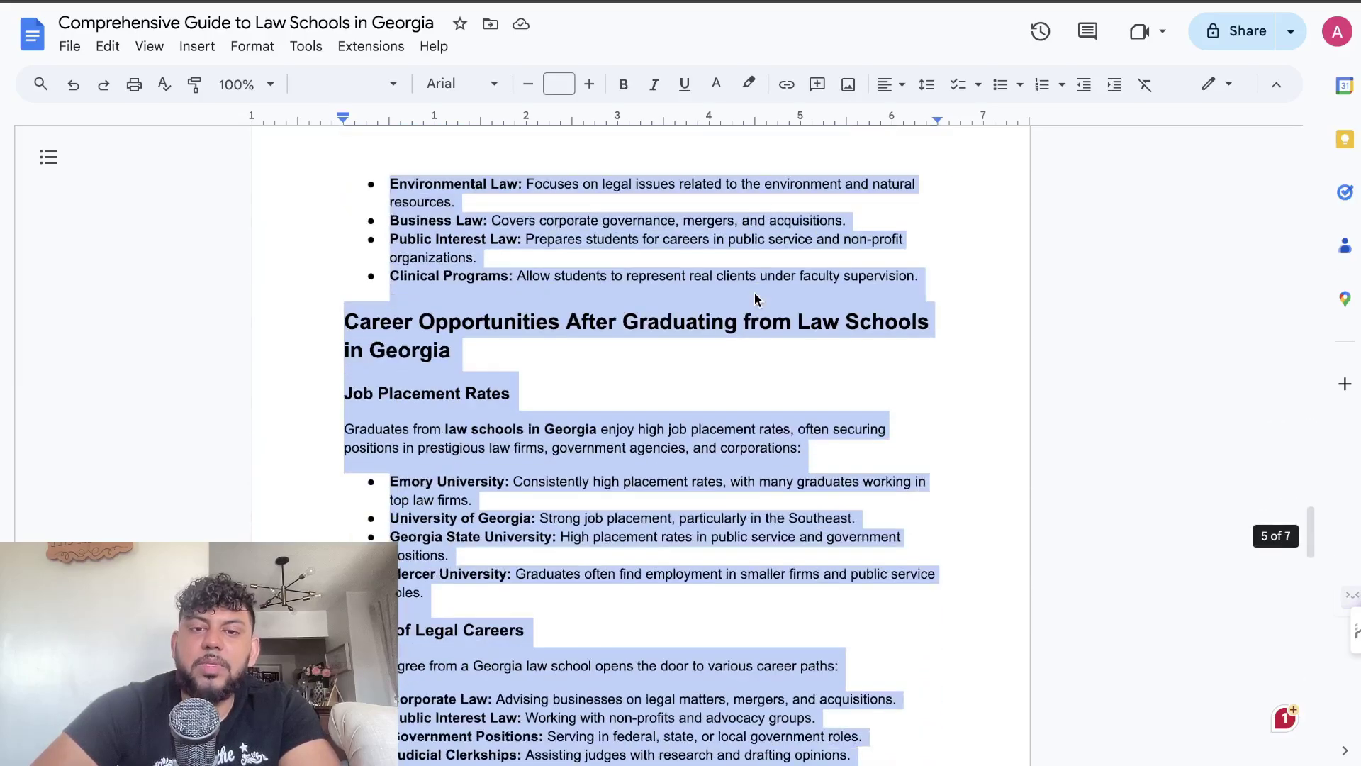
scroll(755, 298, down, 14)
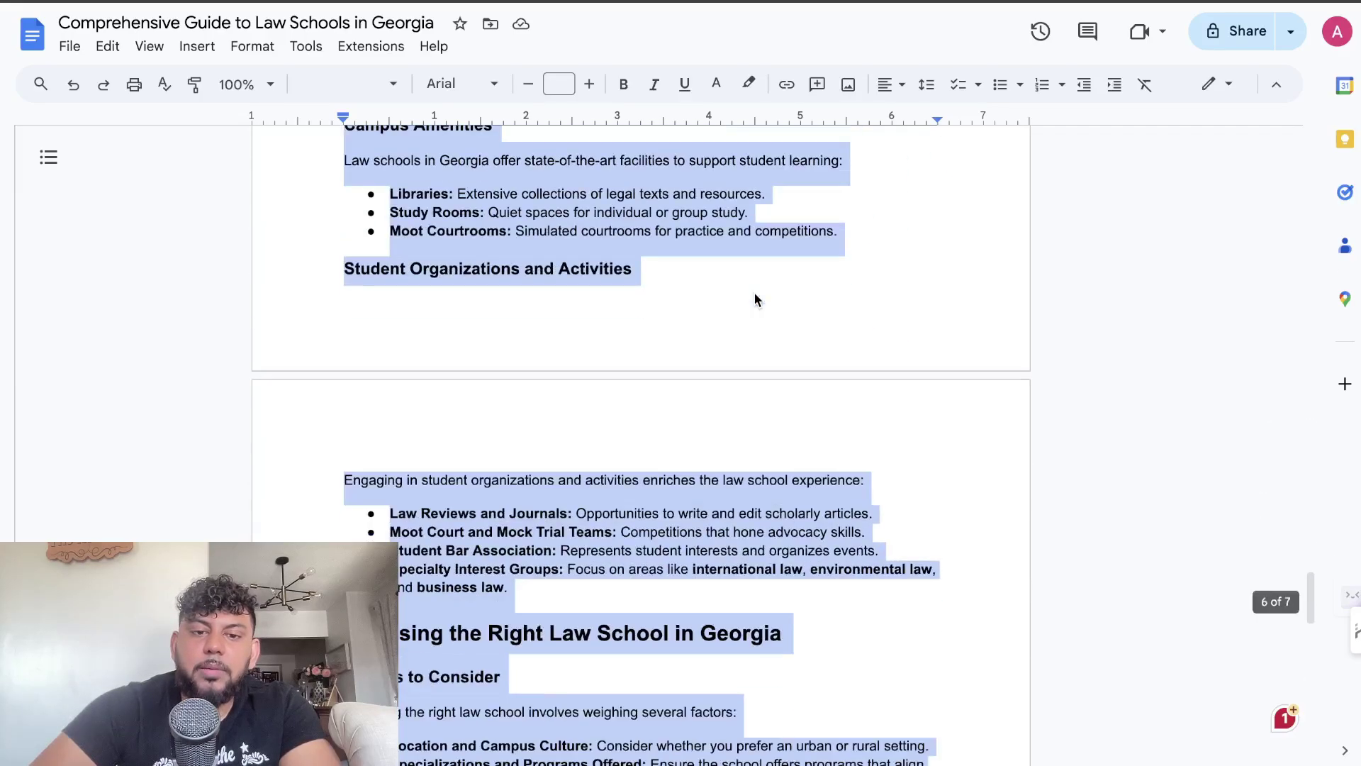
scroll(755, 298, down, 9)
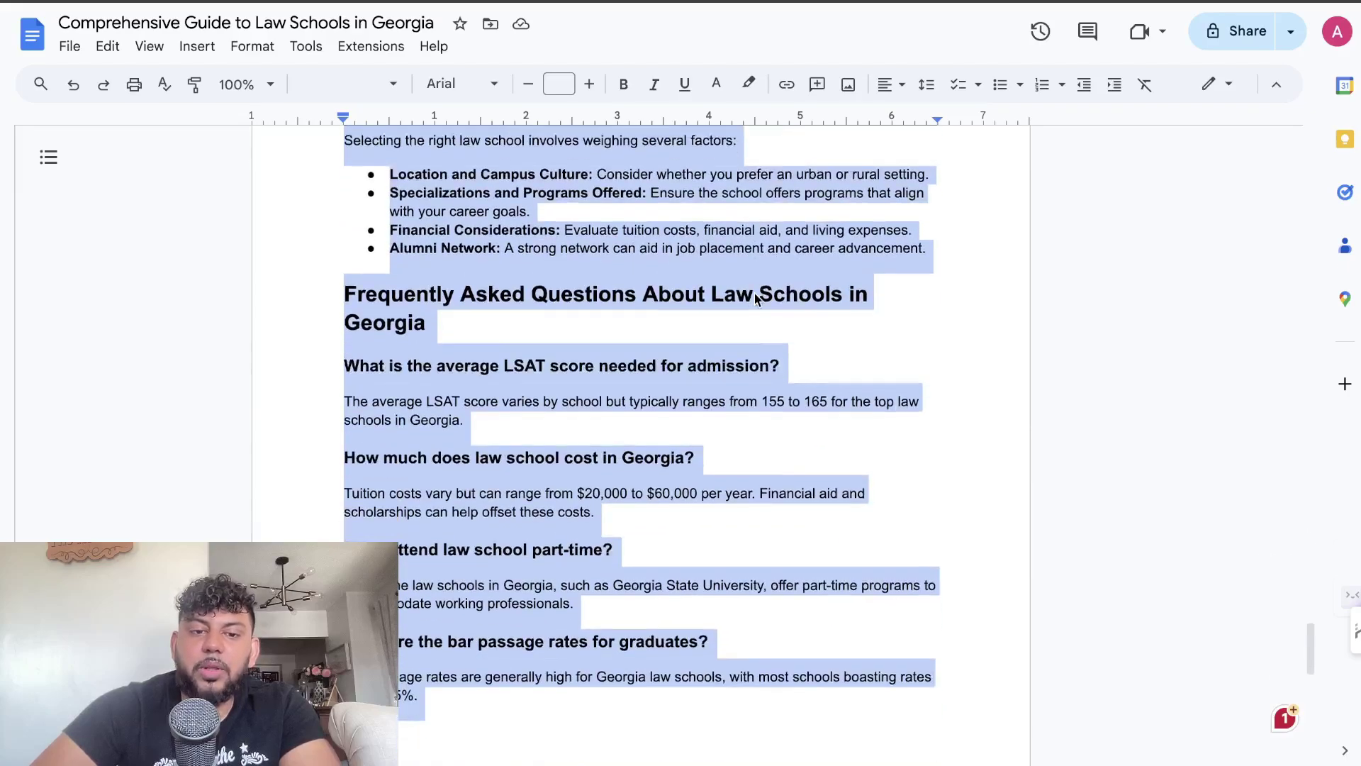
click(754, 294)
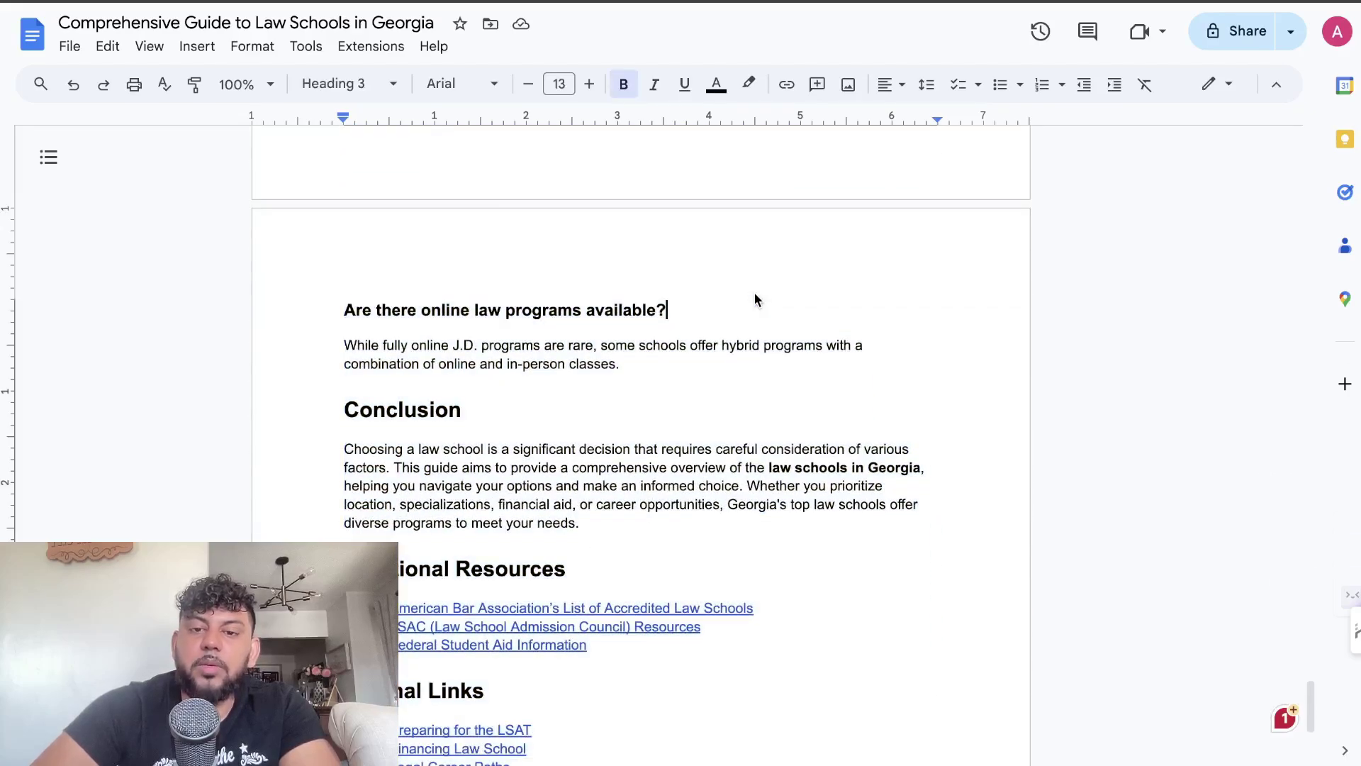
Select the article's title and intro paragraph, then deselect and review further down.
scroll(754, 294, up, 20)
scroll(754, 299, up, 20)
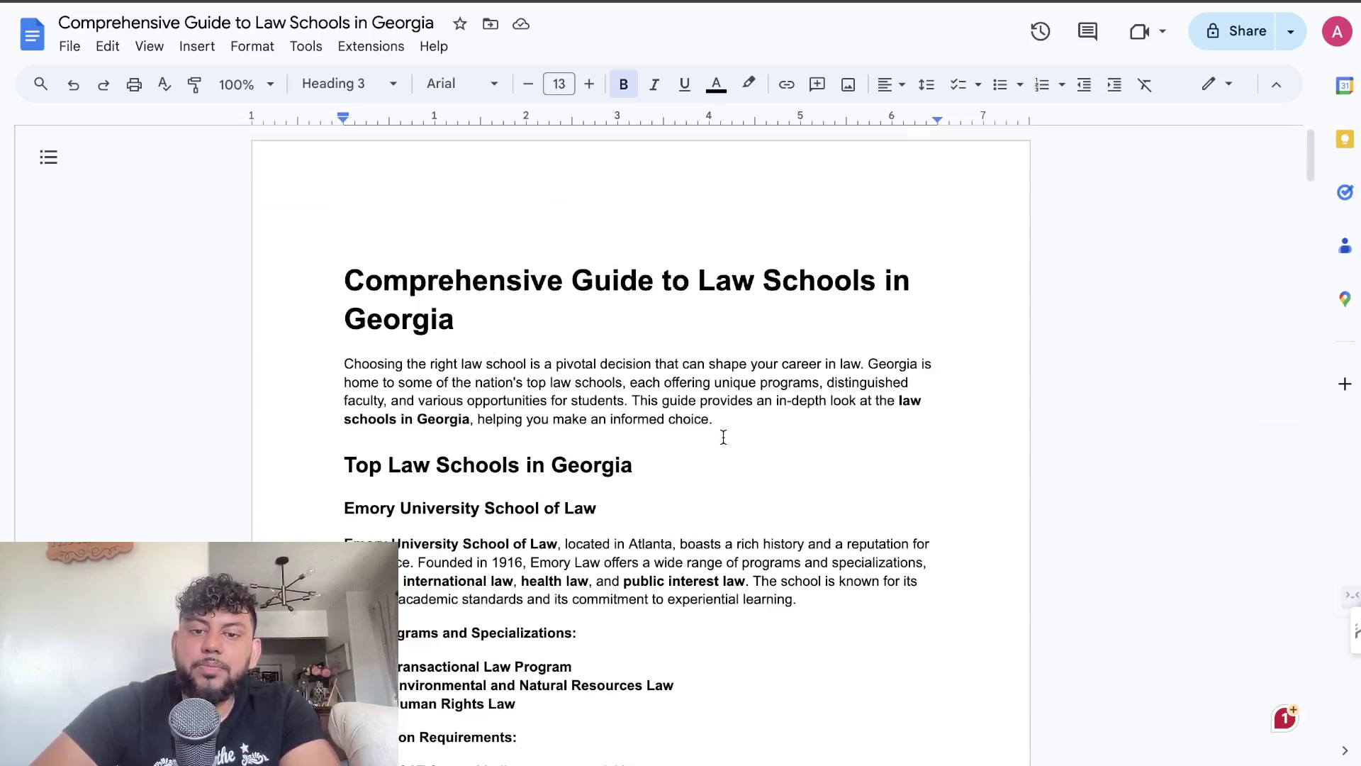
drag(720, 429, 343, 250)
click(594, 284)
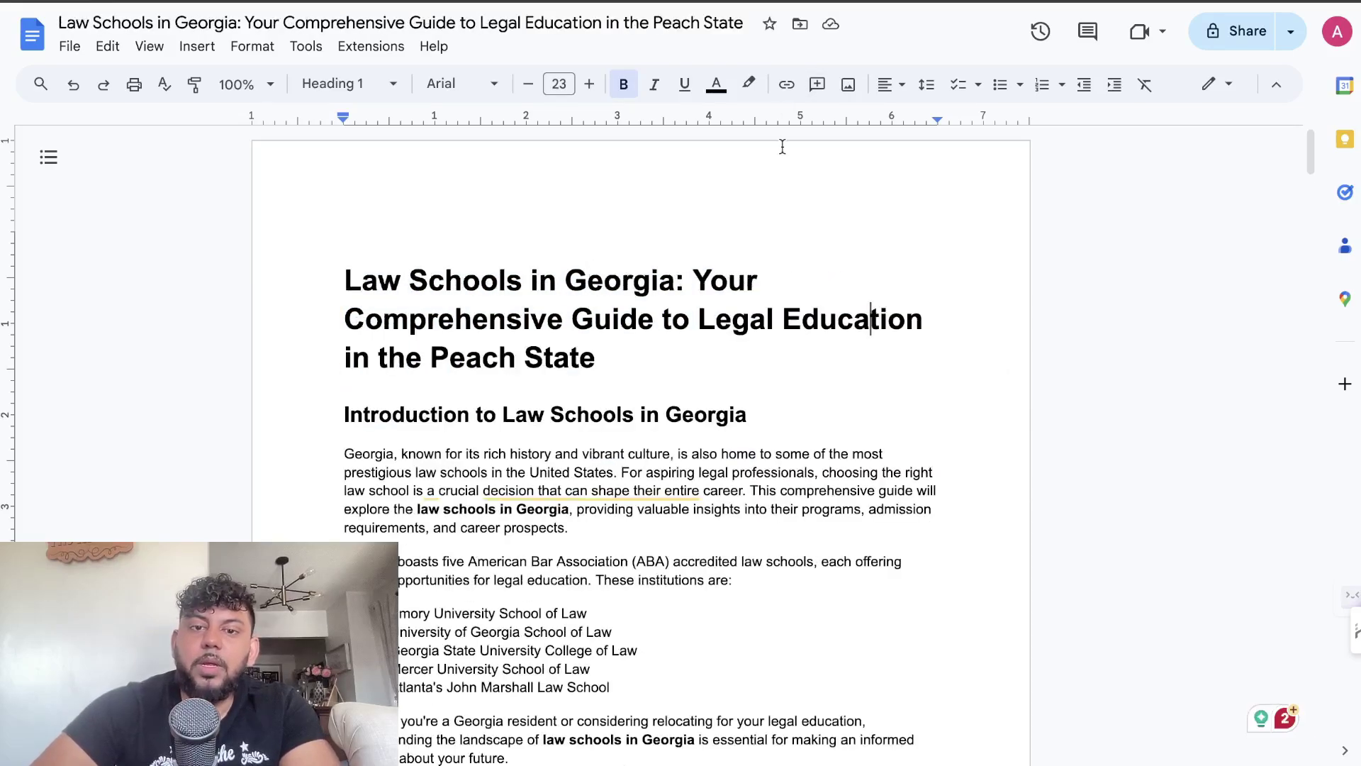
scroll(790, 361, down, 7)
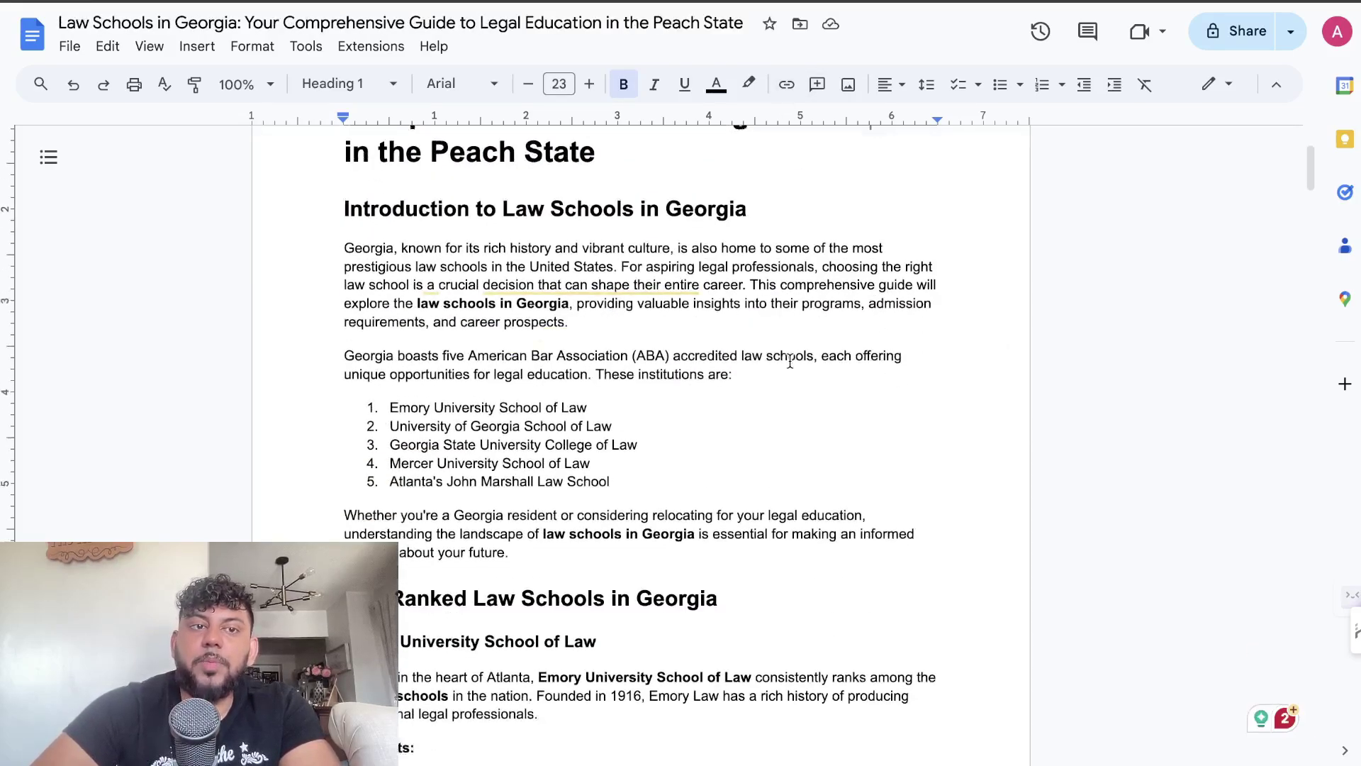
scroll(790, 361, down, 4)
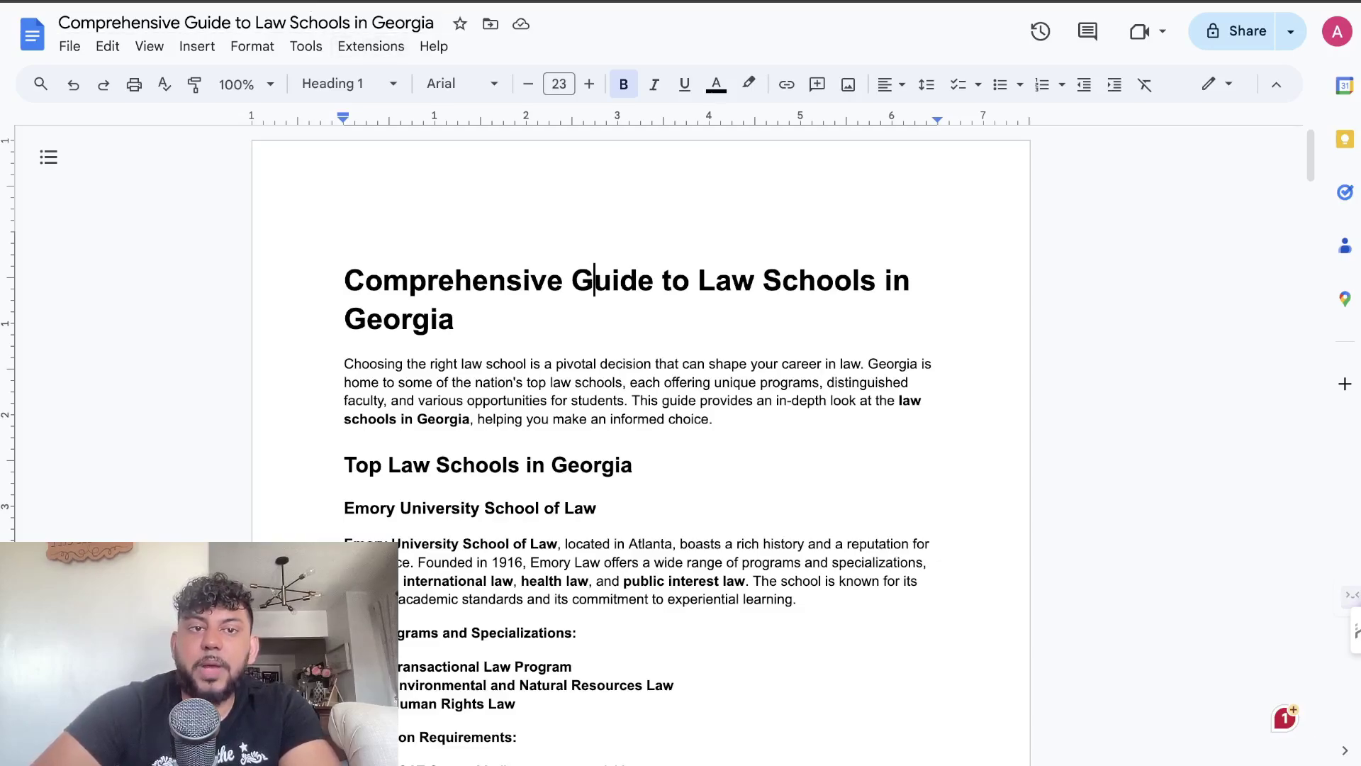
Select the 'Prompt for expanding' paragraph in the SEO Prompts Jan 2024 doc.
key(ctrl+Tab)
scroll(439, 408, down, 3)
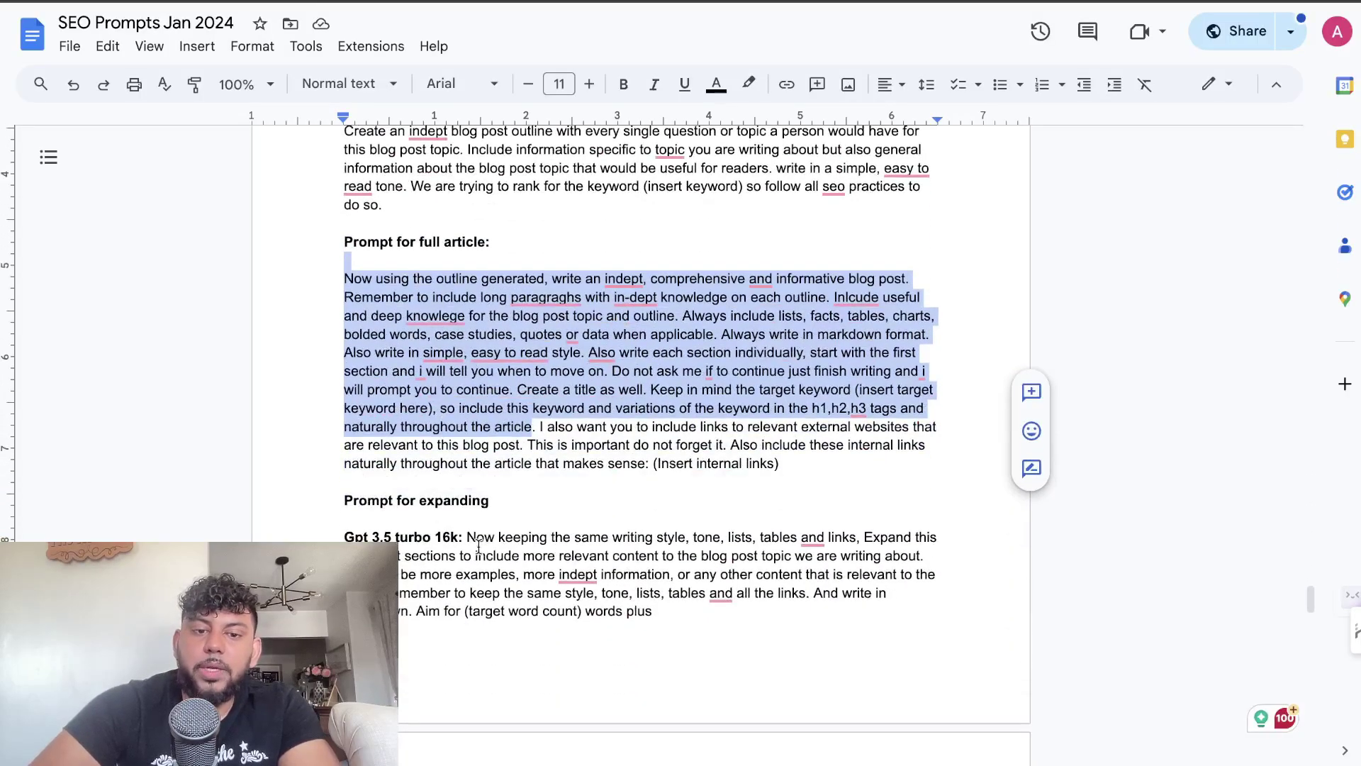
drag(467, 538, 794, 630)
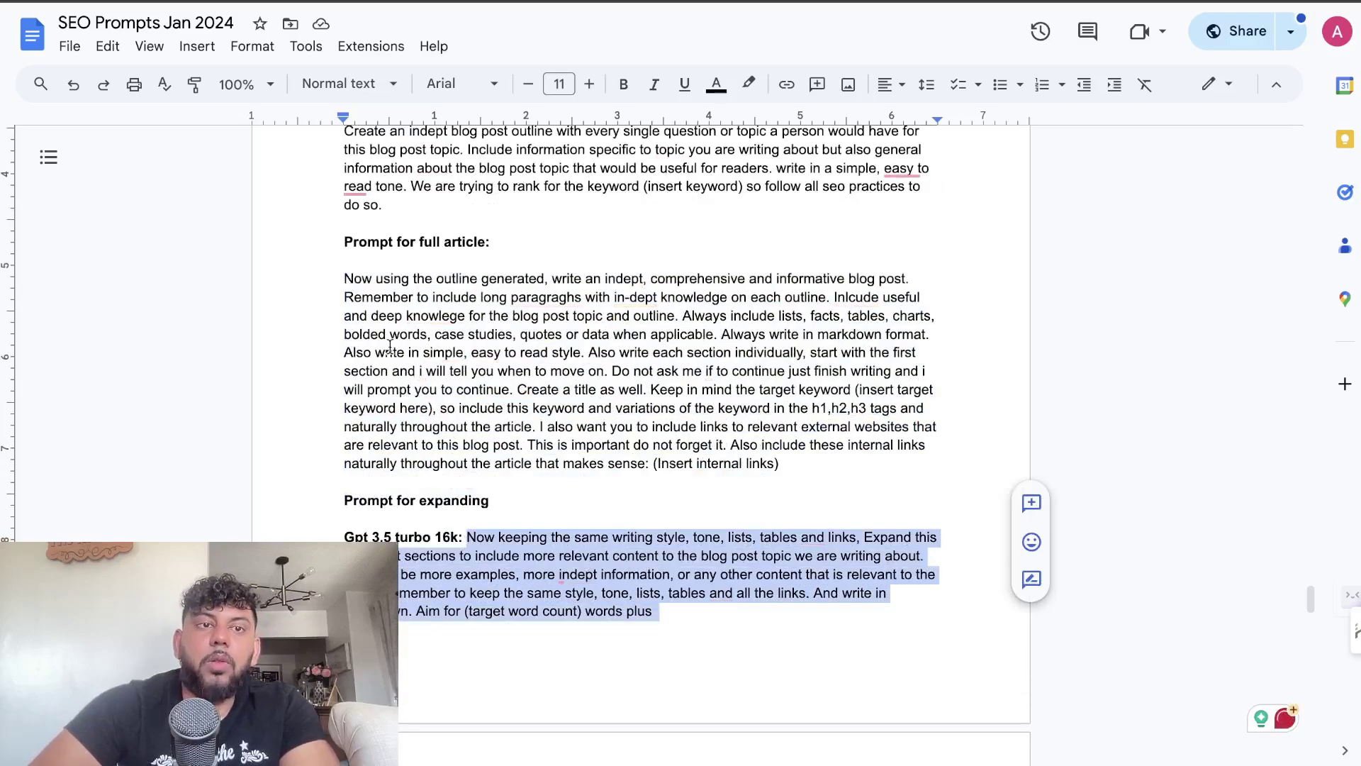
Paste the article-expanding prompt into the gpt-4o chat's message box in OpenAI Playground.
key(ctrl+Tab)
scroll(450, 523, down, 15)
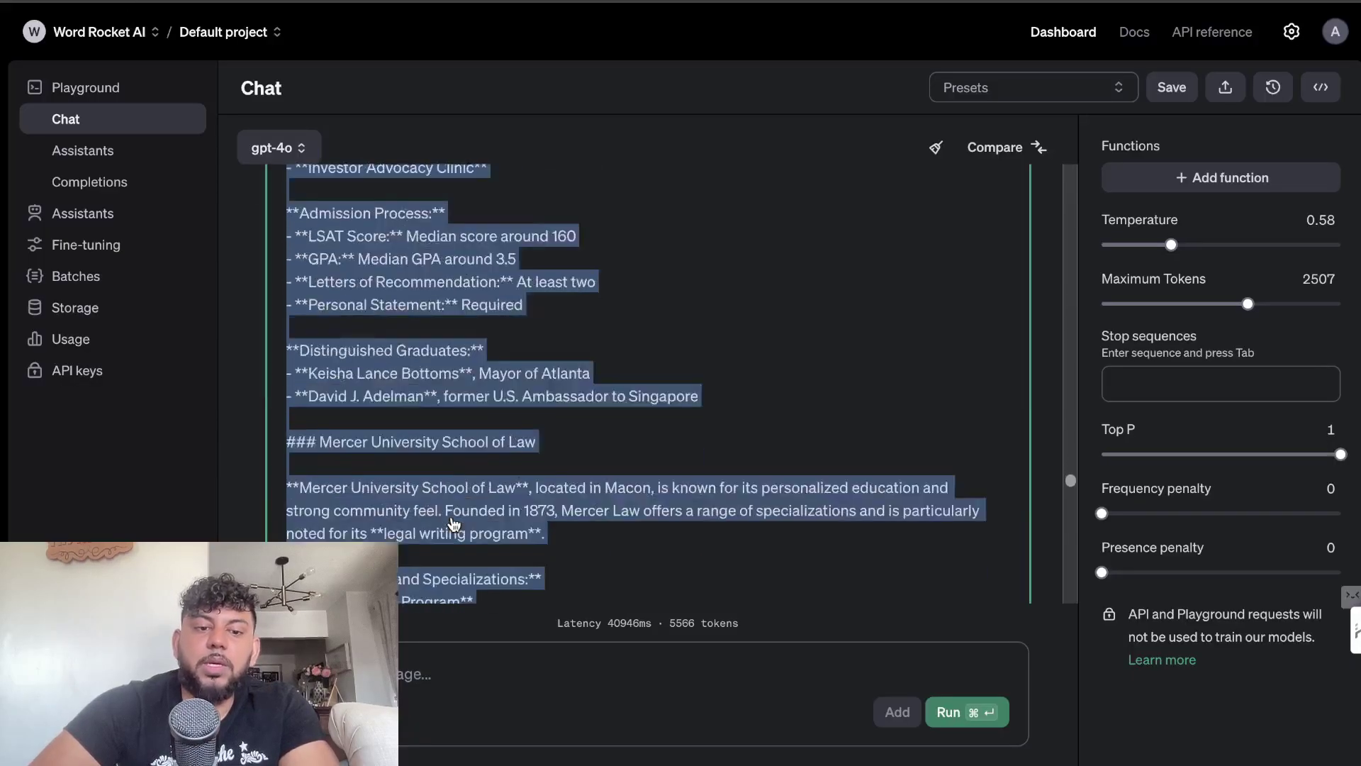
click(456, 666)
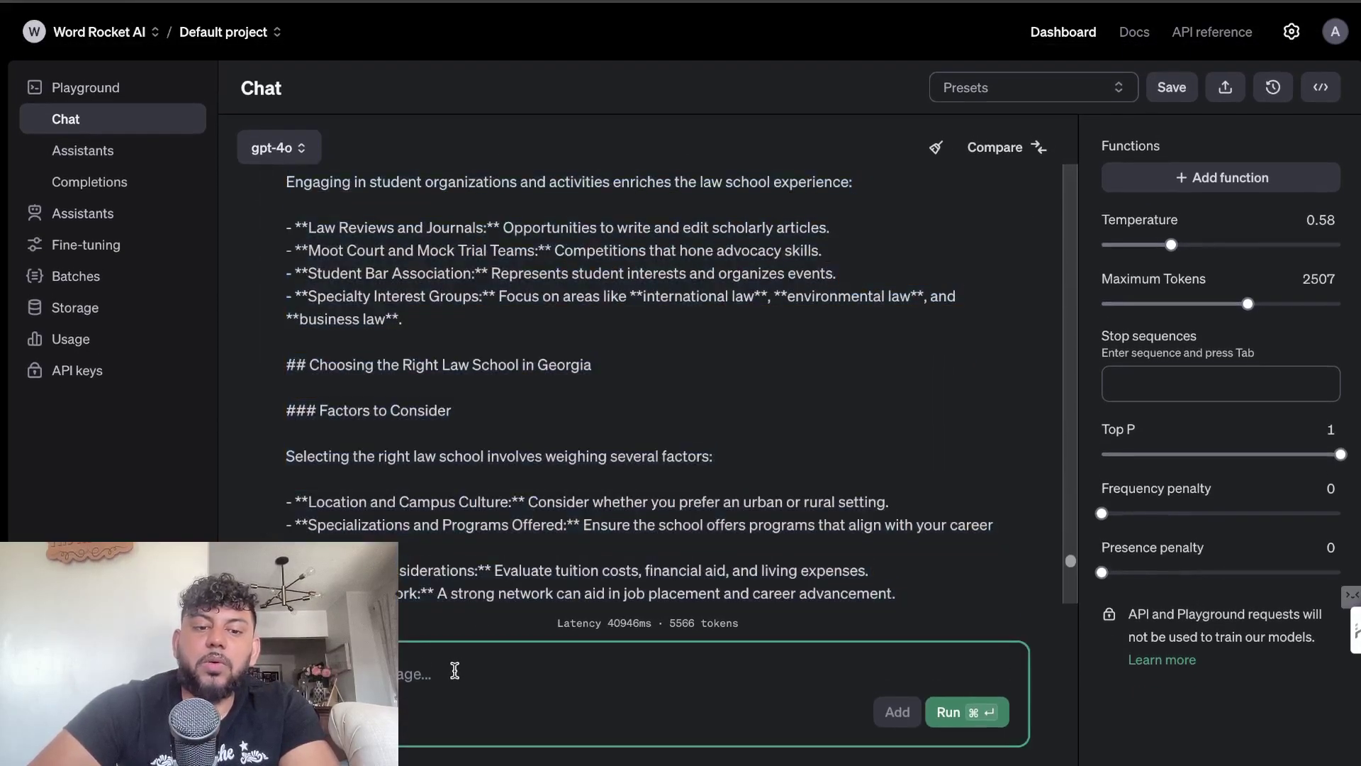
key(super+v)
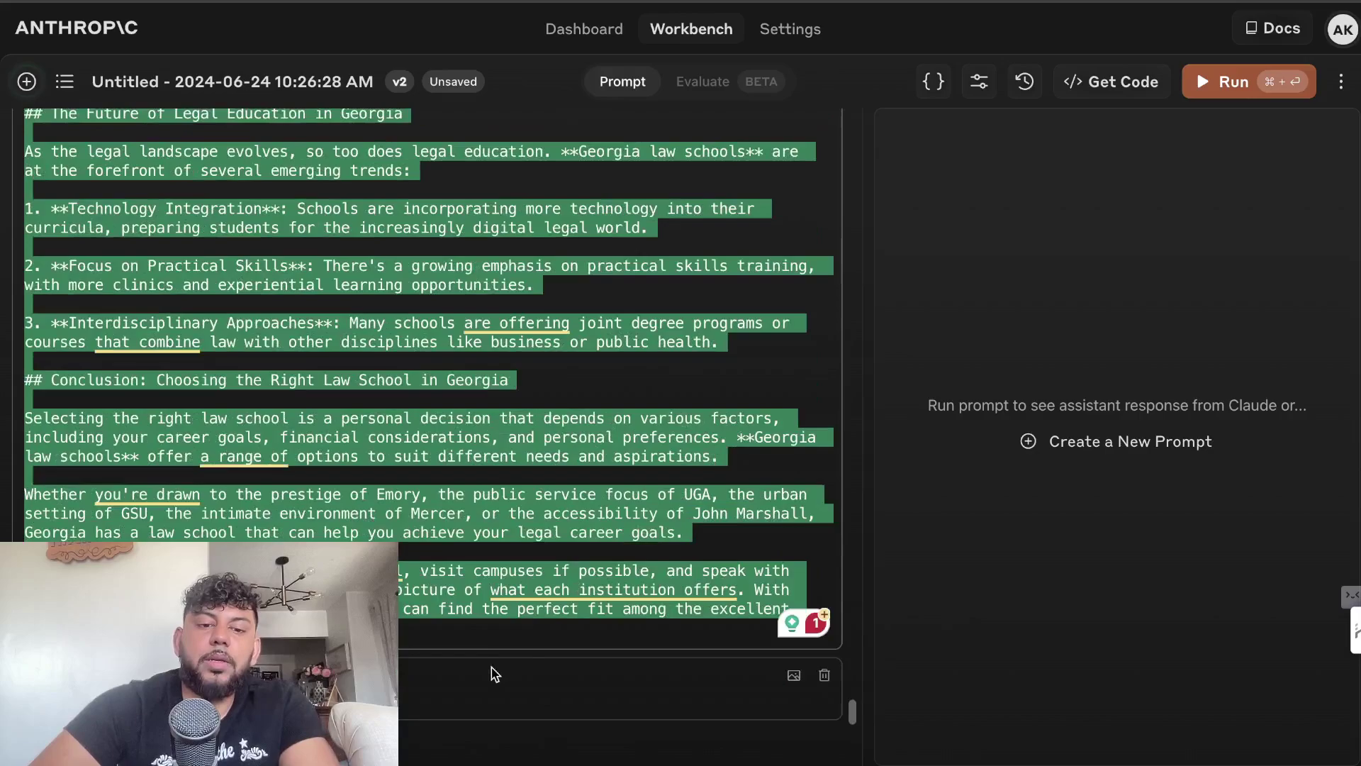
Paste the same expanding prompt into the Anthropic Workbench message box for Claude.
click(464, 695)
key(super+v)
Select the whole rendered GPT-4o article in the Preview and count it with Word Counter Plus (1,555 words).
key(ctrl+Tab)
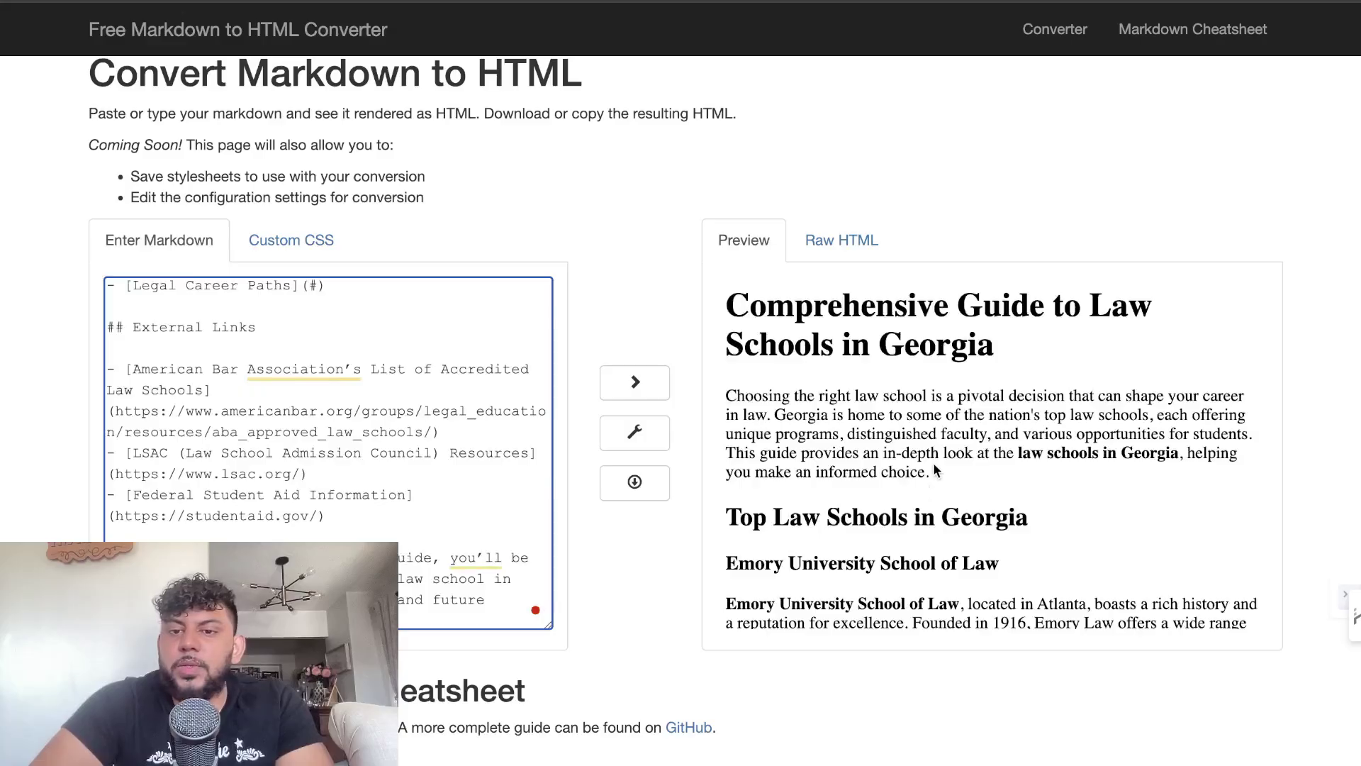
scroll(935, 471, down, 1)
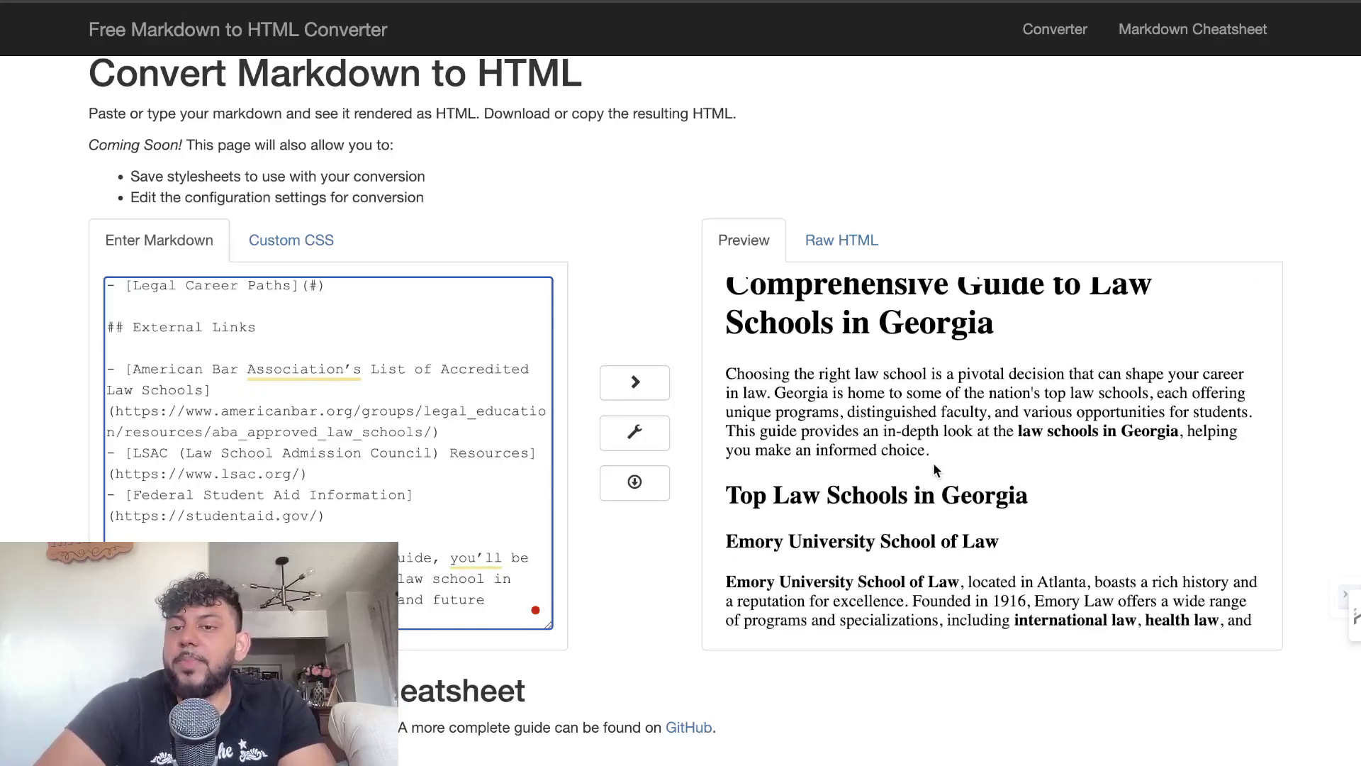
scroll(936, 470, down, 5)
scroll(934, 464, up, 5)
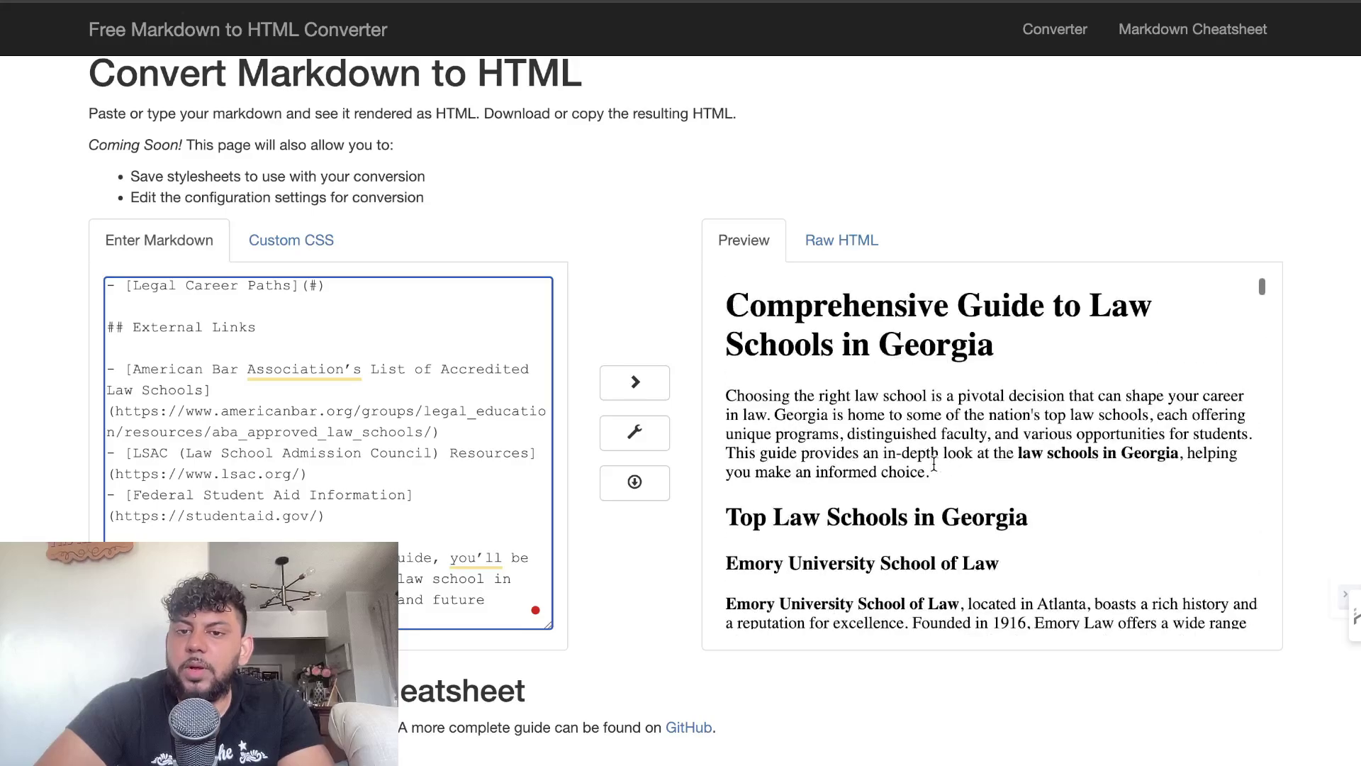
scroll(934, 465, down, 8)
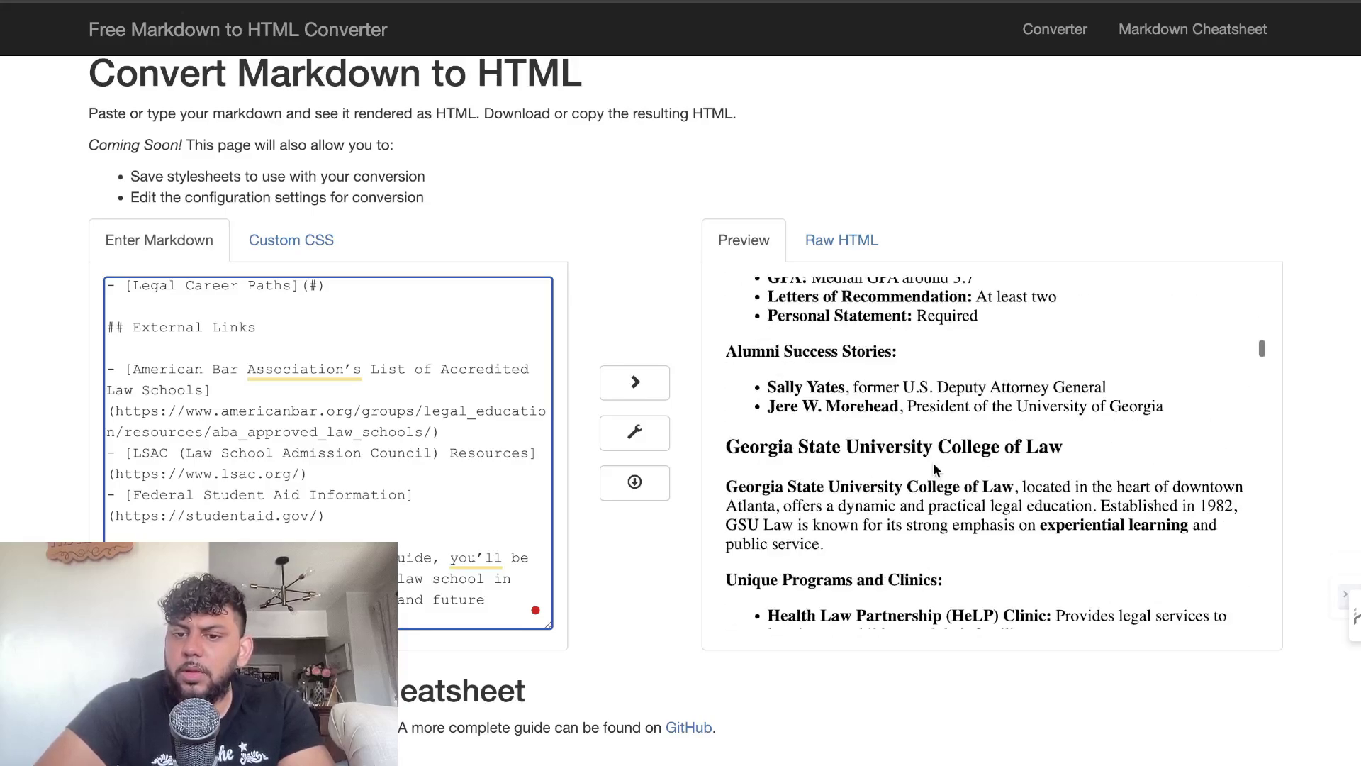
scroll(935, 469, down, 10)
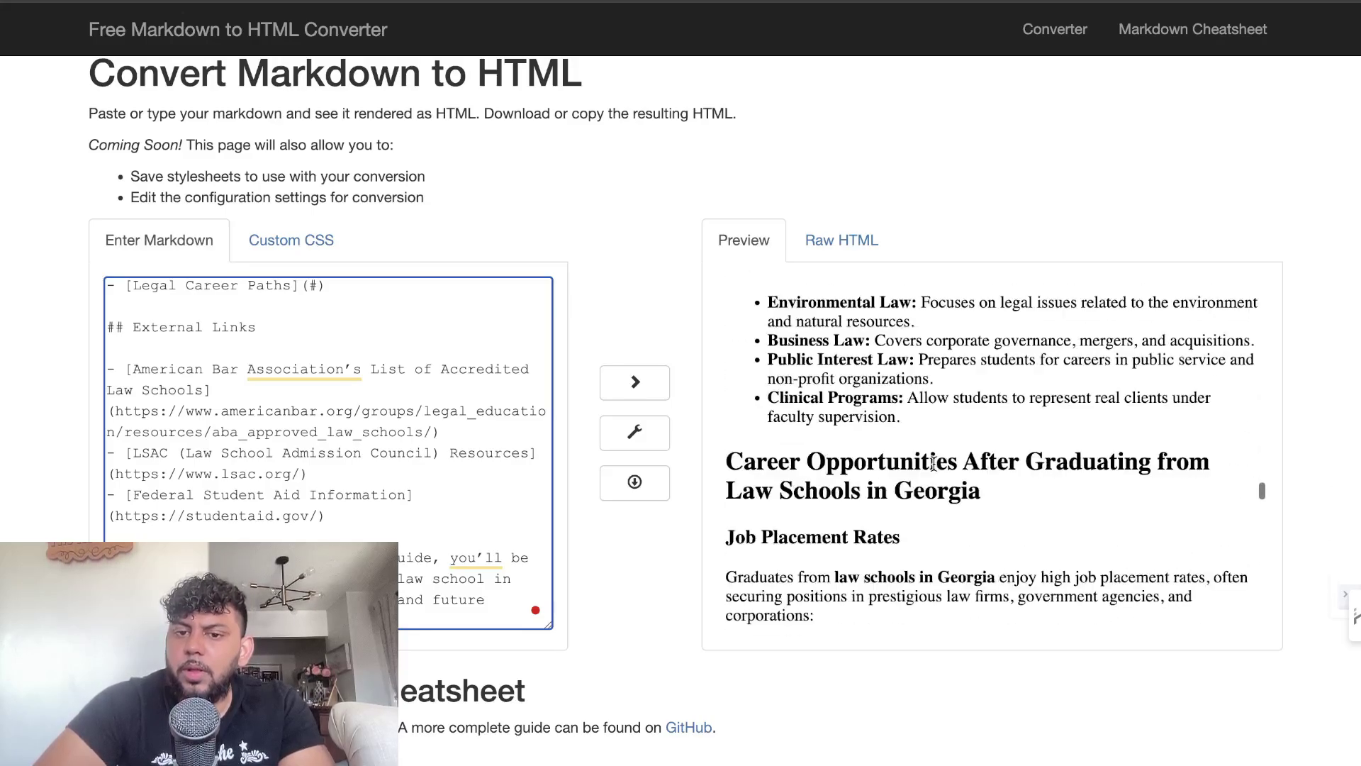
scroll(935, 464, down, 10)
drag(1199, 608, 682, 139)
right_click(730, 269)
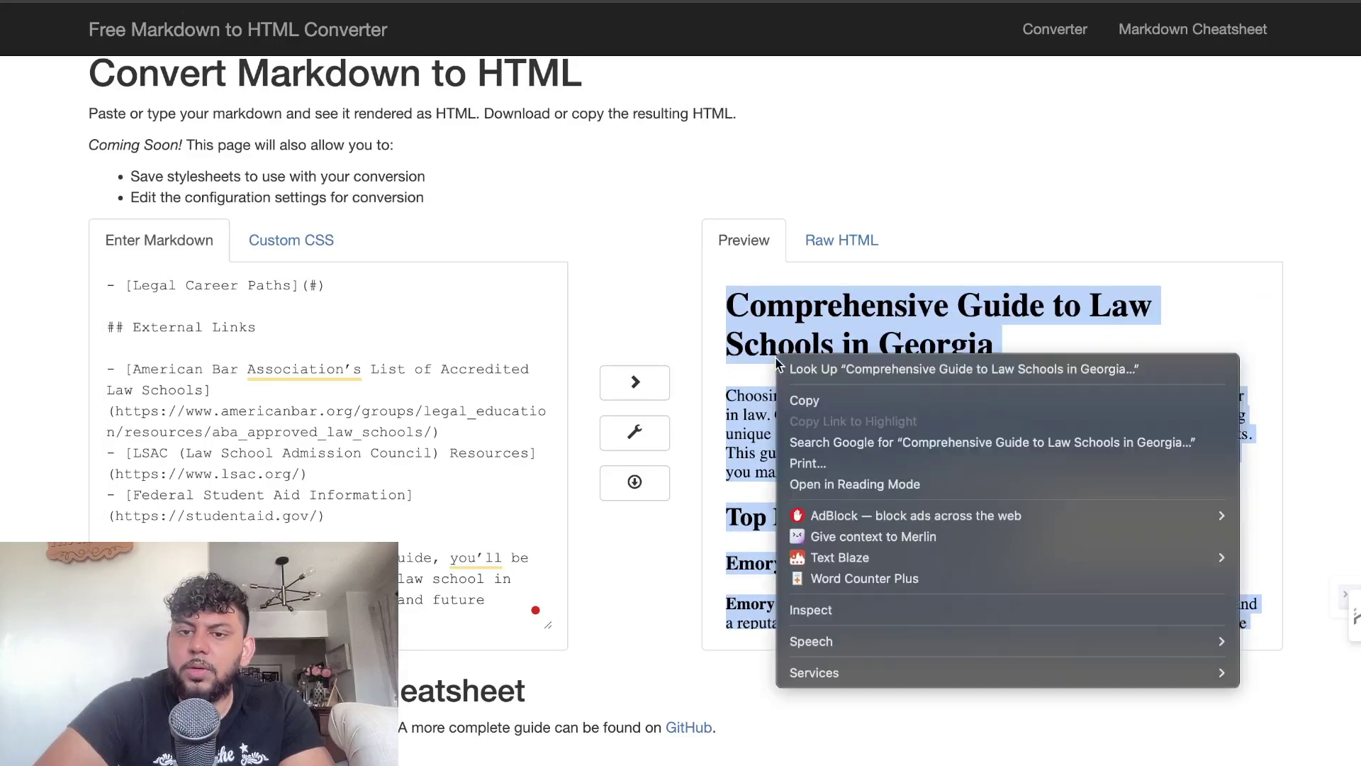
click(822, 599)
click(750, 282)
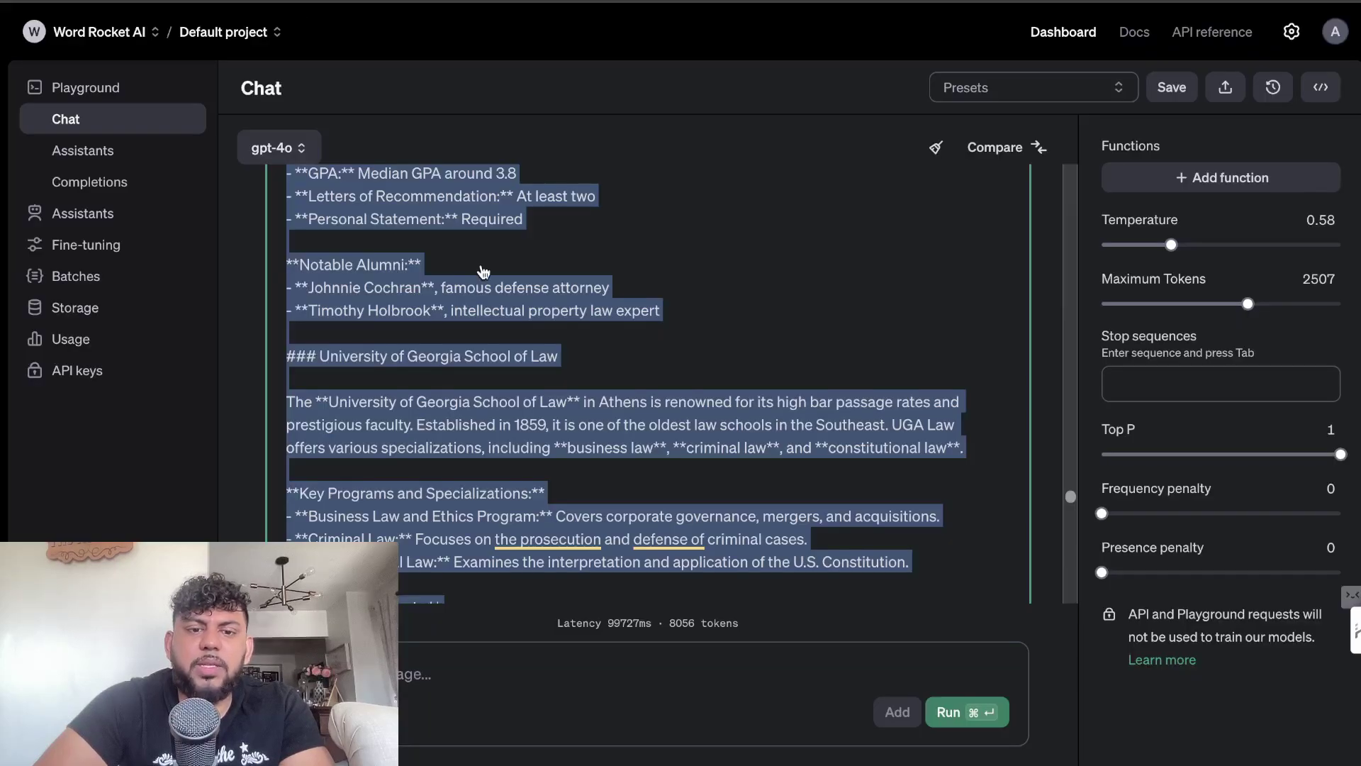
scroll(483, 272, down, 20)
scroll(483, 272, up, 8)
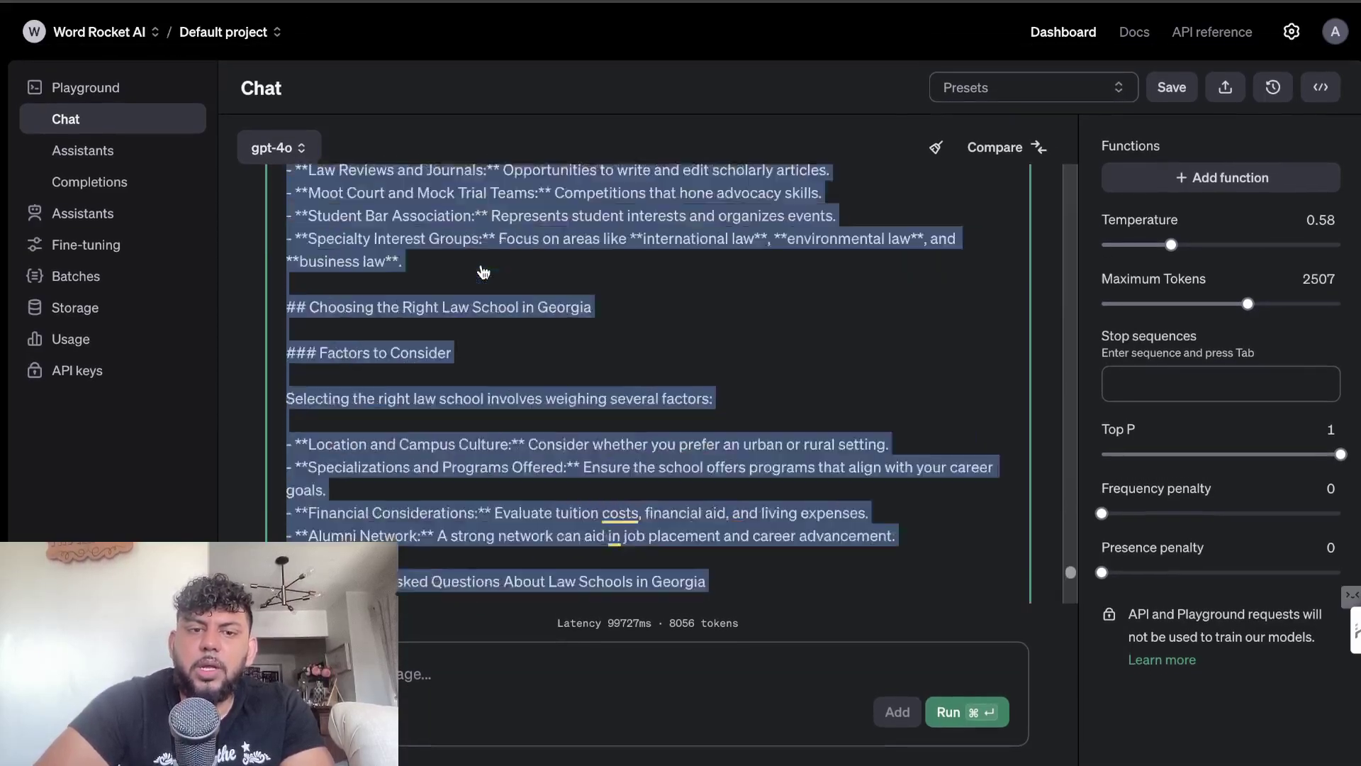
scroll(483, 271, up, 15)
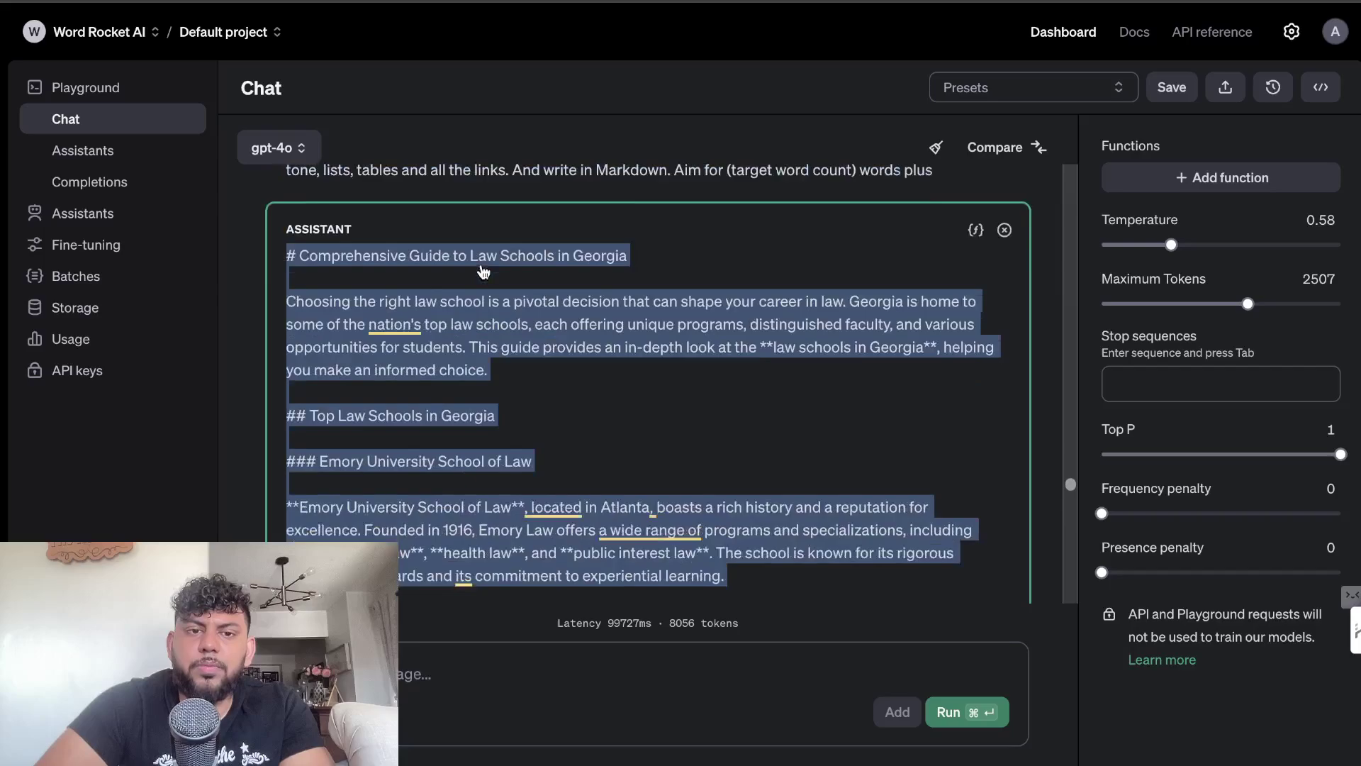
scroll(483, 271, up, 10)
scroll(483, 272, down, 6)
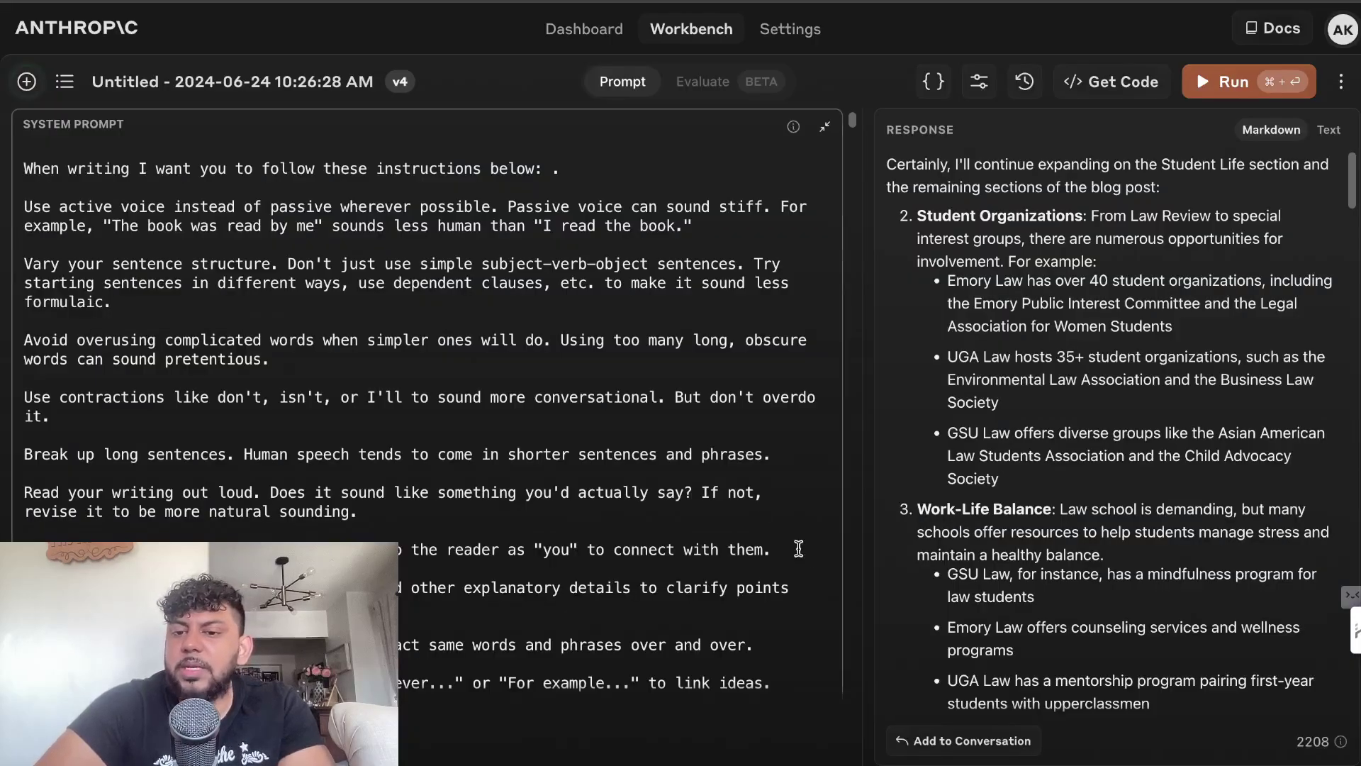
Scroll to the end of Claude's expanded article in the Workbench and drag-select its text for copying.
scroll(998, 665, down, 15)
scroll(1004, 563, down, 7)
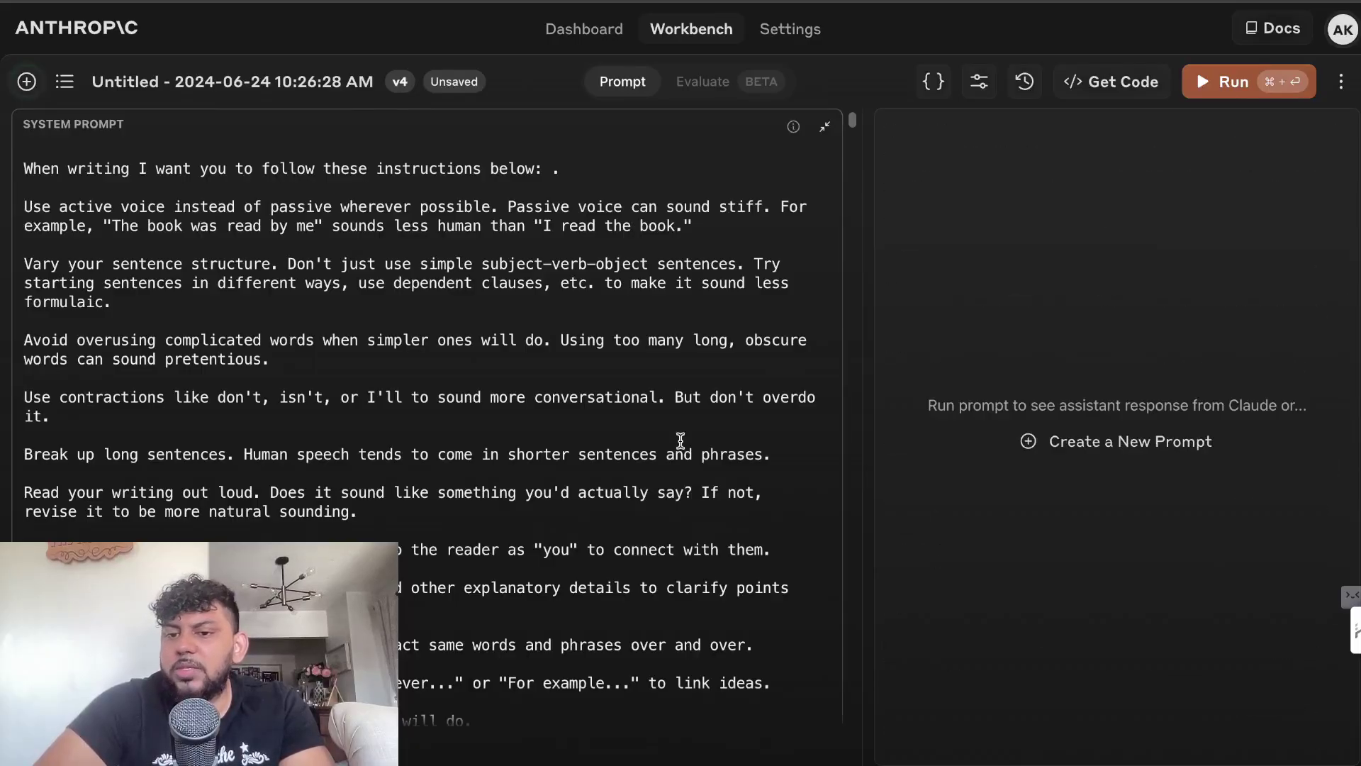
scroll(680, 440, down, 15)
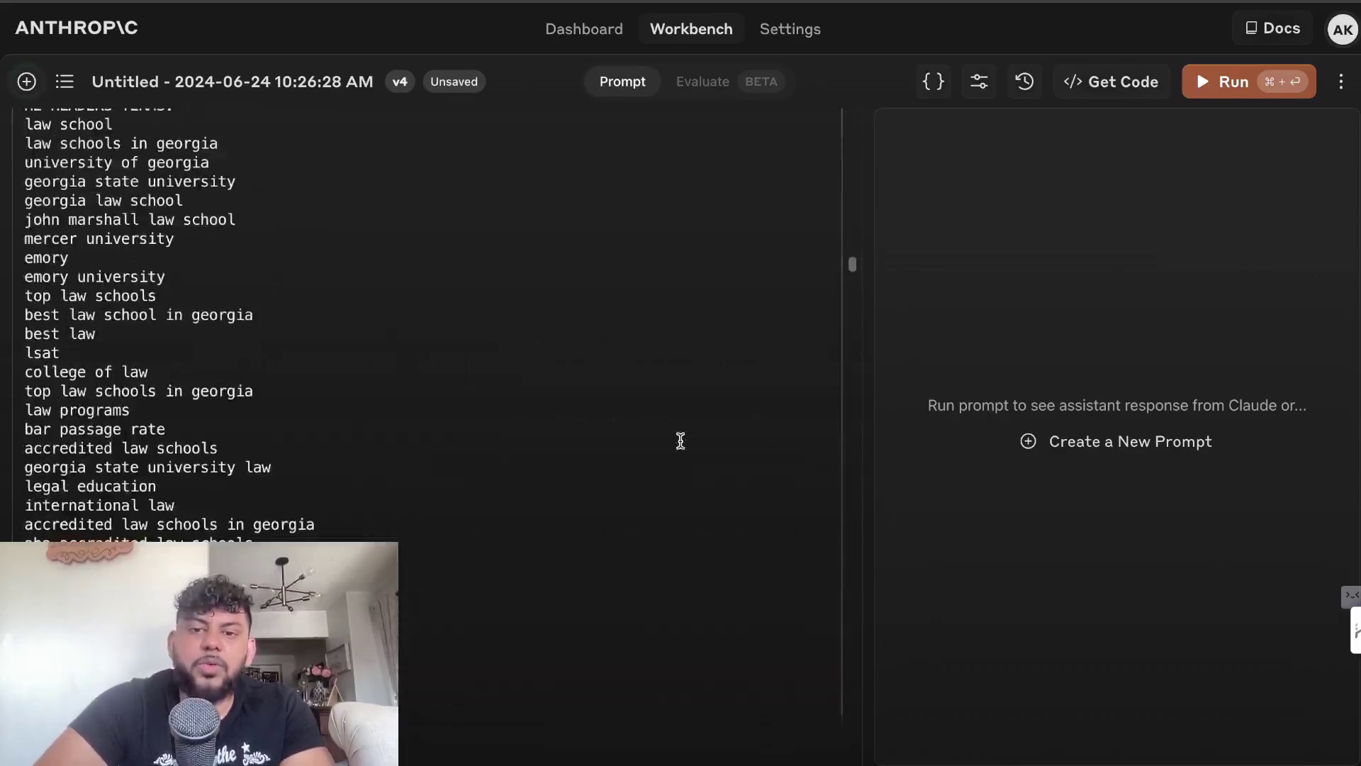
scroll(680, 440, down, 20)
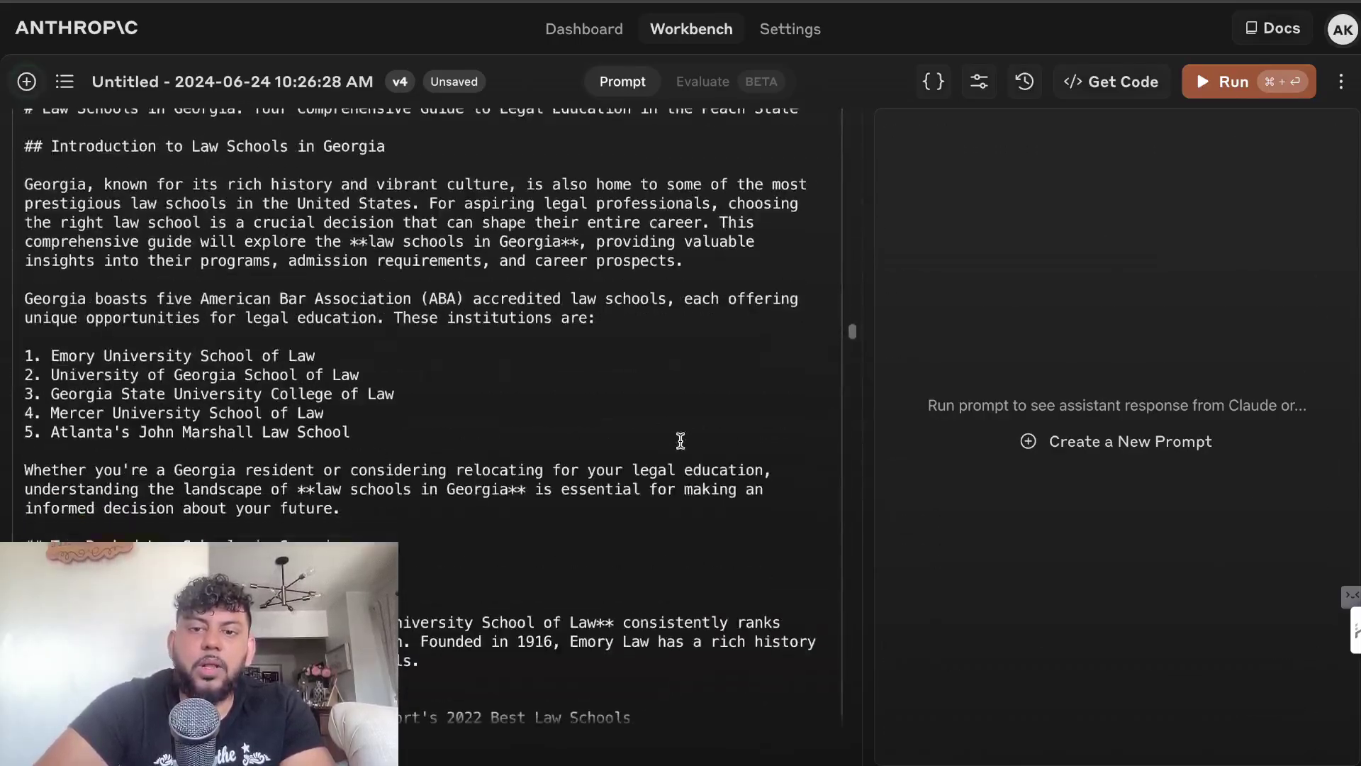
scroll(681, 440, down, 20)
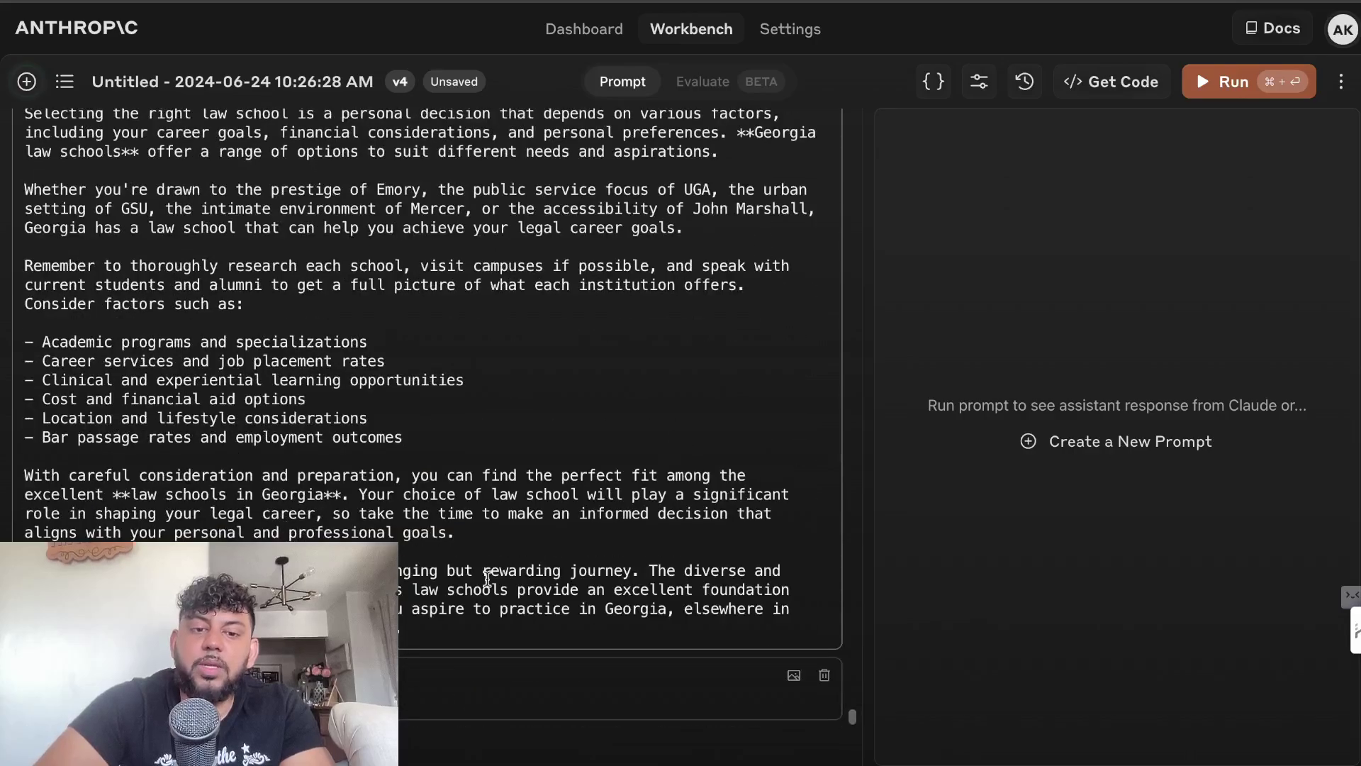
drag(430, 630, 241, 361)
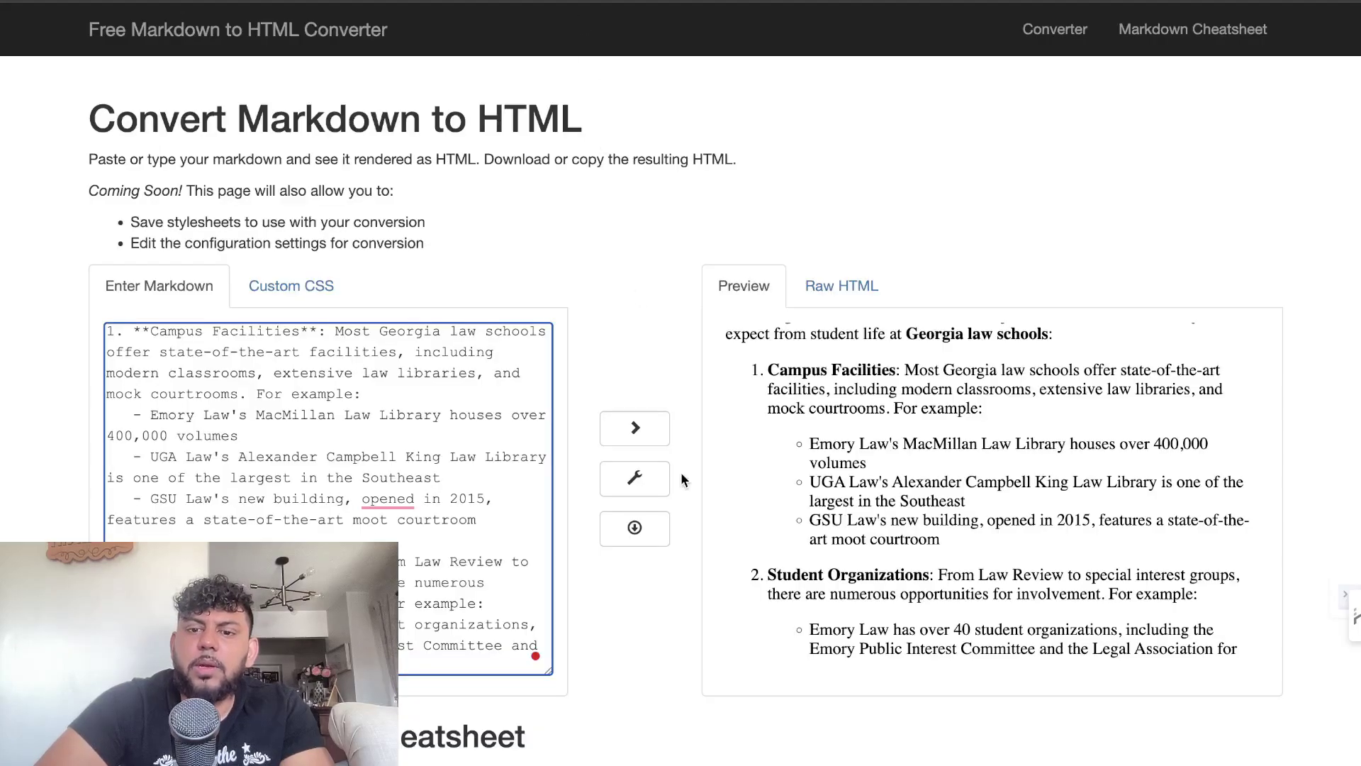
Select the whole rendered Claude article in the Preview to gauge its length, then deselect it.
scroll(1220, 645, down, 10)
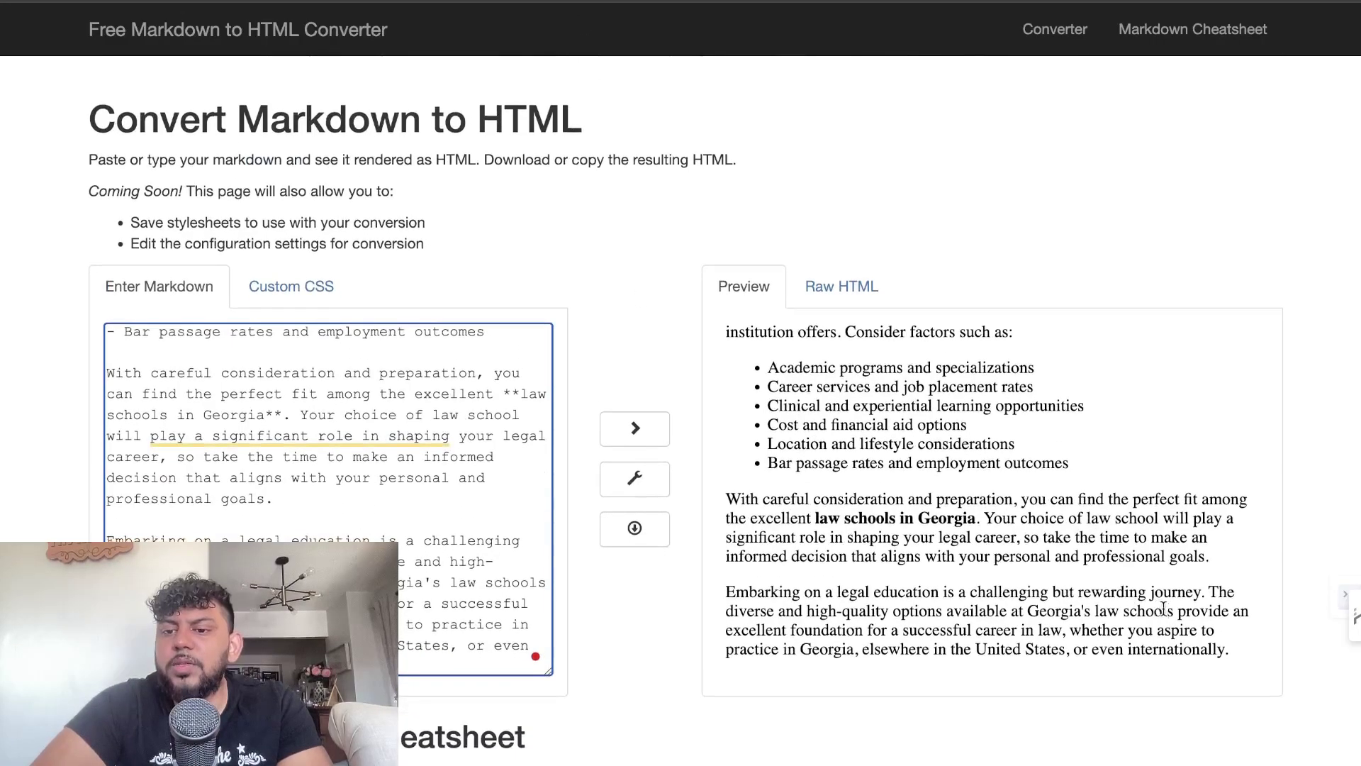
drag(1230, 651, 784, 273)
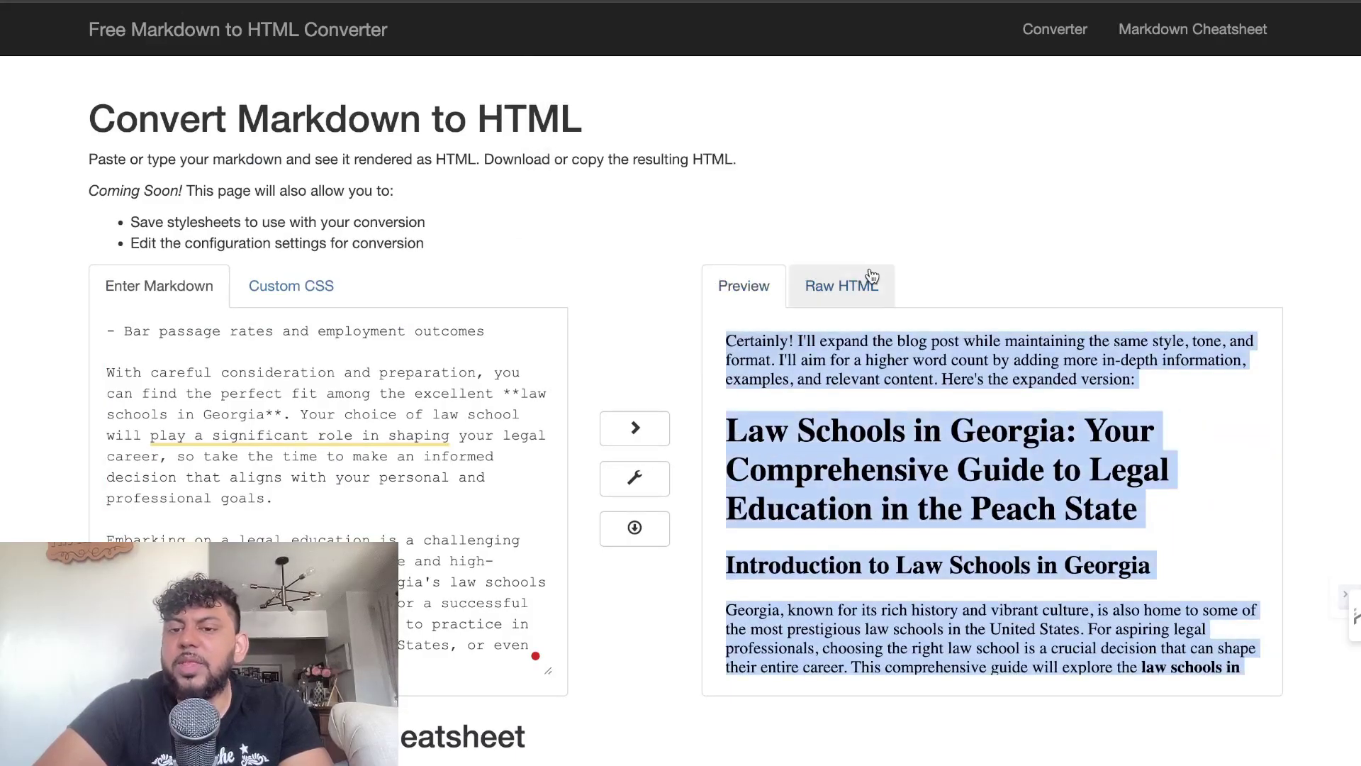
scroll(815, 277, down, 3)
scroll(921, 298, down, 5)
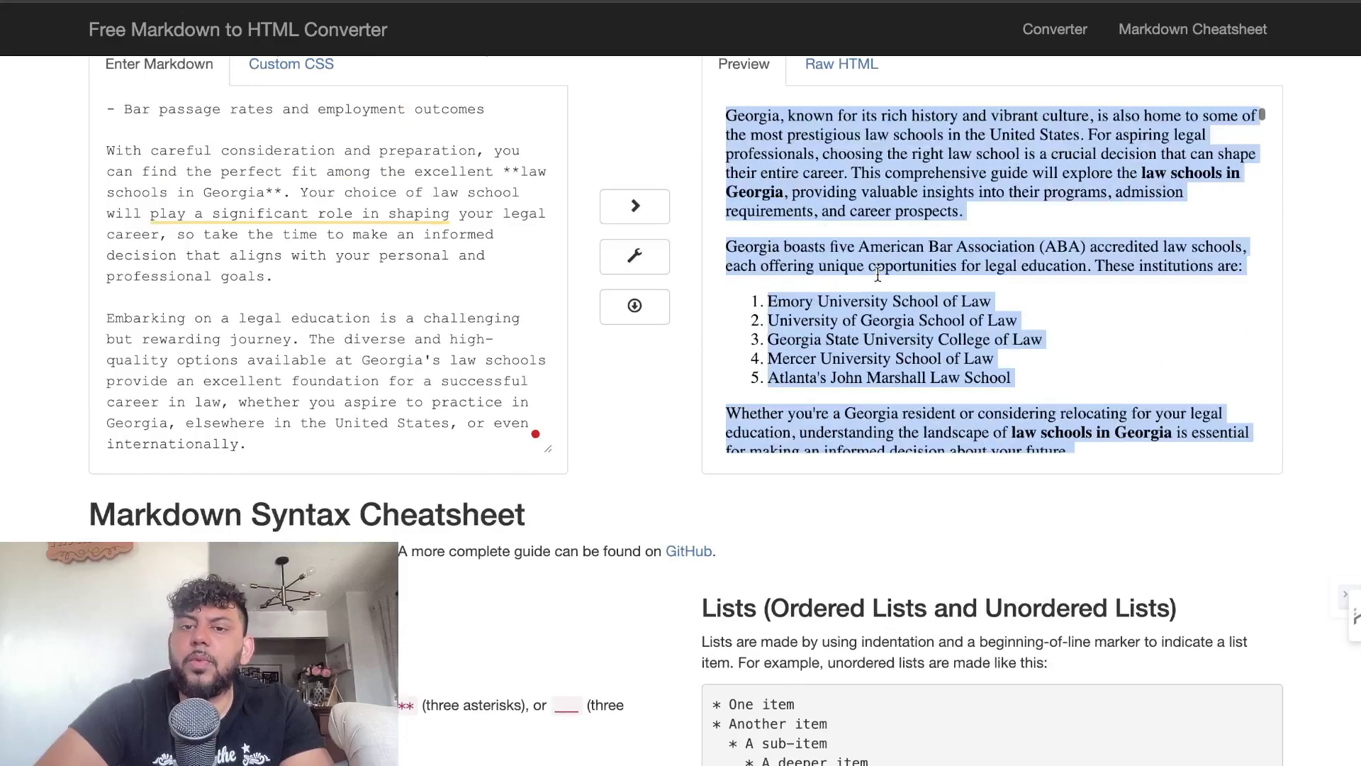
click(990, 323)
Scroll down through the rendered law-school article to review all its sections.
scroll(989, 322, down, 10)
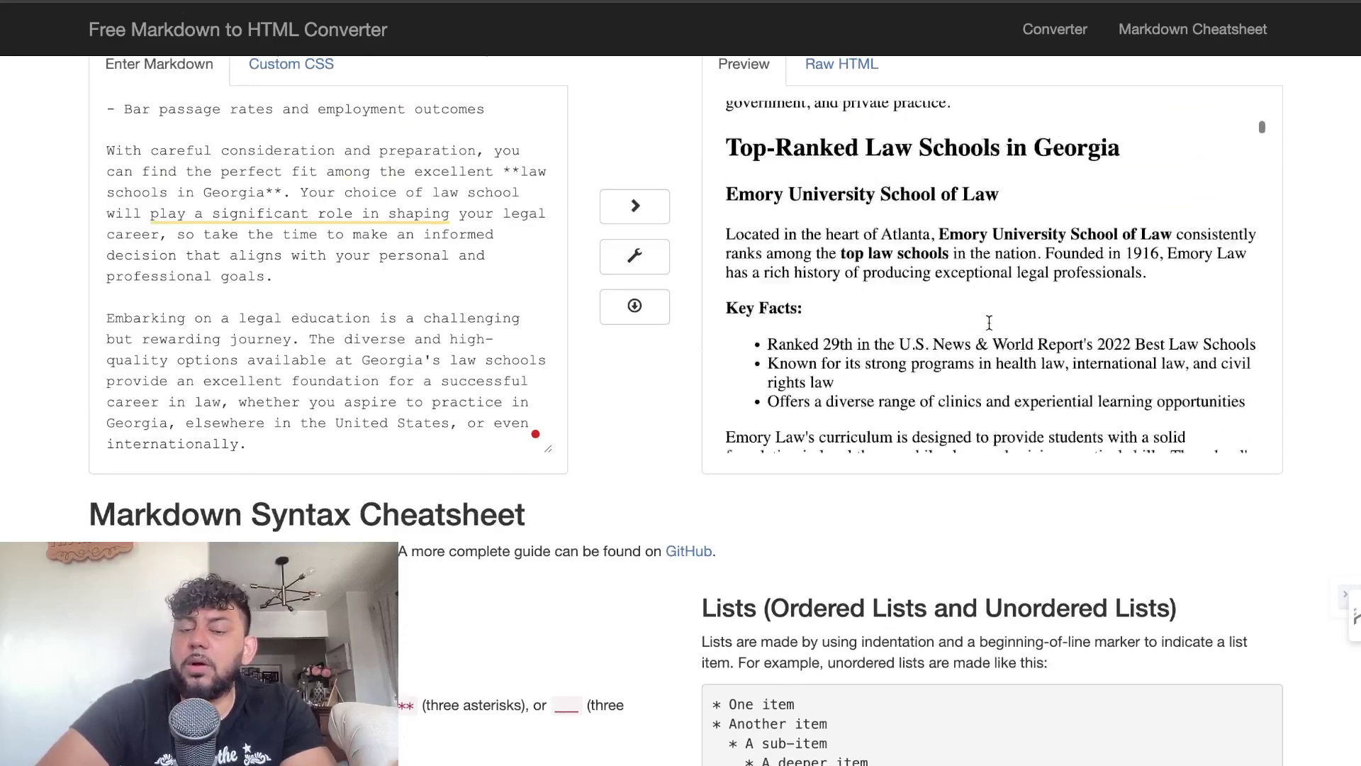
scroll(989, 323, down, 10)
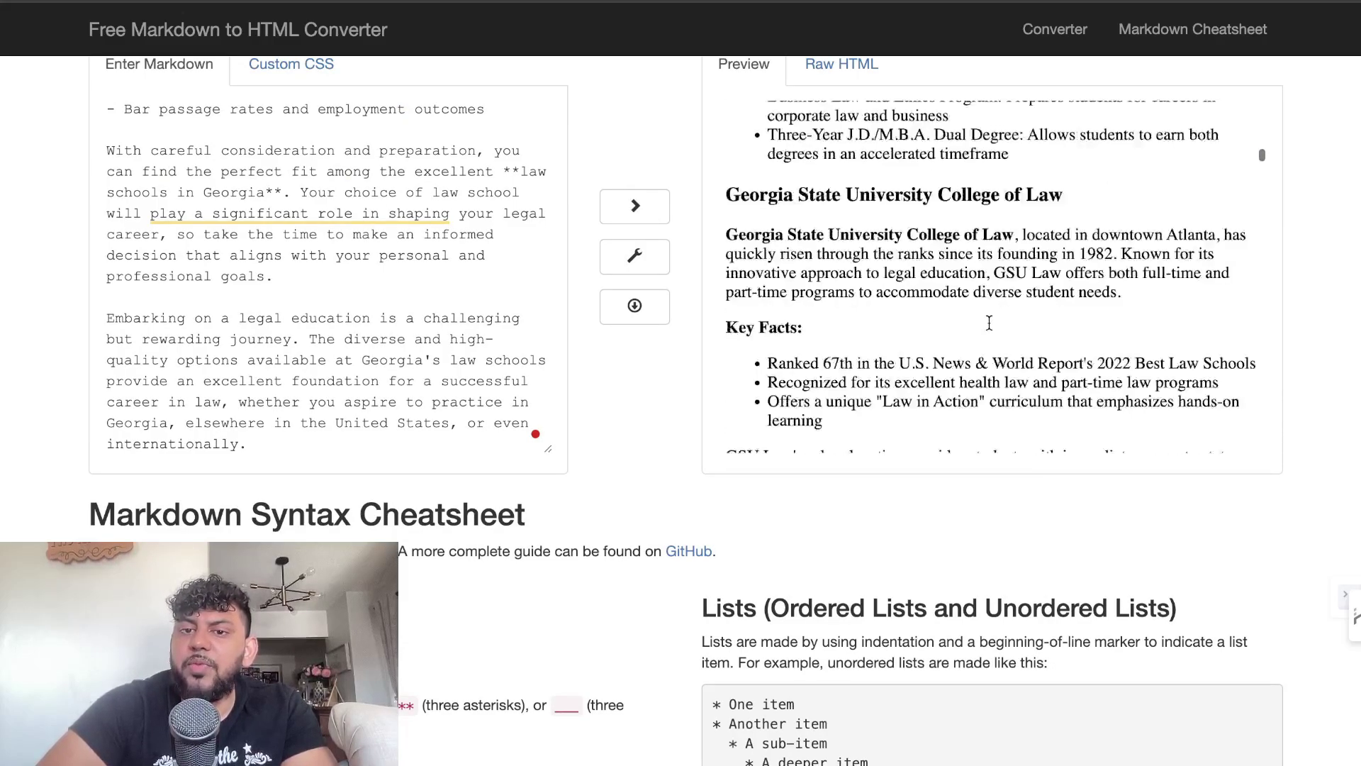
scroll(989, 326, down, 10)
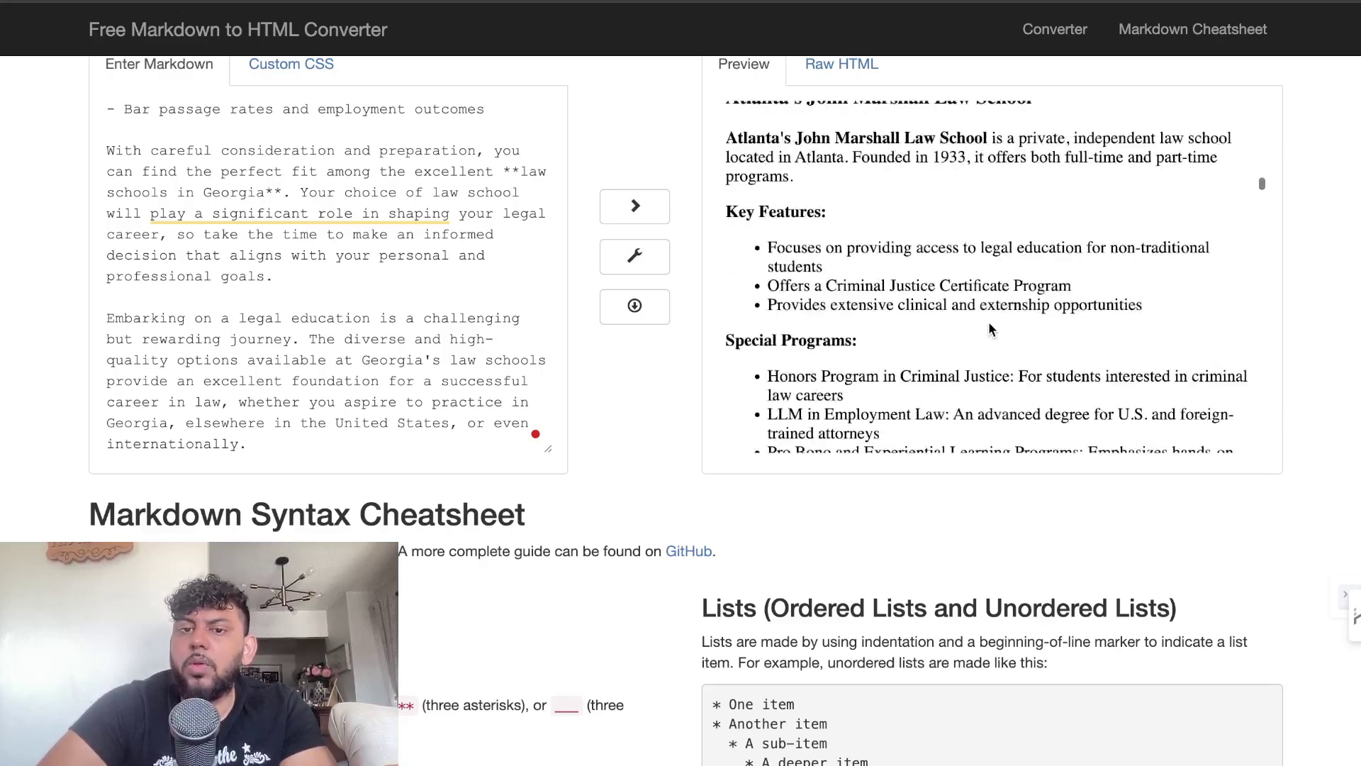
scroll(989, 325, down, 4)
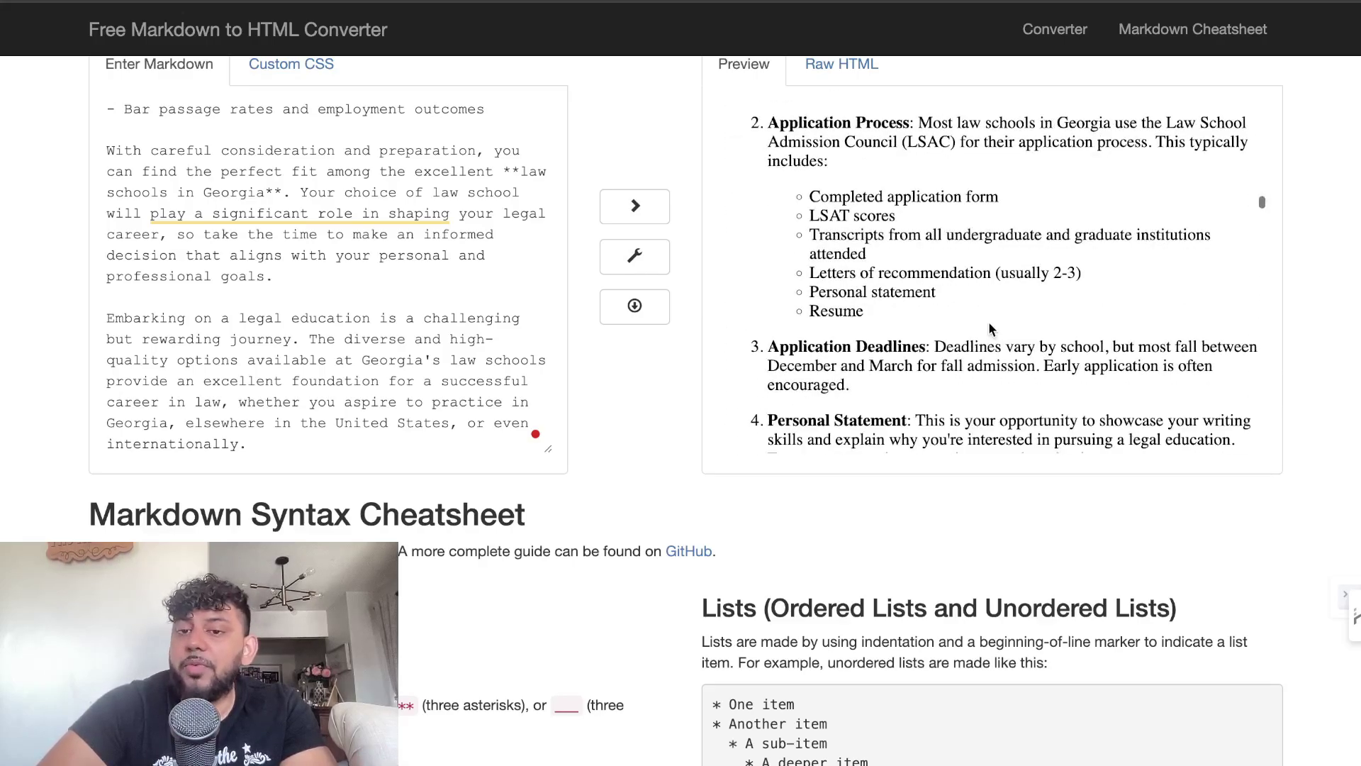
scroll(989, 327, down, 8)
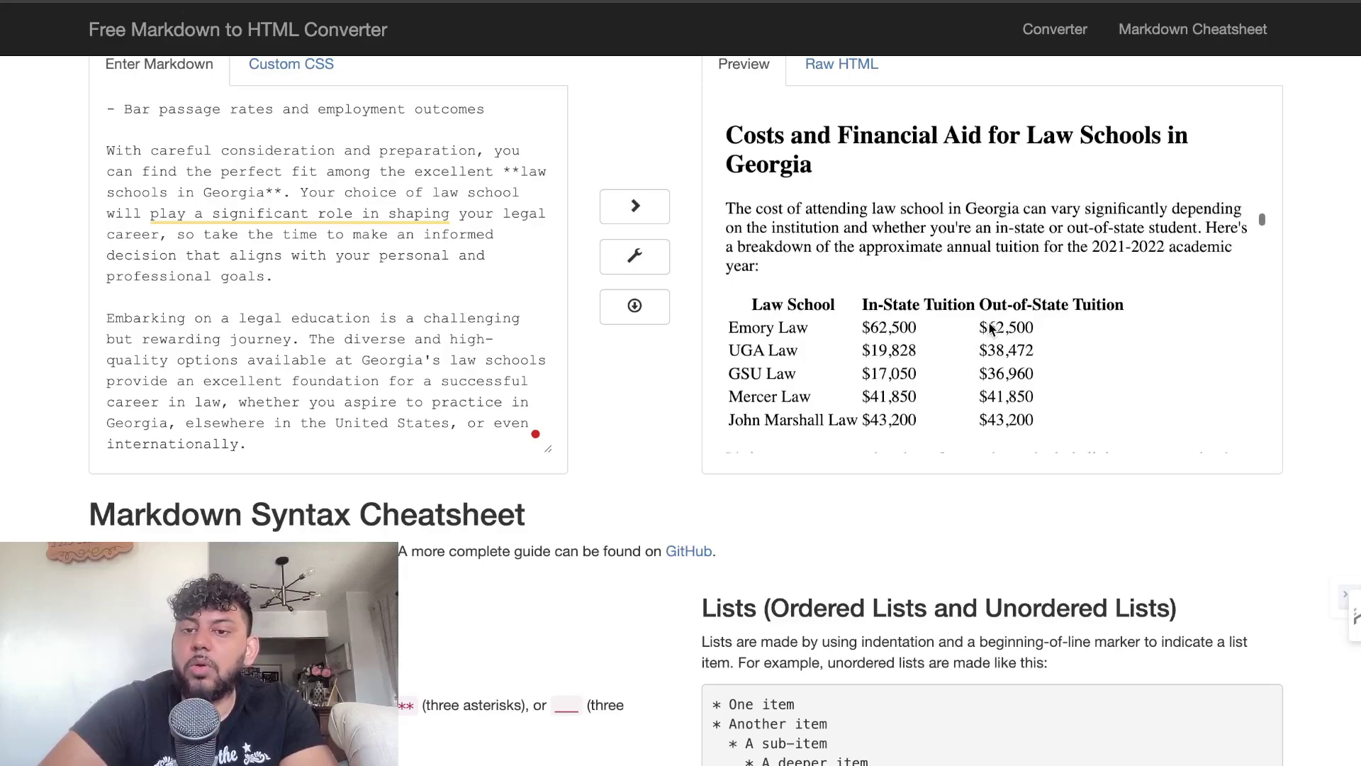
scroll(989, 325, down, 10)
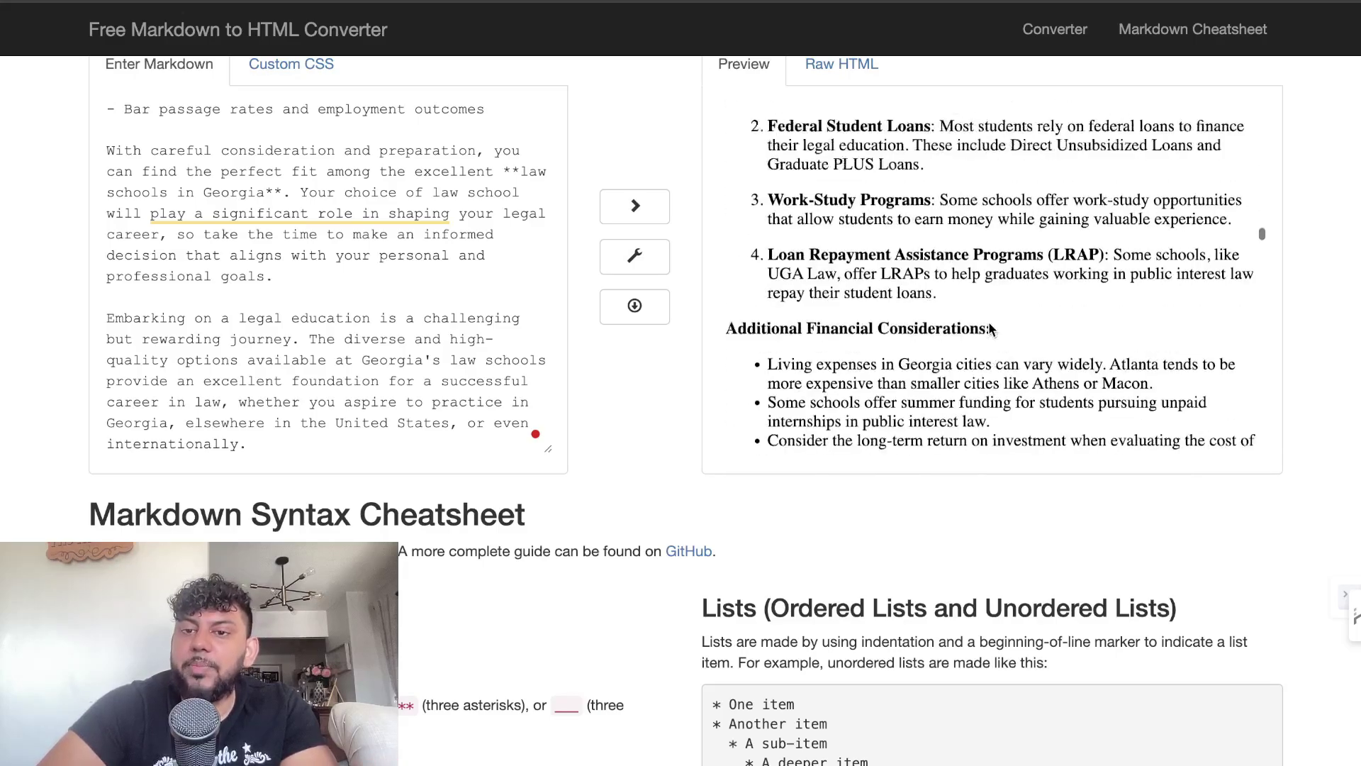
scroll(989, 329, down, 8)
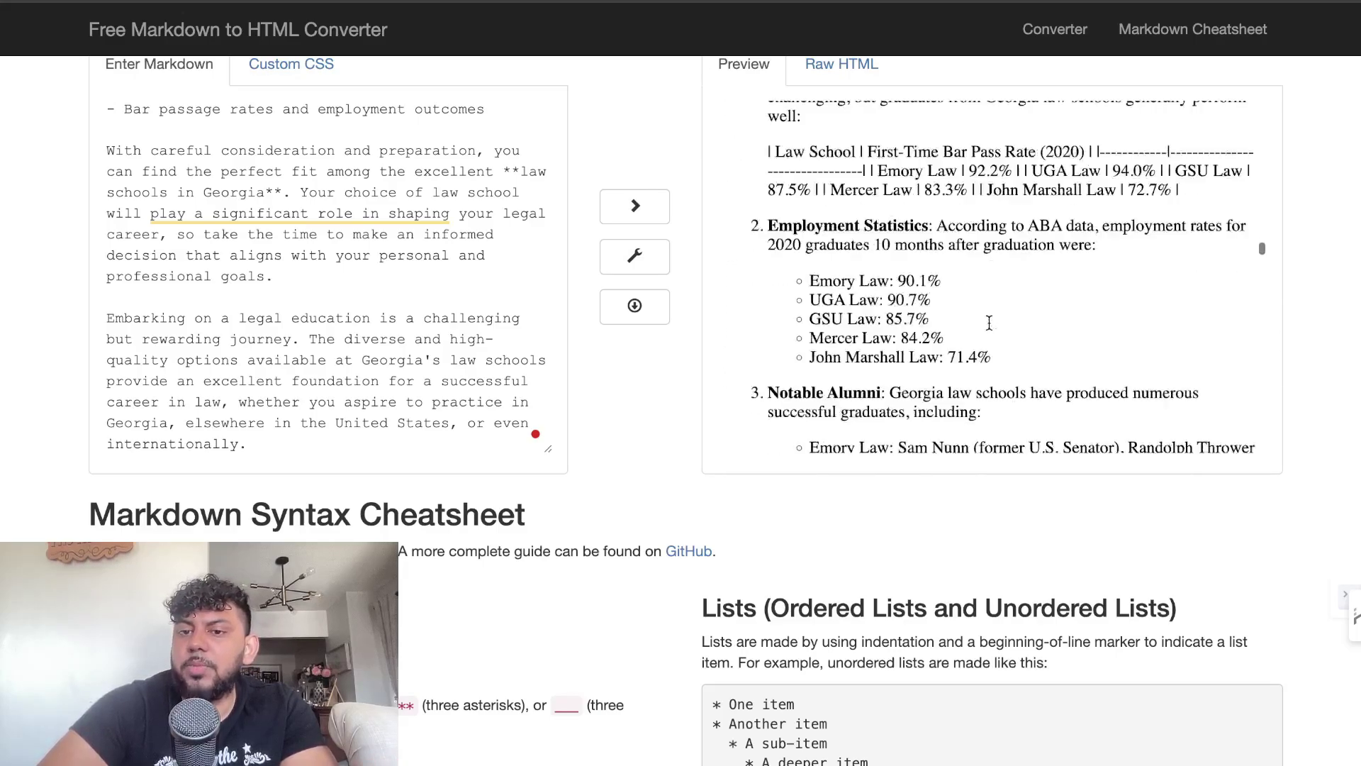
scroll(991, 329, down, 12)
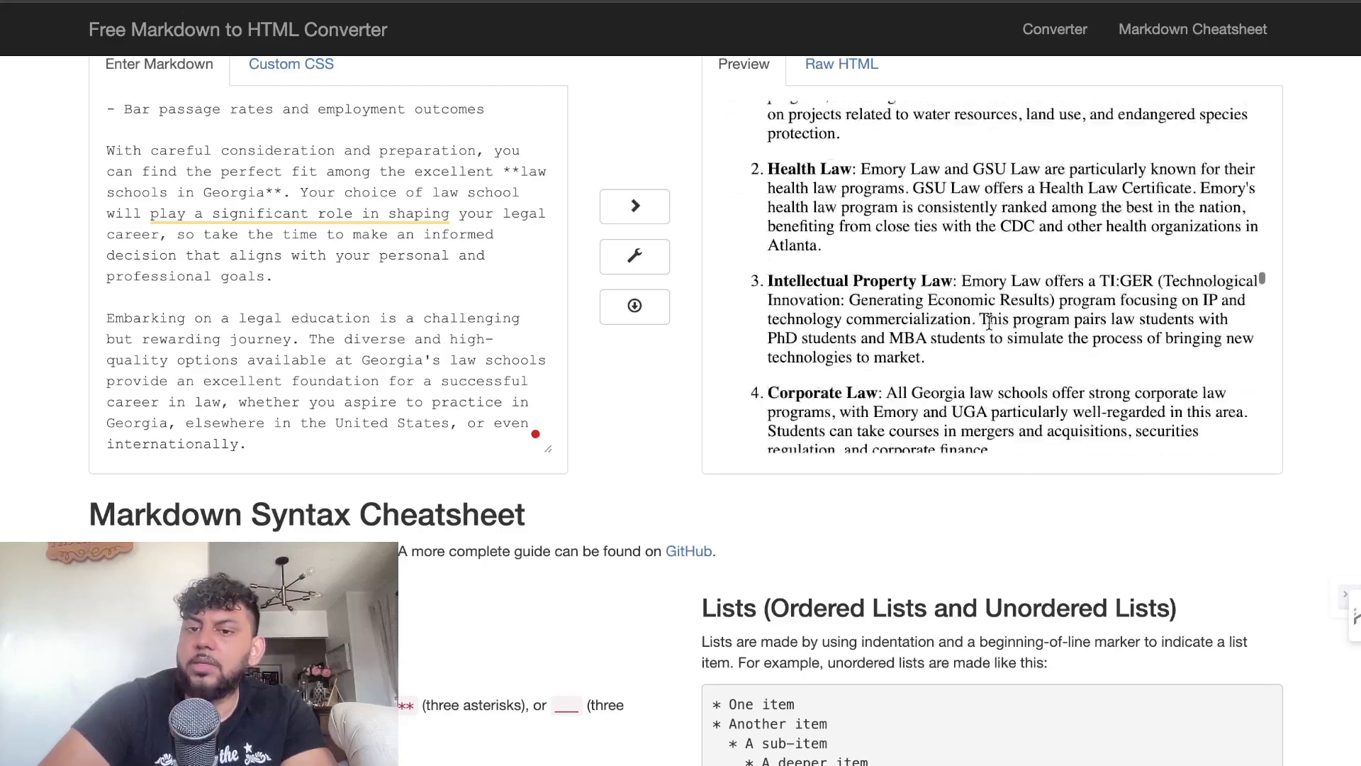
scroll(988, 321, down, 12)
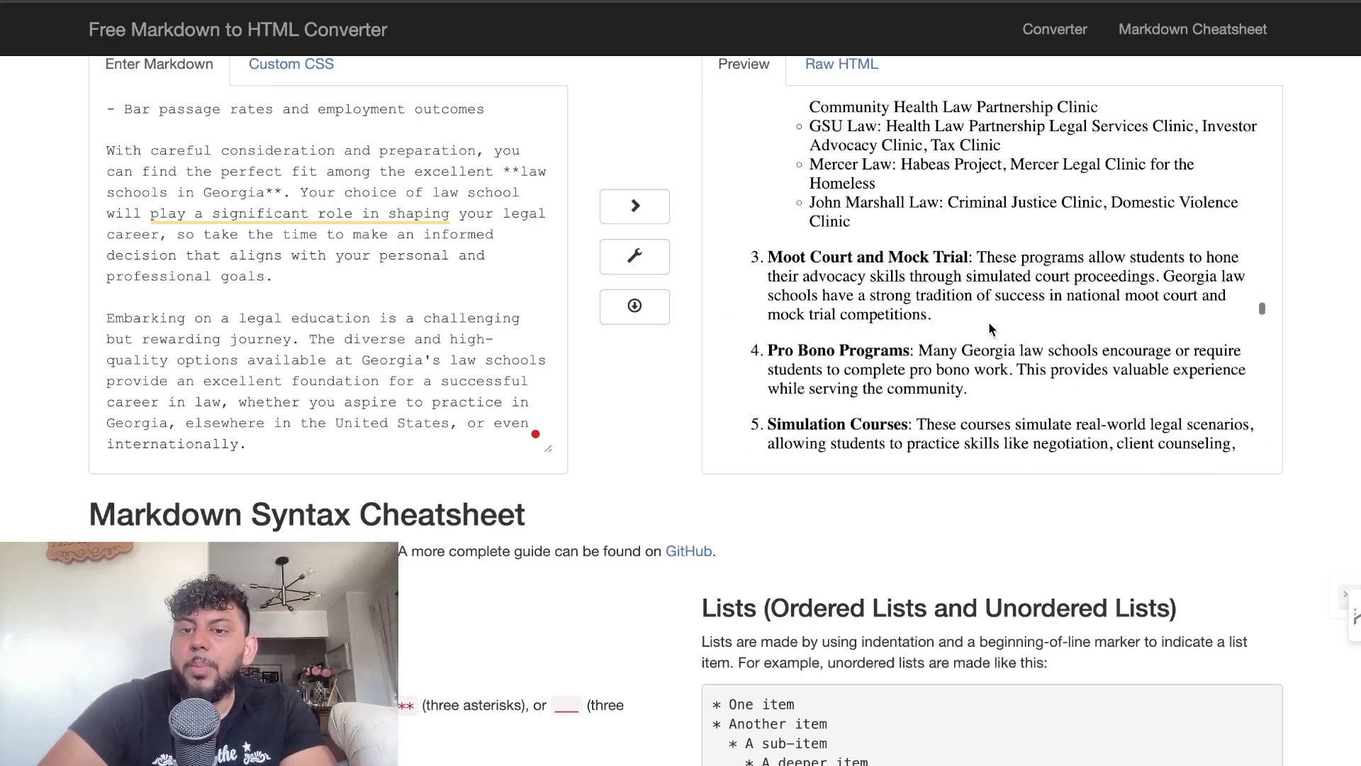
scroll(990, 329, down, 12)
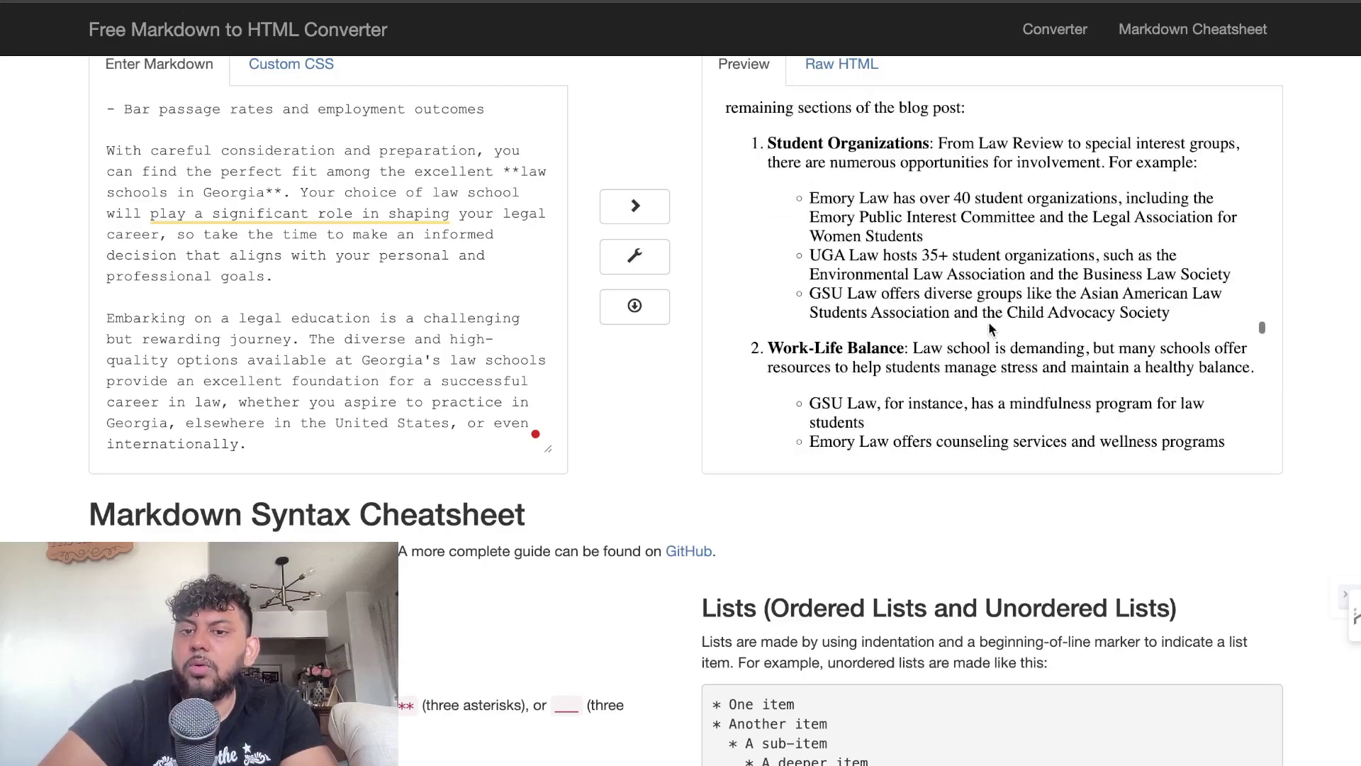
scroll(990, 329, down, 10)
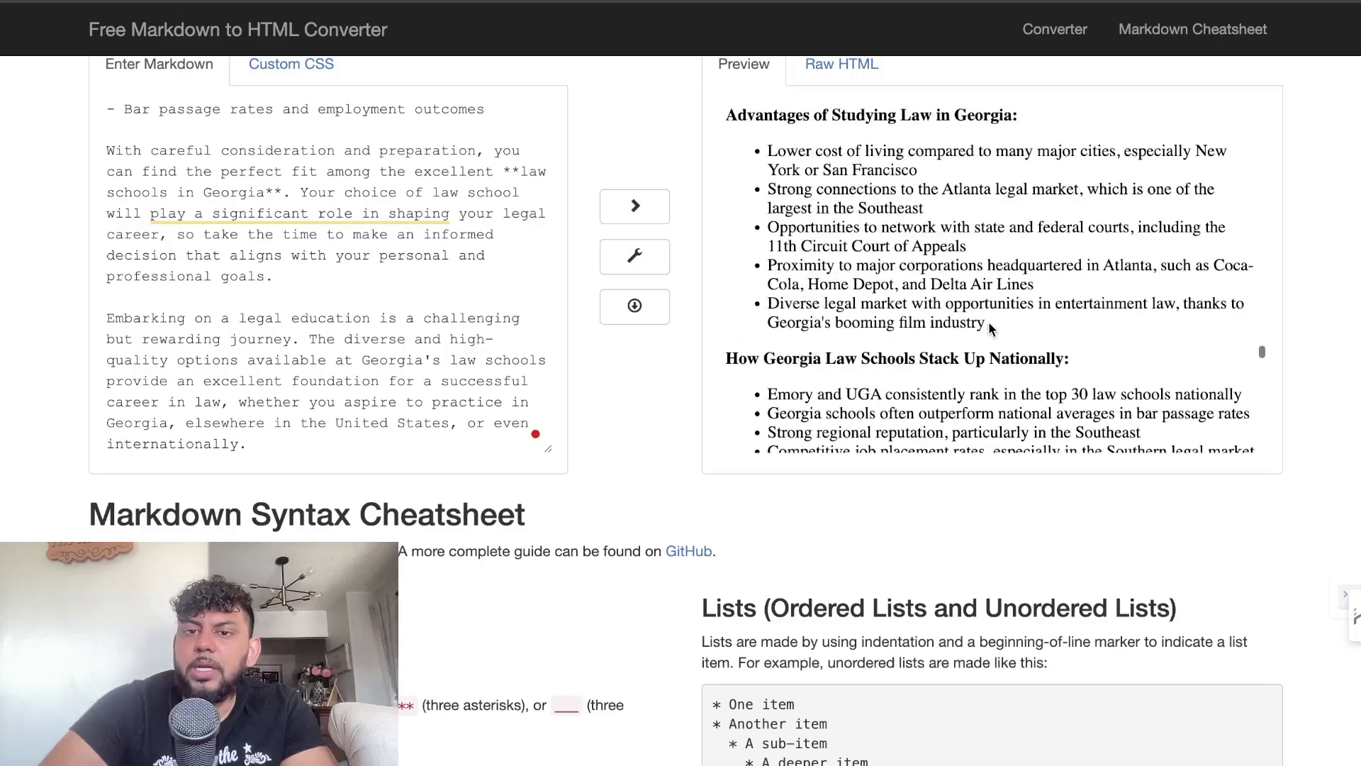
scroll(988, 321, down, 12)
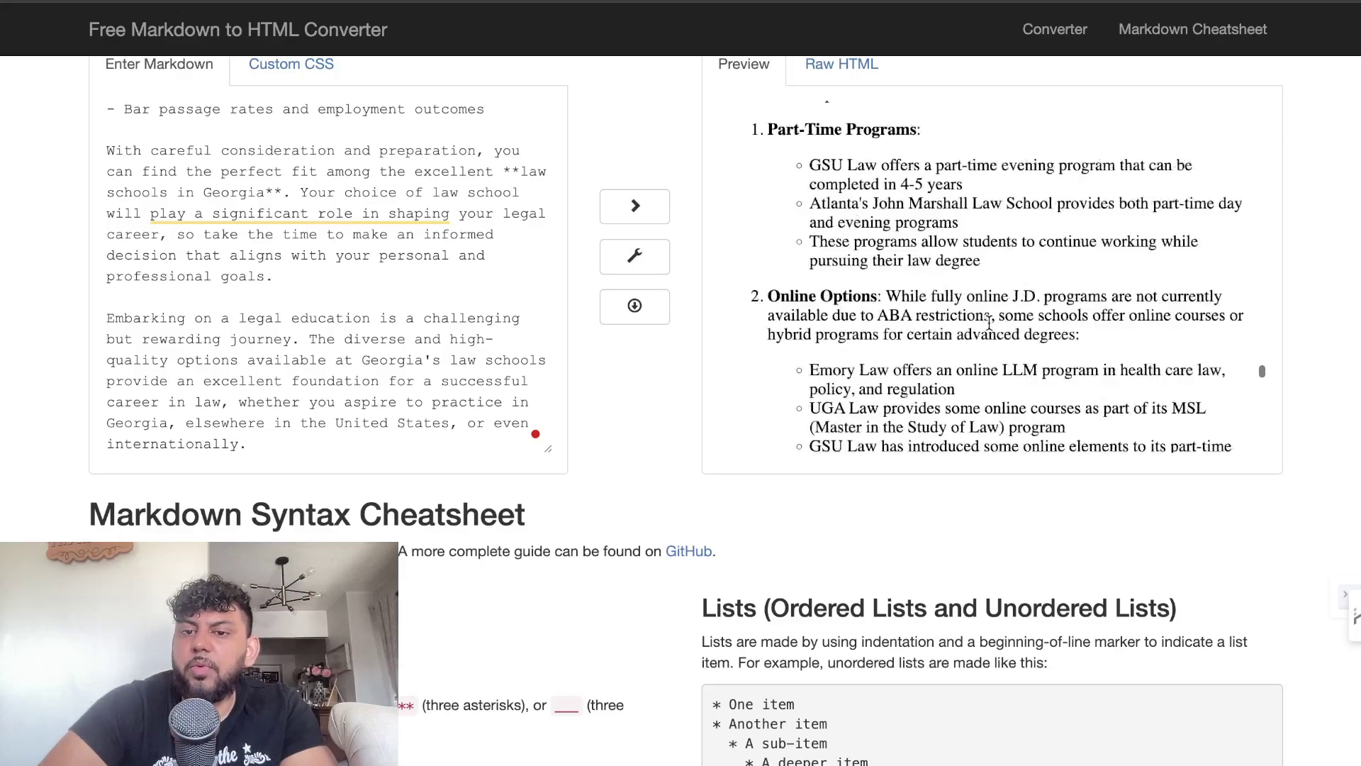
scroll(988, 321, down, 3)
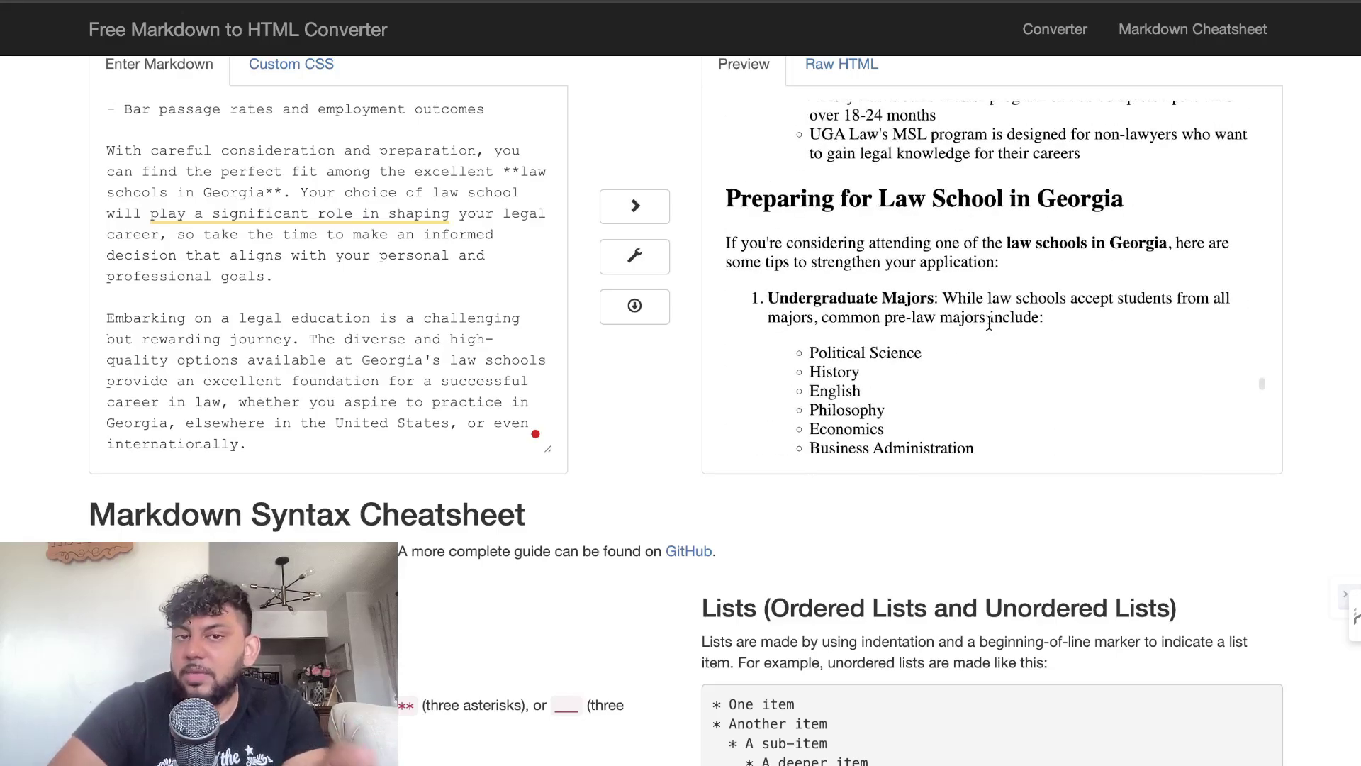
scroll(990, 325, down, 6)
scroll(989, 325, down, 8)
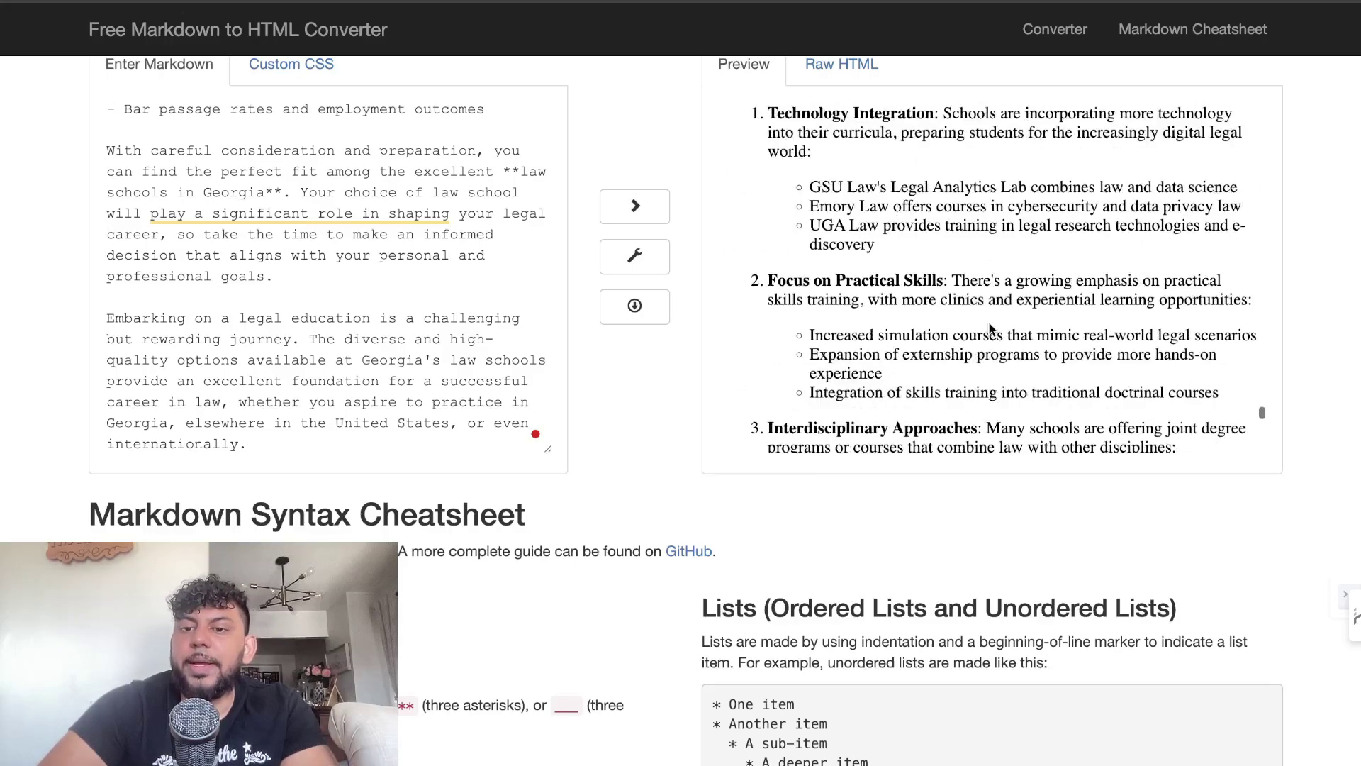
scroll(988, 321, down, 5)
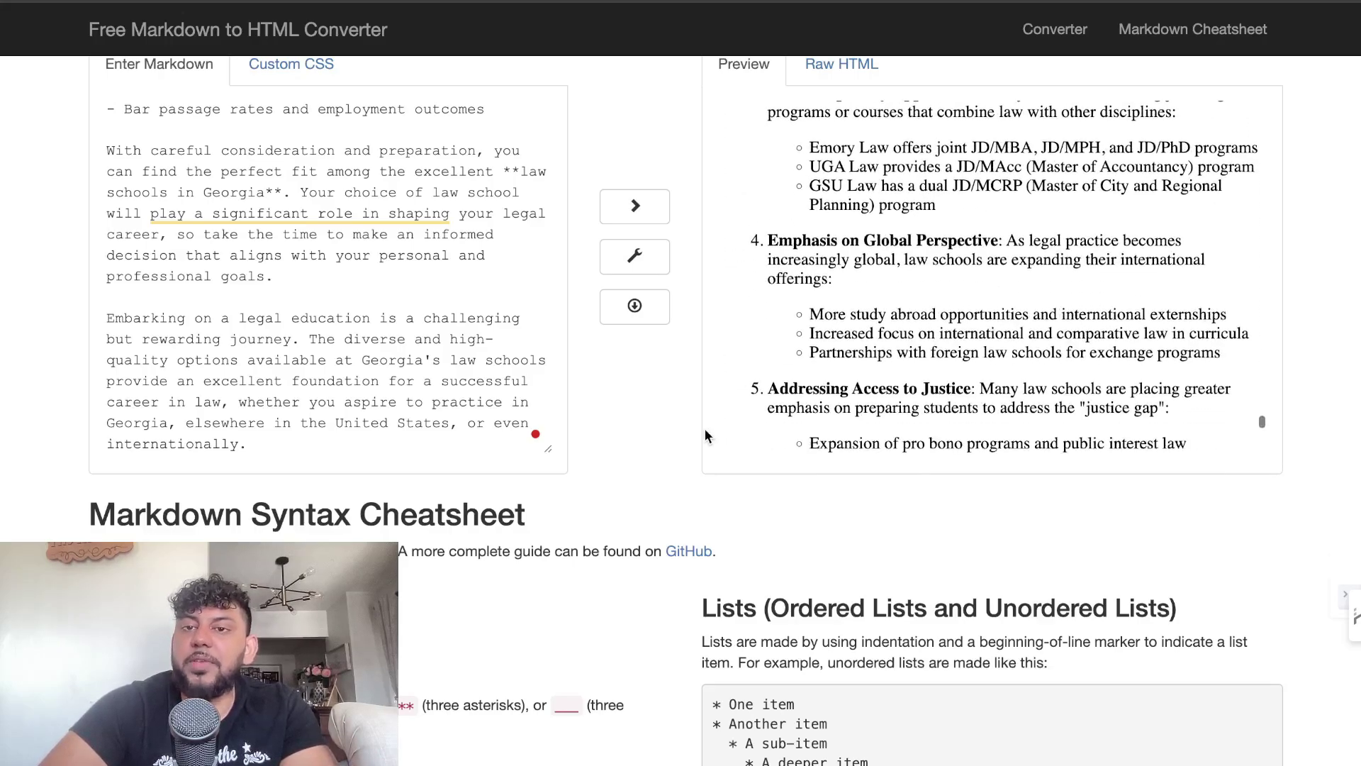
scroll(543, 115, up, 3)
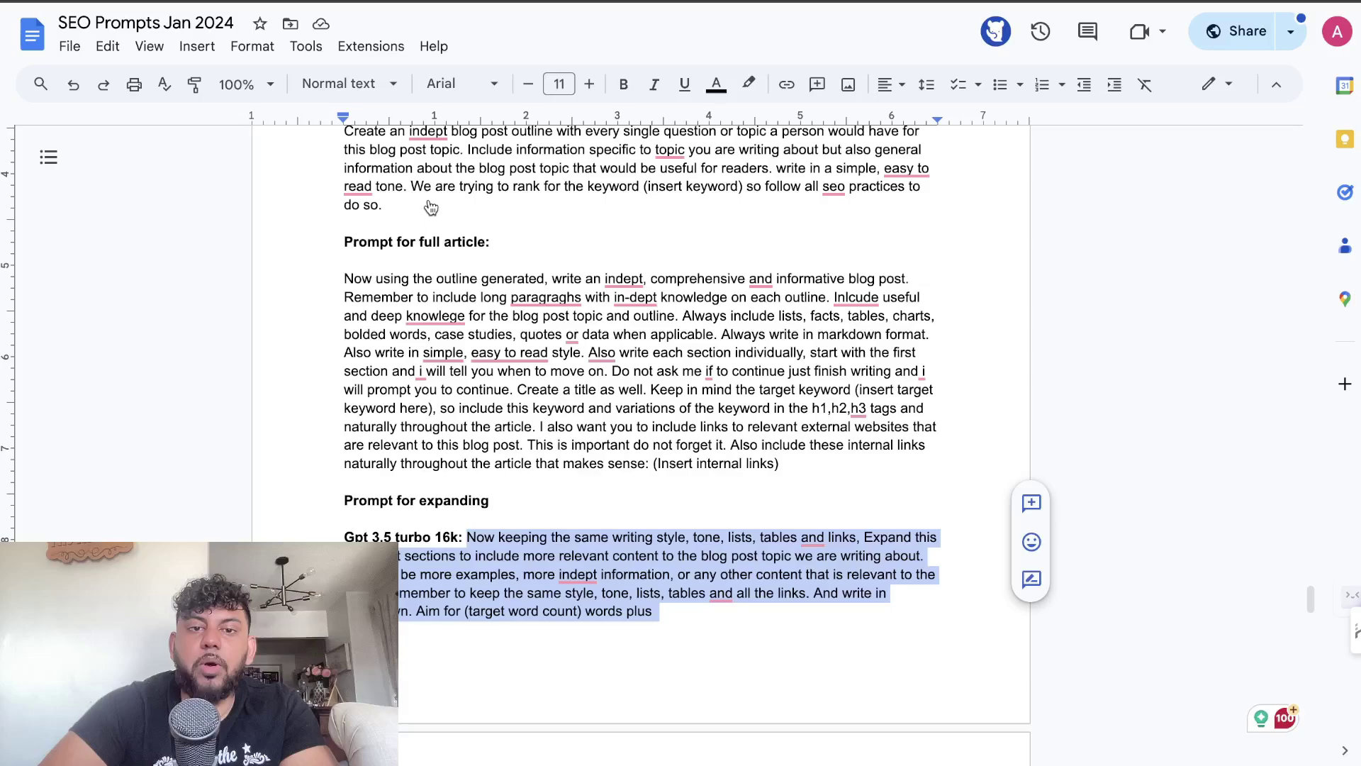